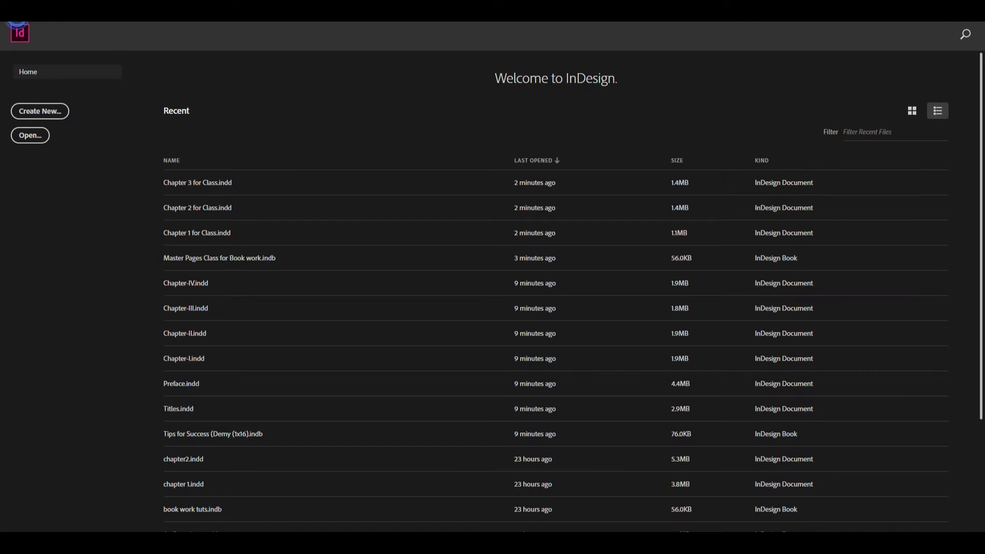
- Create a new book named 'Book Work Creation for Indesign Class' and save it on the Desktop
left_click(31, 15)
mouse_move(54, 23)
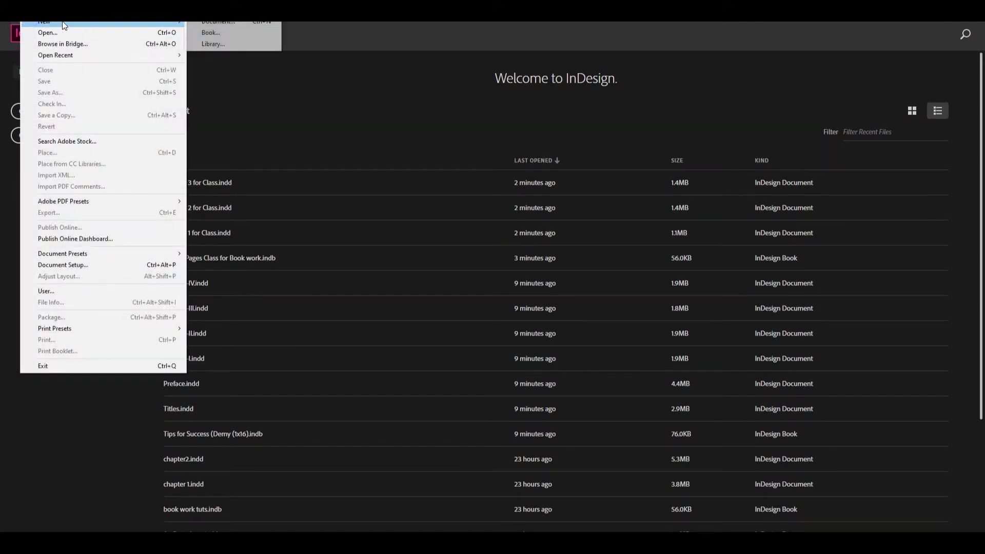
left_click(211, 33)
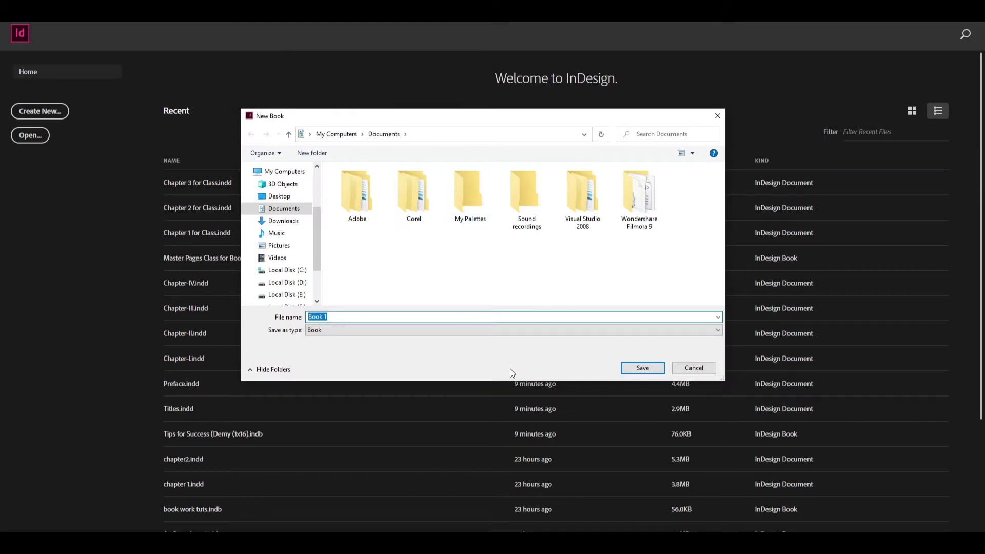
left_click(262, 195)
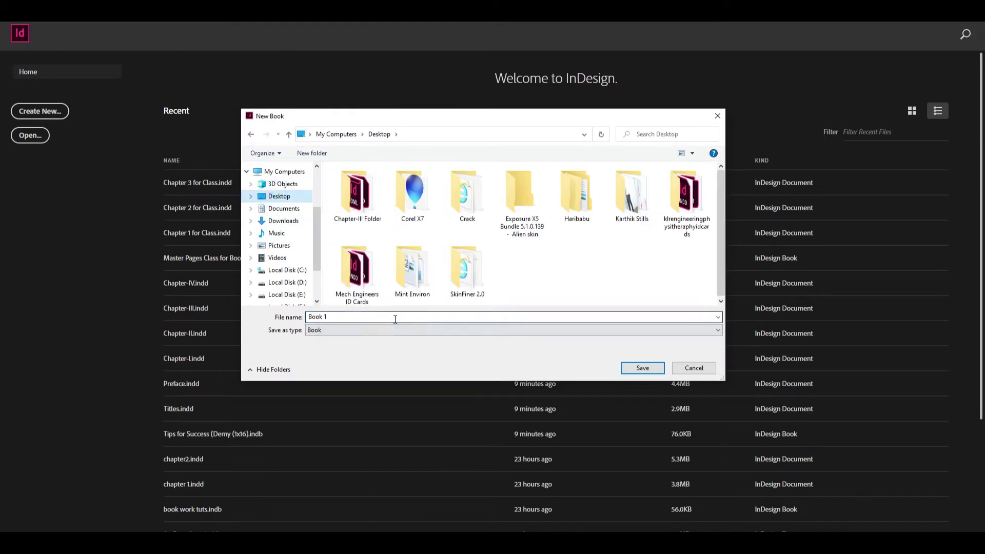
double_click(356, 316)
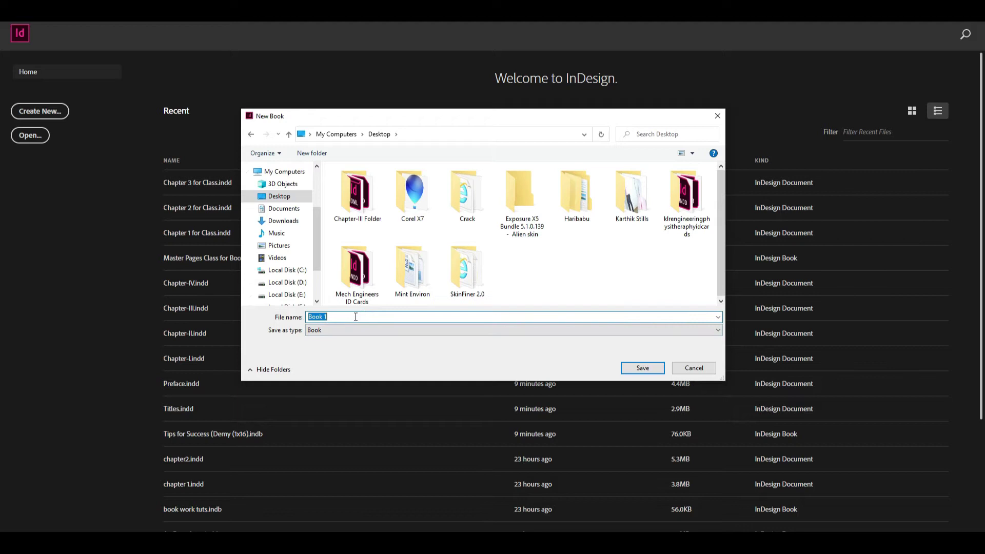
type("Masters")
key("BackSpace")
key("BackSpace")
key("BackSpace")
key("BackSpace")
key("BackSpace")
key("BackSpace")
key("BackSpace")
type("Book")
key("Return")
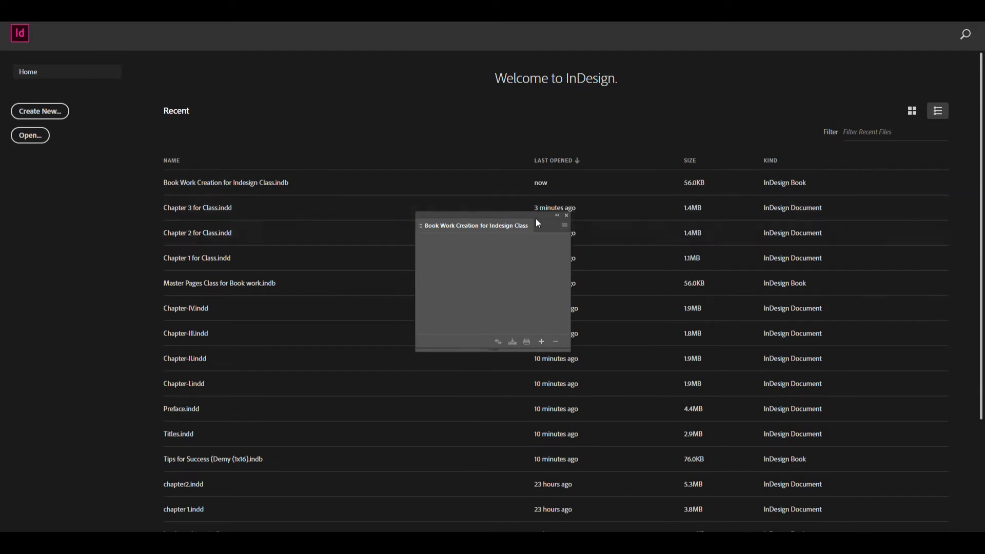
- Move the empty book panel to the top-right corner of the workspace
left_click_drag(523, 215, 920, 75)
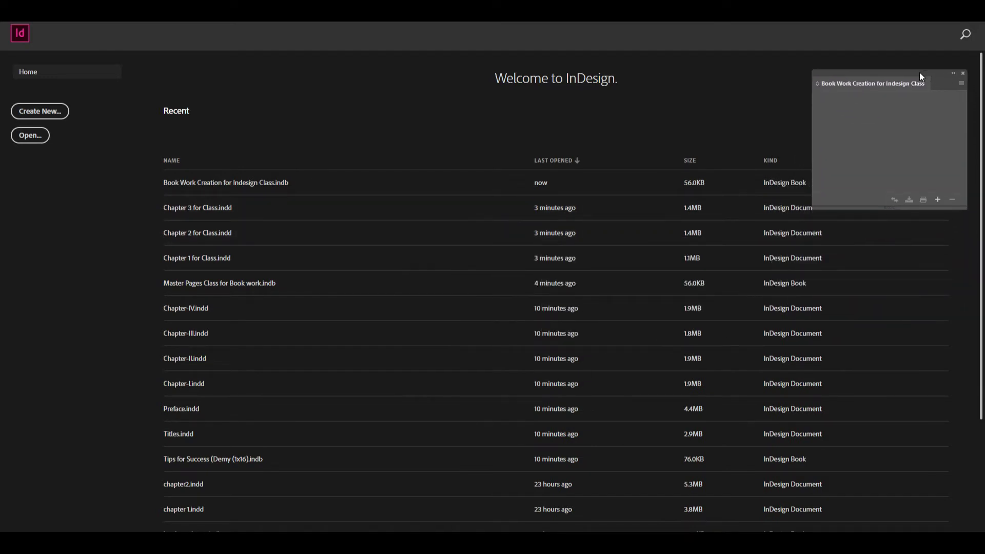
left_click(36, 22)
mouse_move(128, 23)
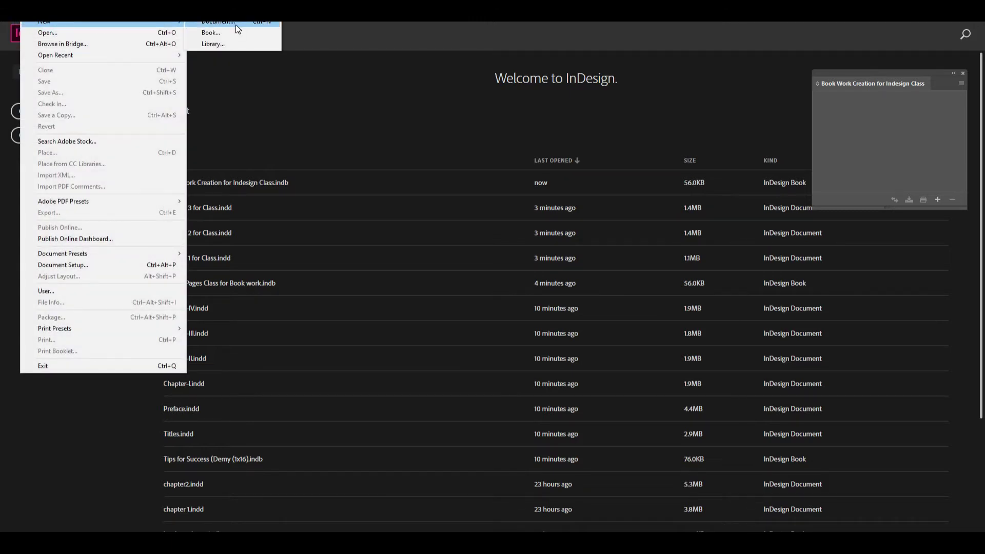
left_click(365, 120)
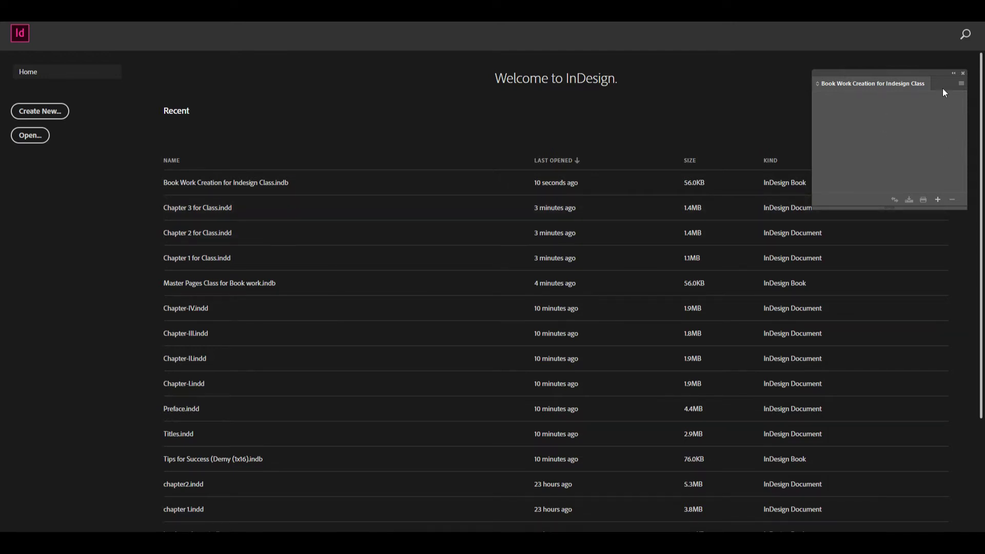
- Start a new InDesign document from File > New > Document
left_click(42, 25)
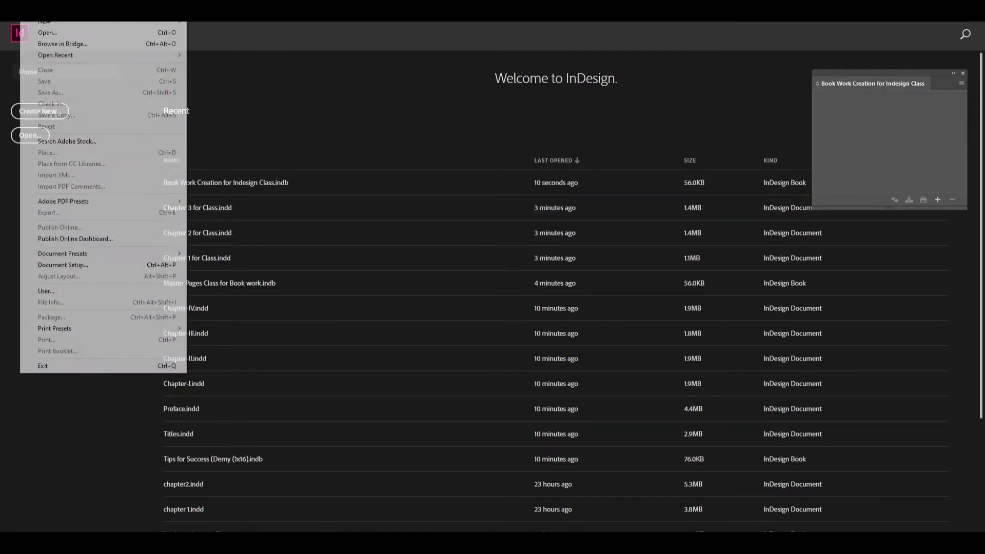
left_click(78, 23)
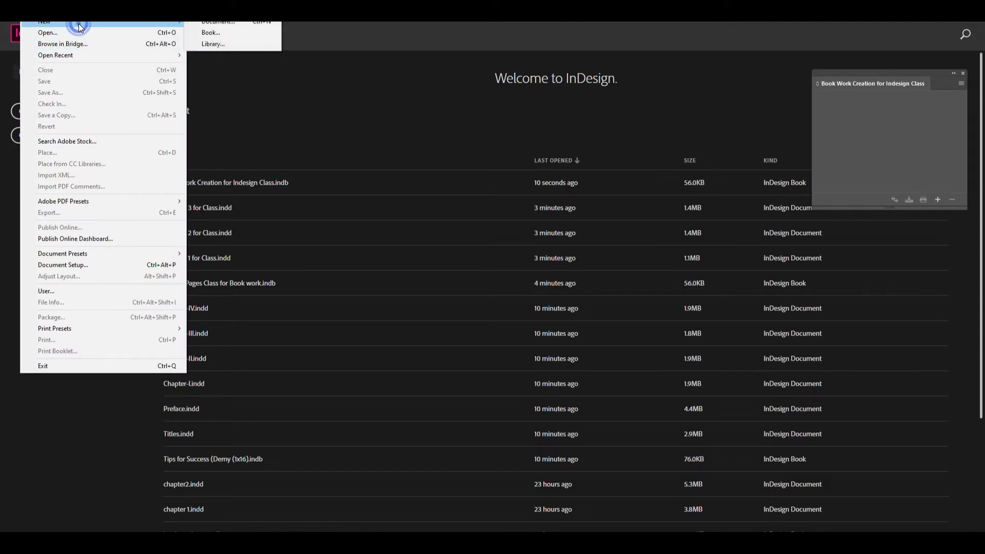
left_click(262, 22)
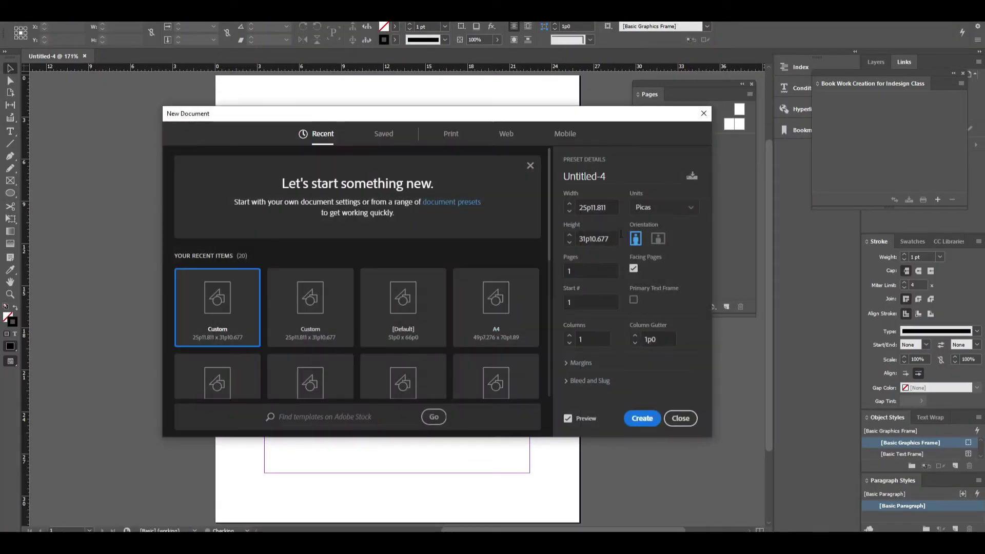
- Create a 110 × 135 mm facing-pages document in millimetres with 15 mm margins
left_click(657, 207)
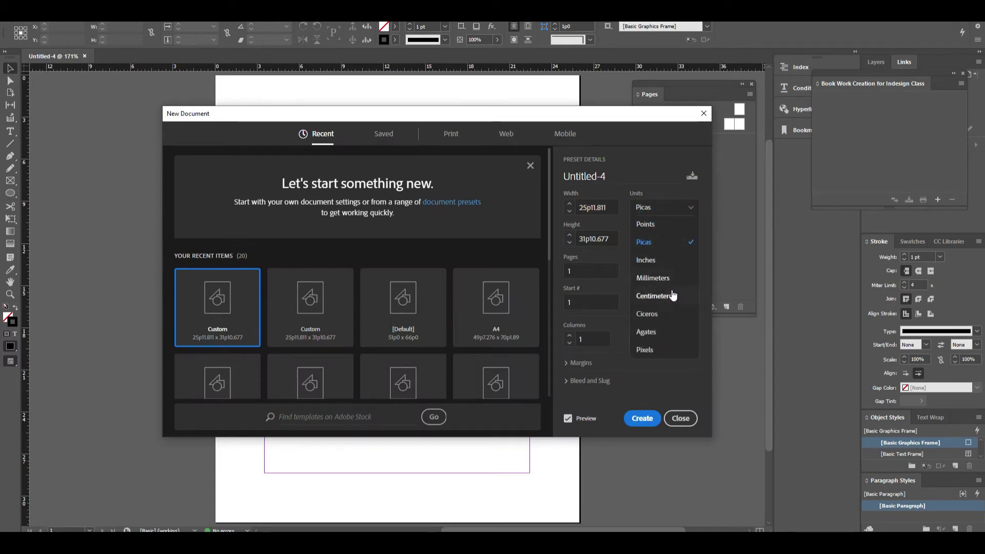
left_click(659, 282)
left_click(606, 207)
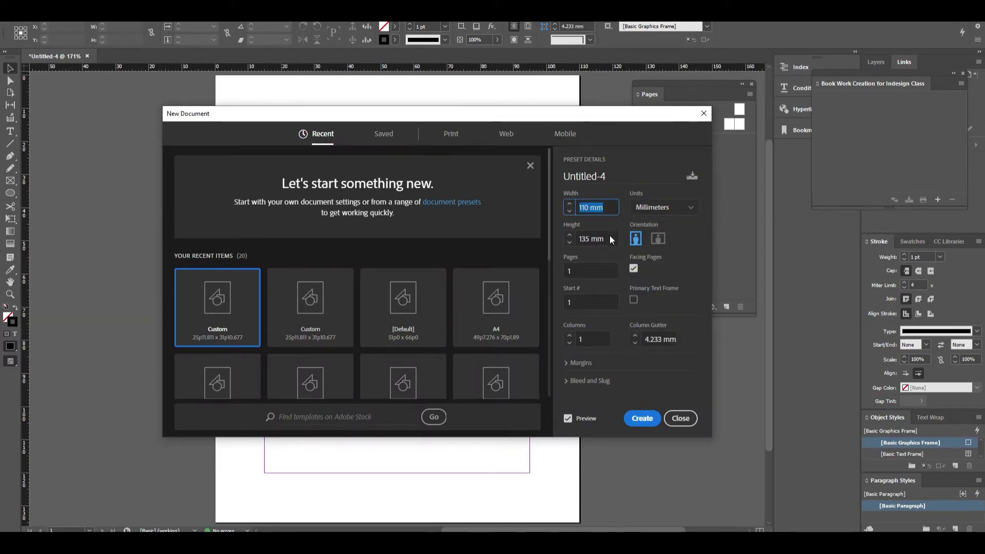
left_click(598, 239)
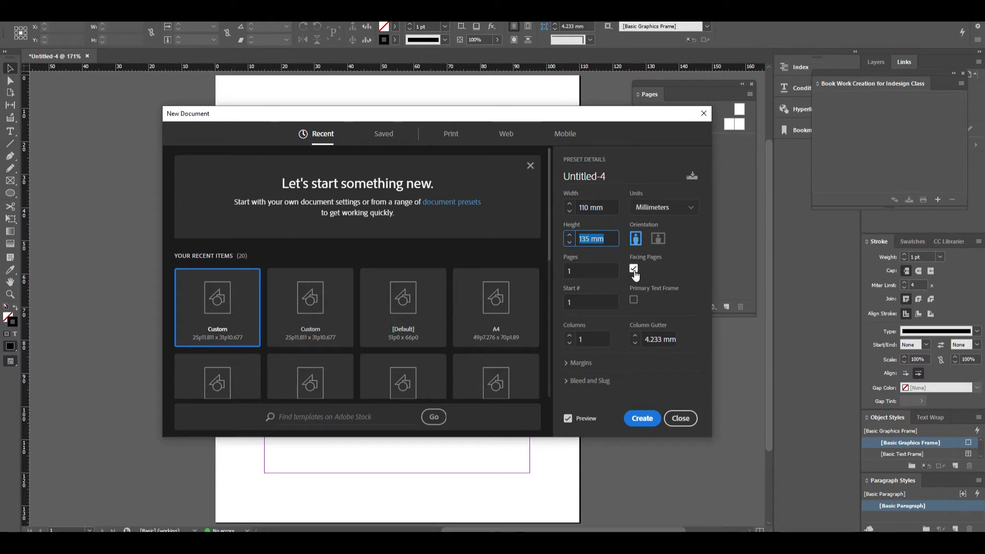
left_click(581, 362)
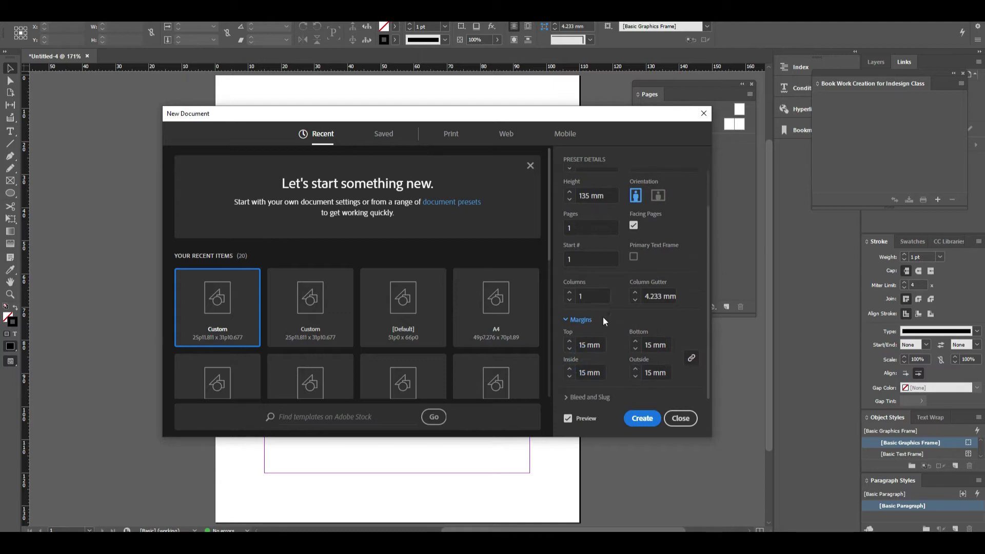
left_click(642, 418)
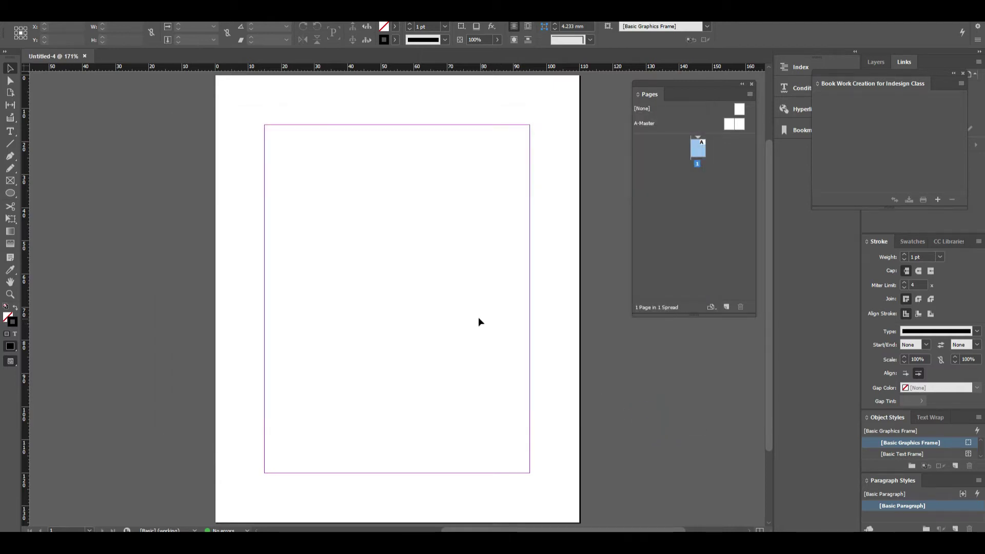
key("ctrl+minus")
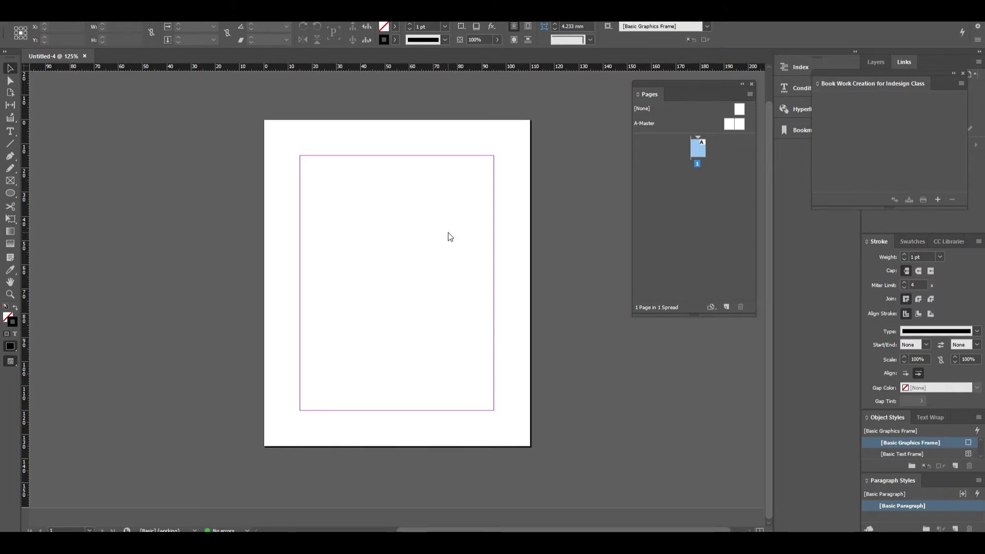
- Place the Master Pages Class Matter file and autoflow its Telugu text across three pages
key("ctrl+d")
scroll(564, 303, "down", 1)
scroll(651, 284, "down", 3)
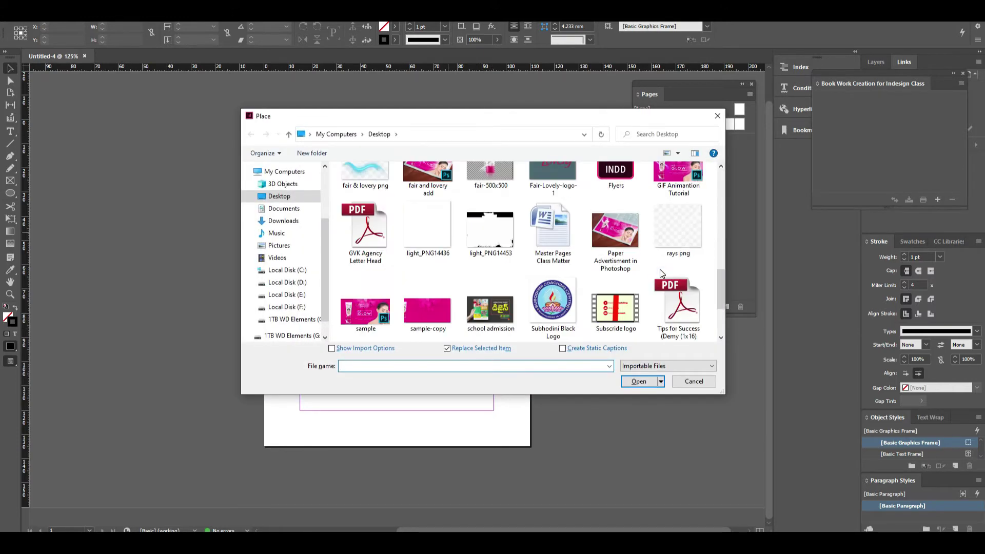
scroll(652, 282, "up", 2)
scroll(662, 277, "down", 3)
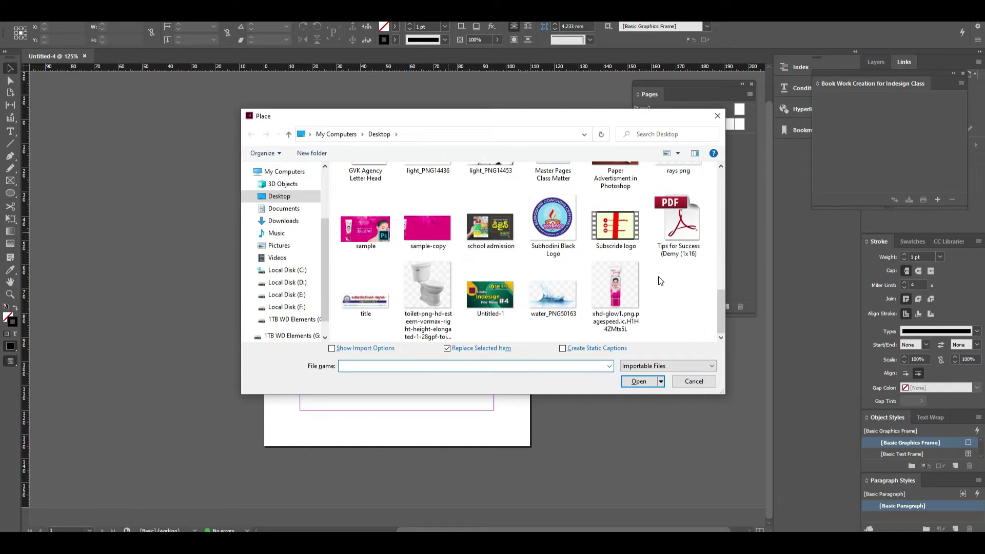
scroll(662, 276, "up", 3)
scroll(665, 290, "up", 1)
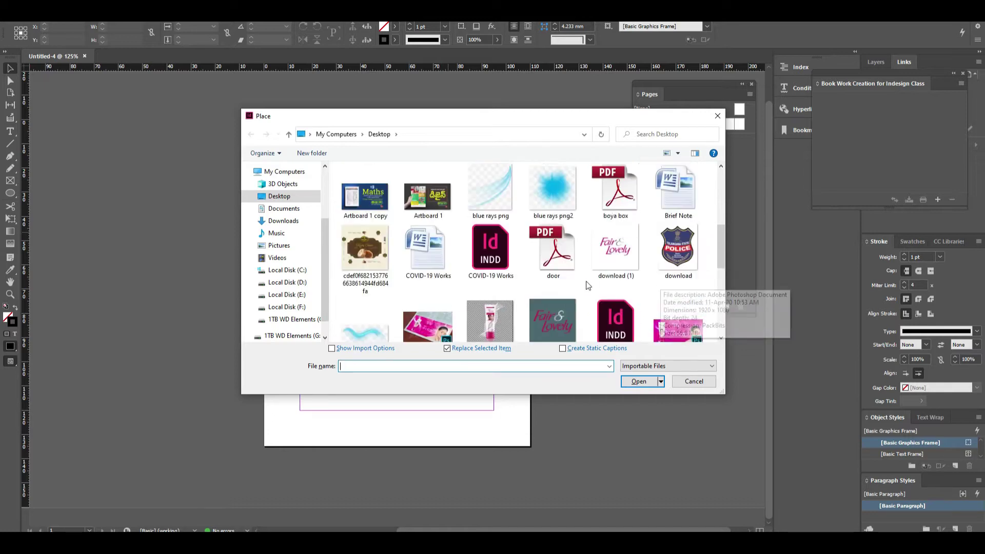
left_click(422, 264)
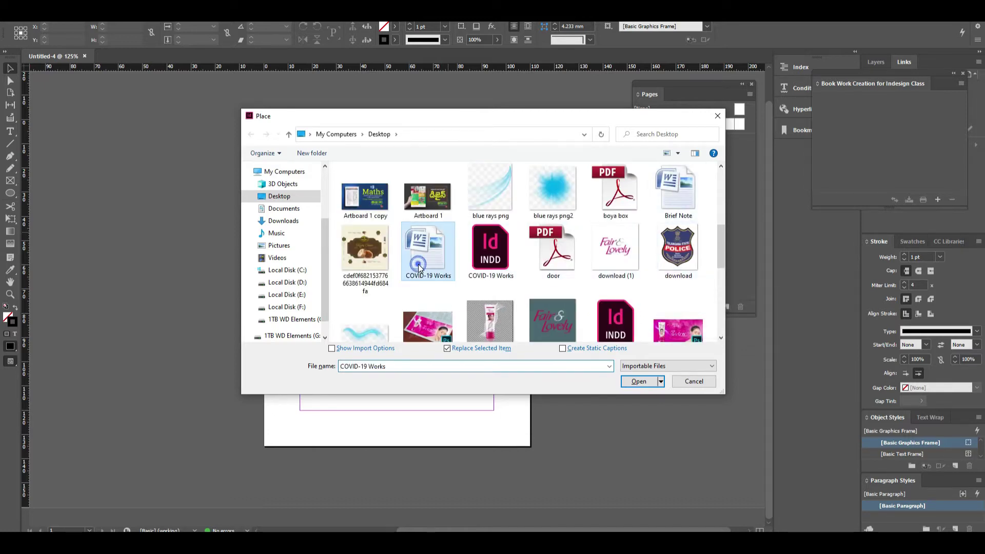
key("m")
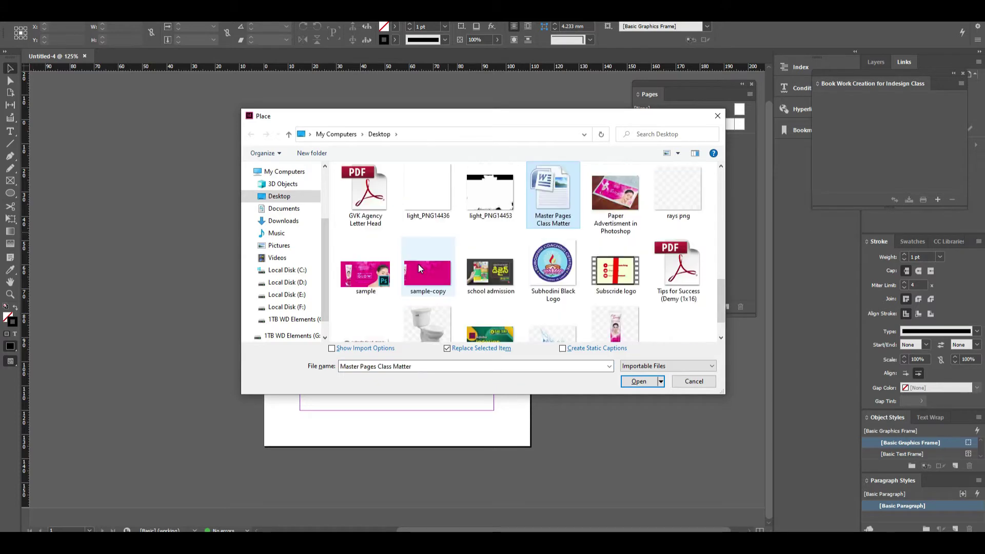
key("Return")
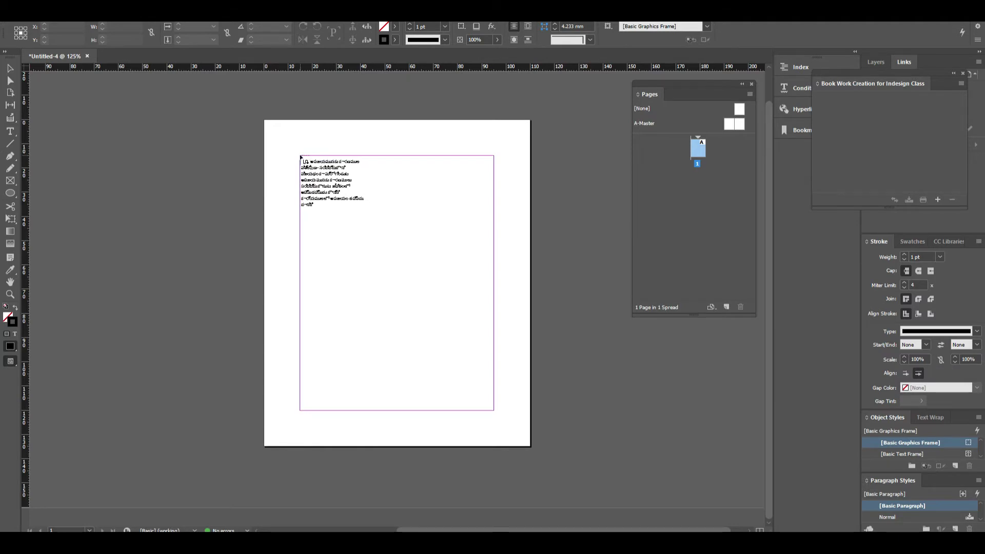
left_click(301, 157, "shift")
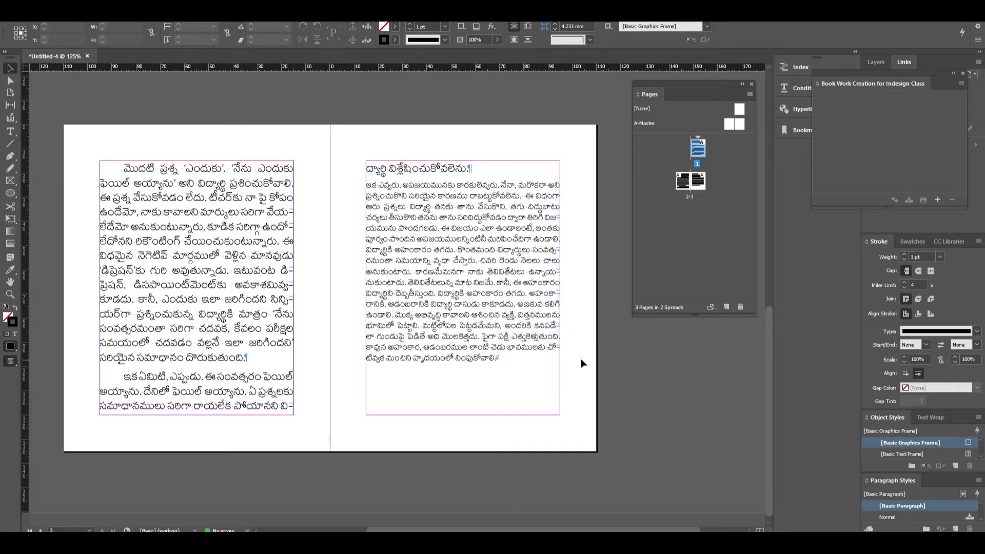
- Switch to preview mode and reposition the Pages panel slightly
key("w")
scroll(534, 345, "up", 5)
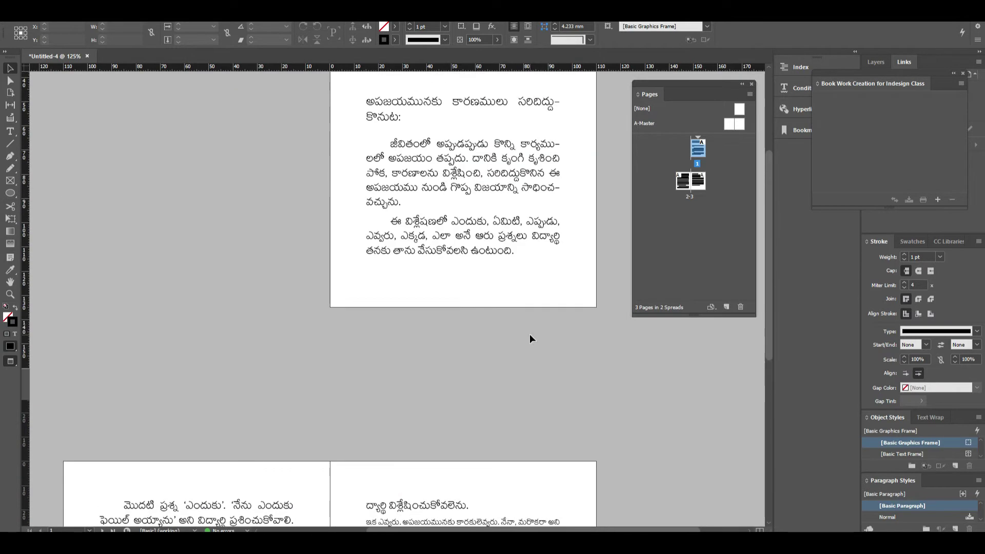
scroll(531, 338, "up", 4)
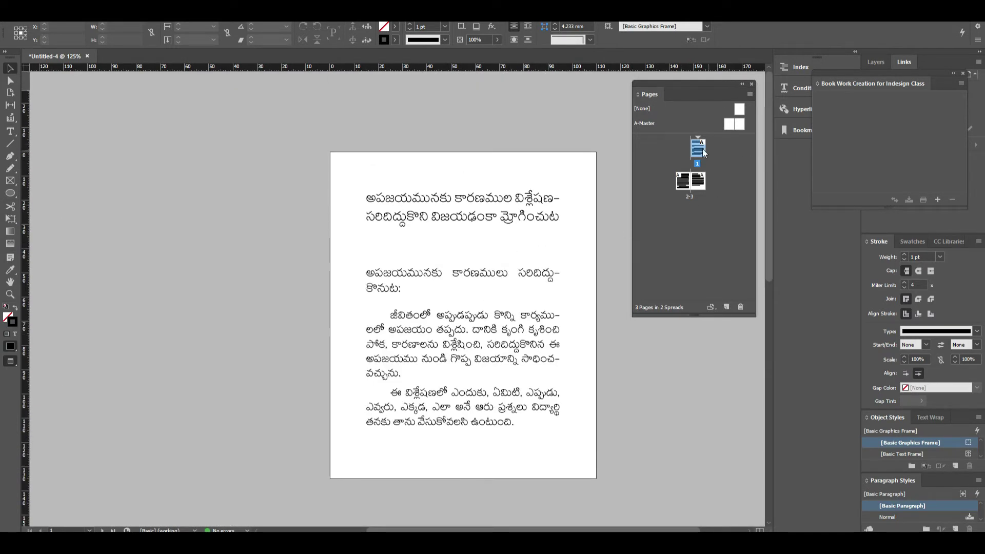
left_click_drag(712, 82, 717, 78)
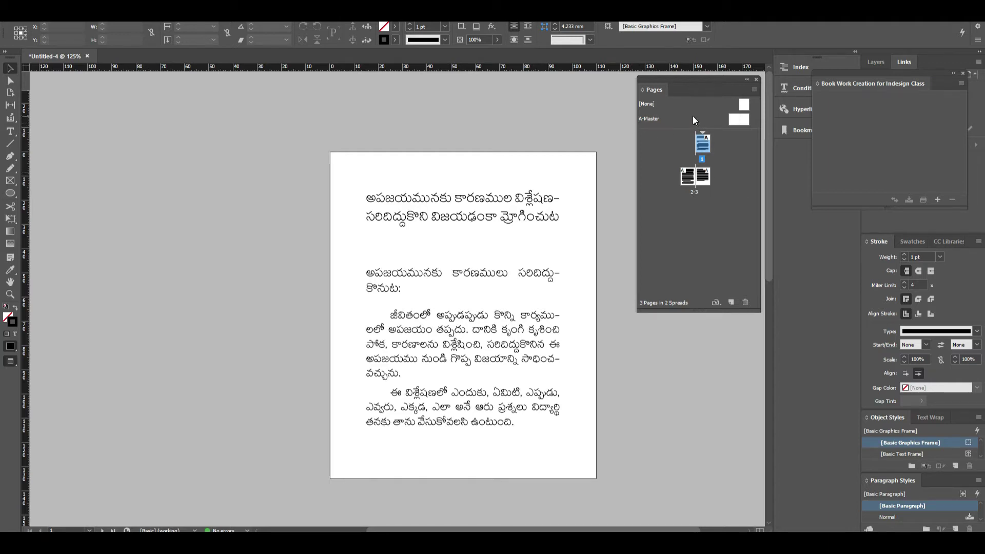
- Visit the blank A-Master spread, then return to document page 1
double_click(738, 121)
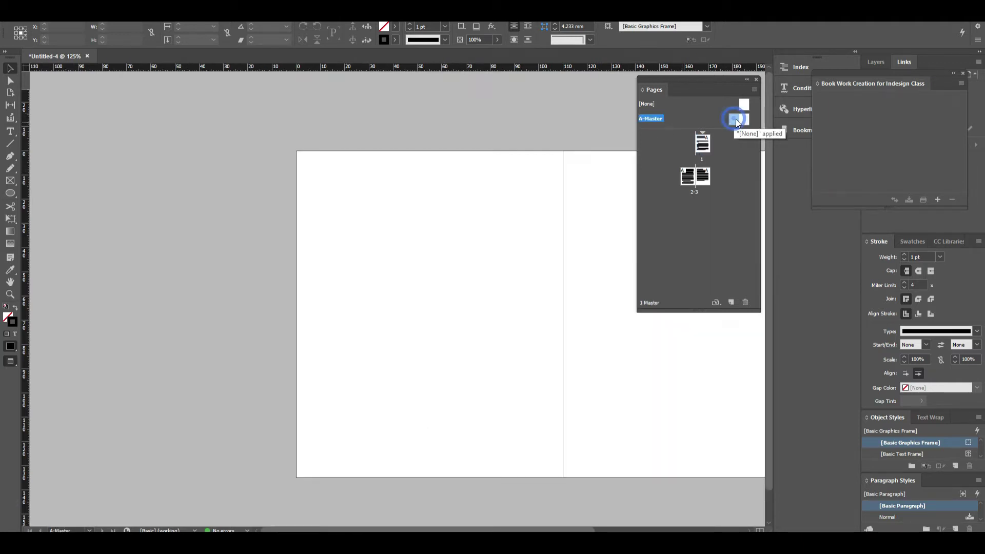
double_click(746, 121)
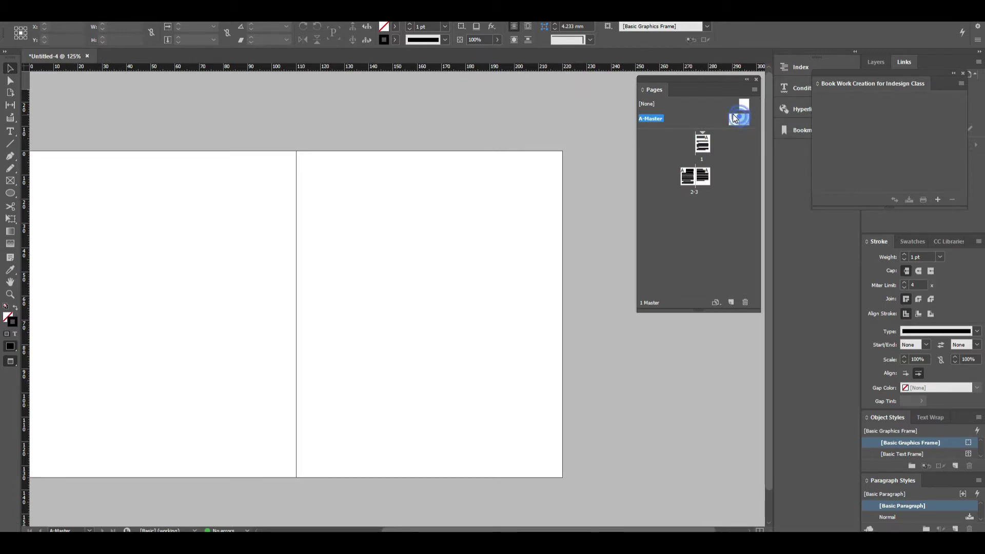
double_click(733, 119)
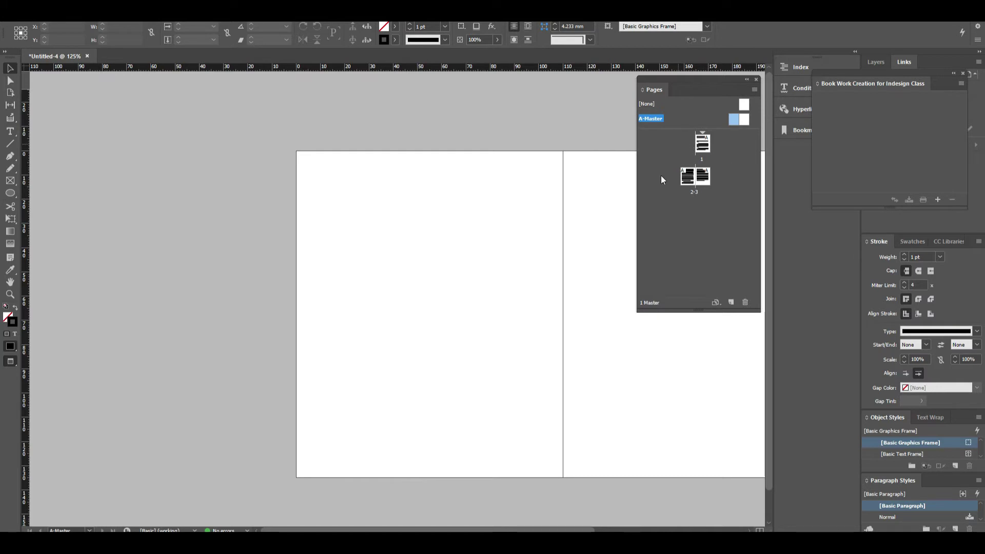
double_click(702, 144)
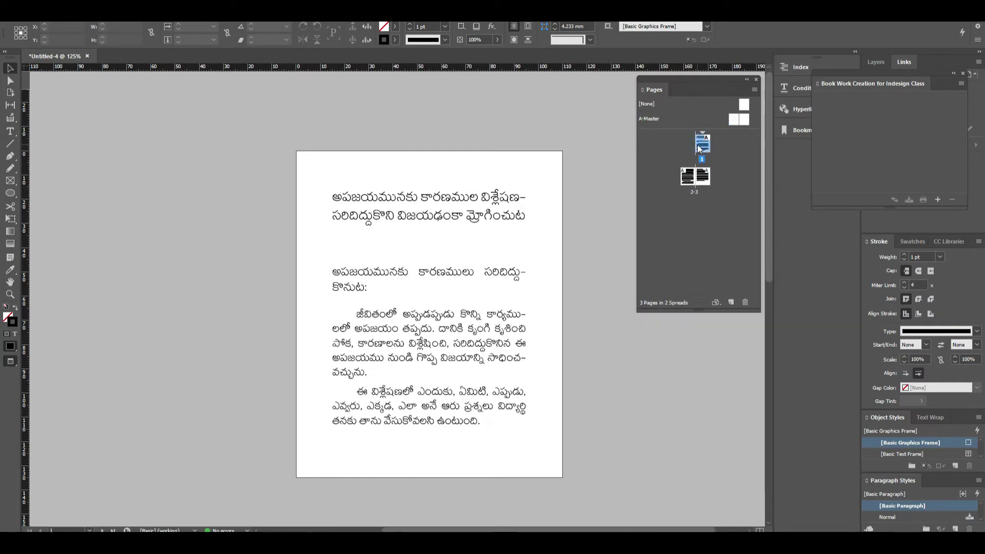
- Create a new two-page master spread with prefix B
left_click(755, 90)
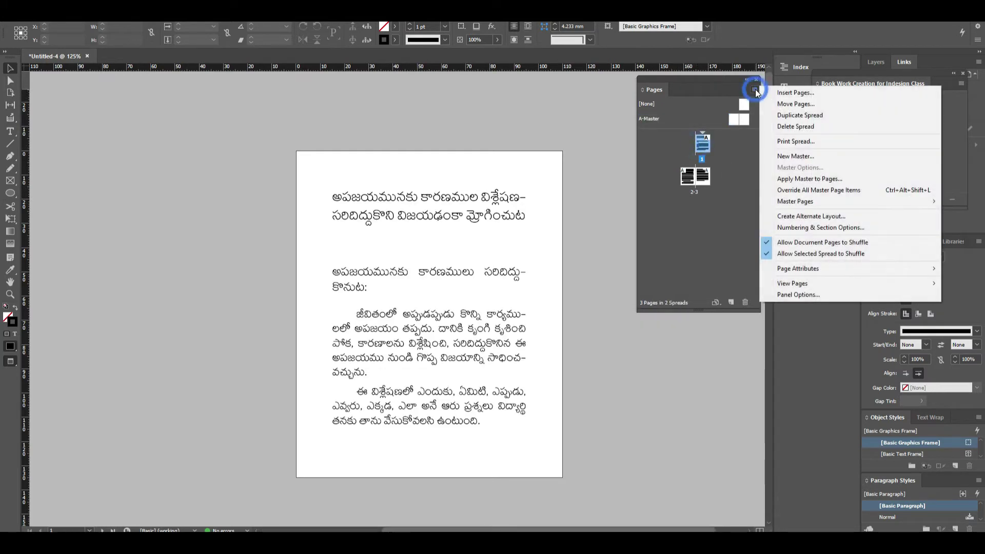
left_click(811, 157)
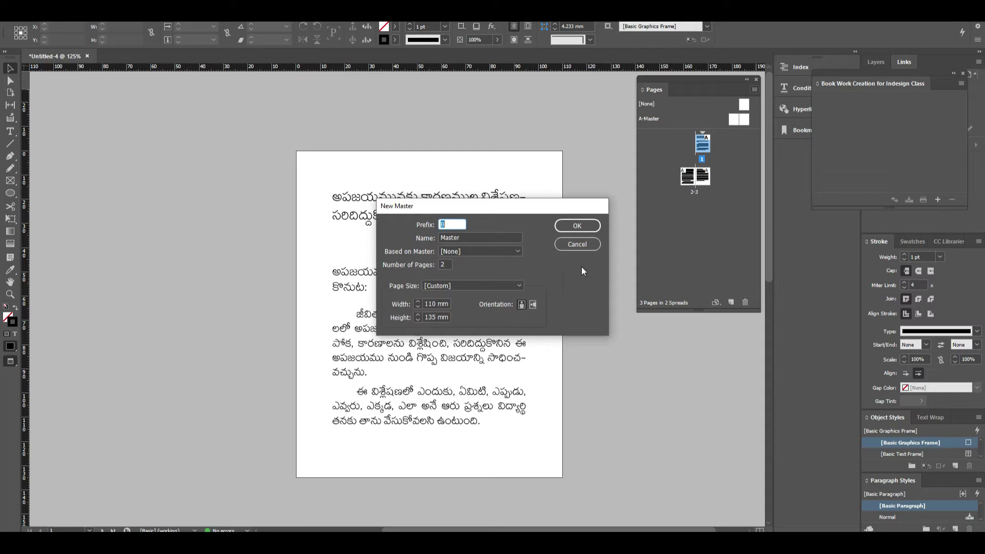
left_click(577, 226)
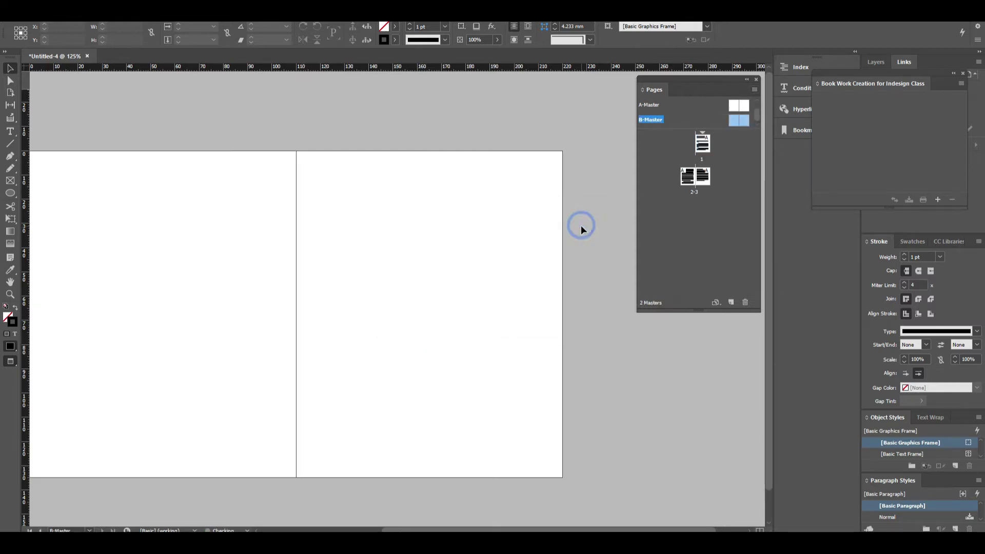
- Open the B-Master spread zoomed out and bring up Windows search to launch Acrobat
scroll(354, 275, "down", 1)
scroll(351, 264, "up", 1)
key("ctrl+minus")
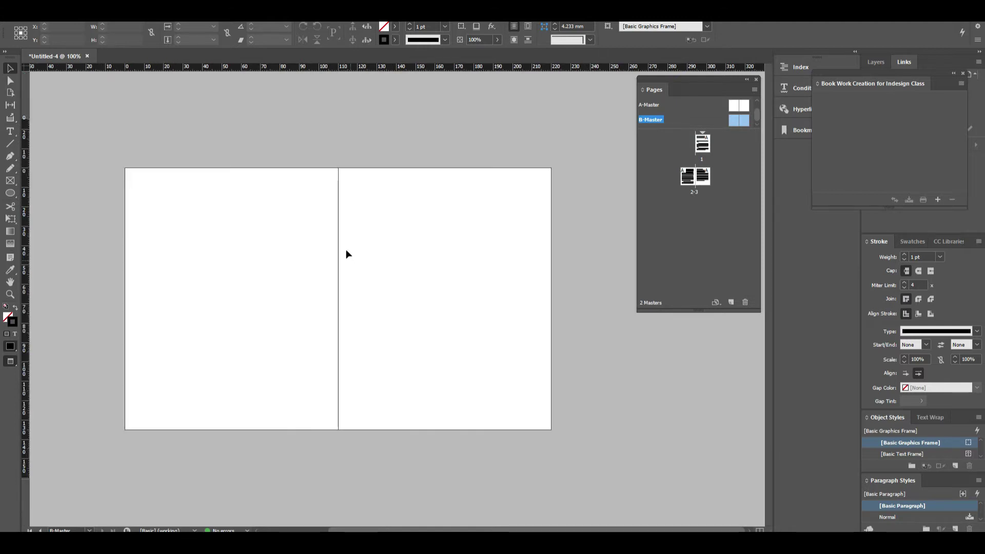
double_click(735, 122)
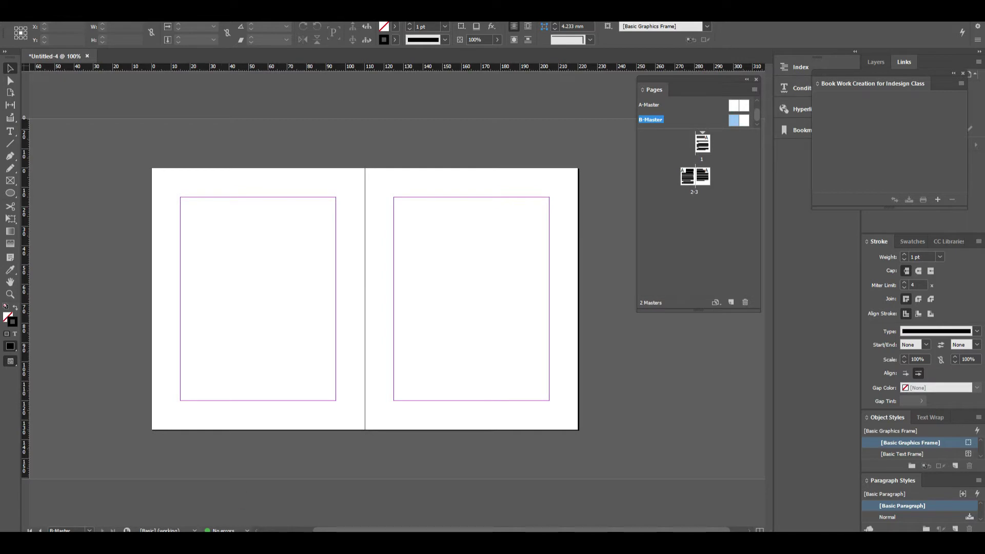
key("super+s")
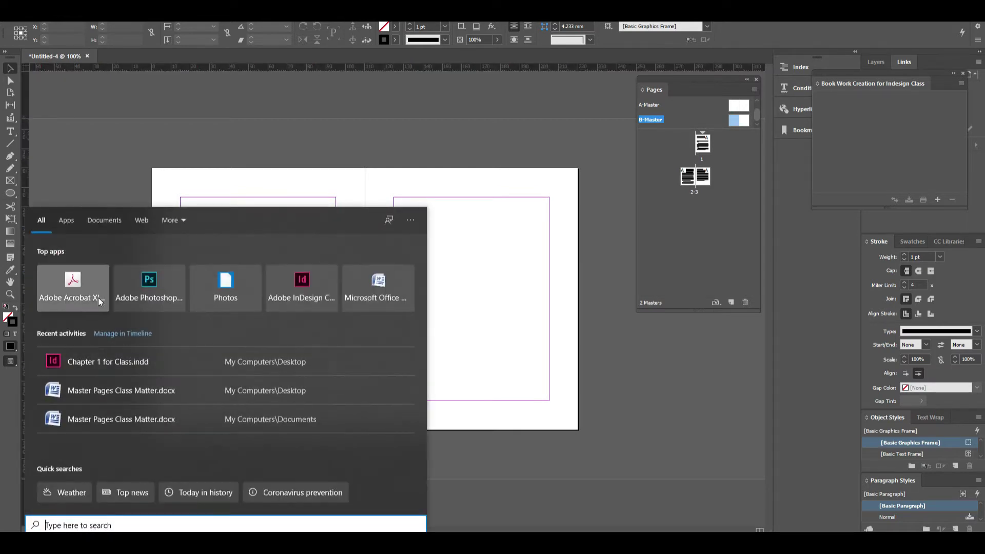
- Open the Tips for Success PDF in Acrobat XI Pro and scroll to a page framed by double rules
left_click(79, 284)
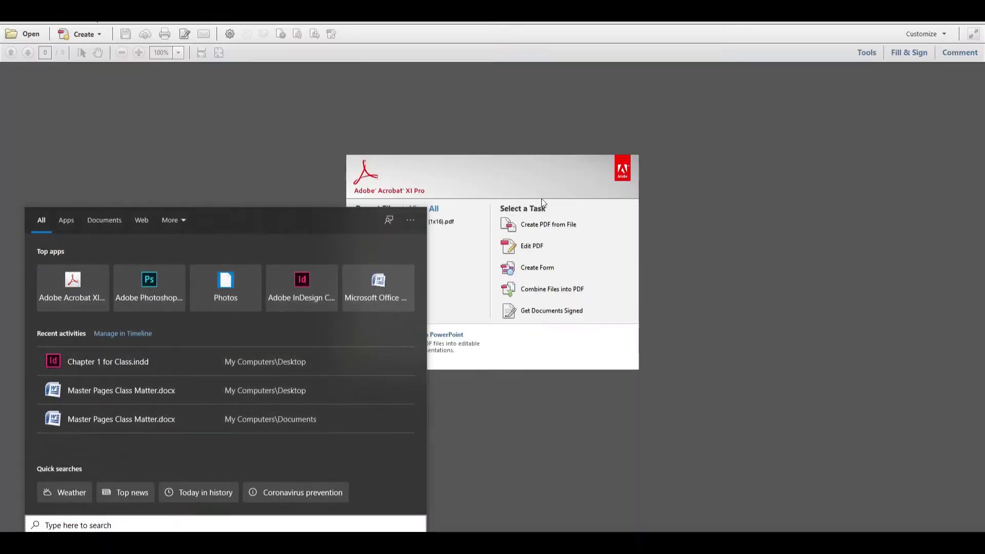
left_click(410, 222)
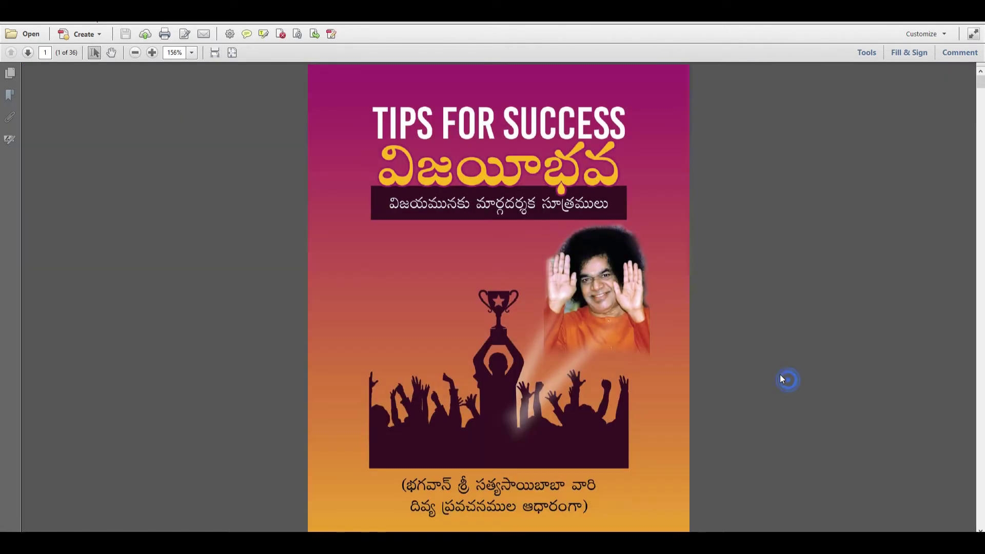
scroll(781, 378, "down", 1)
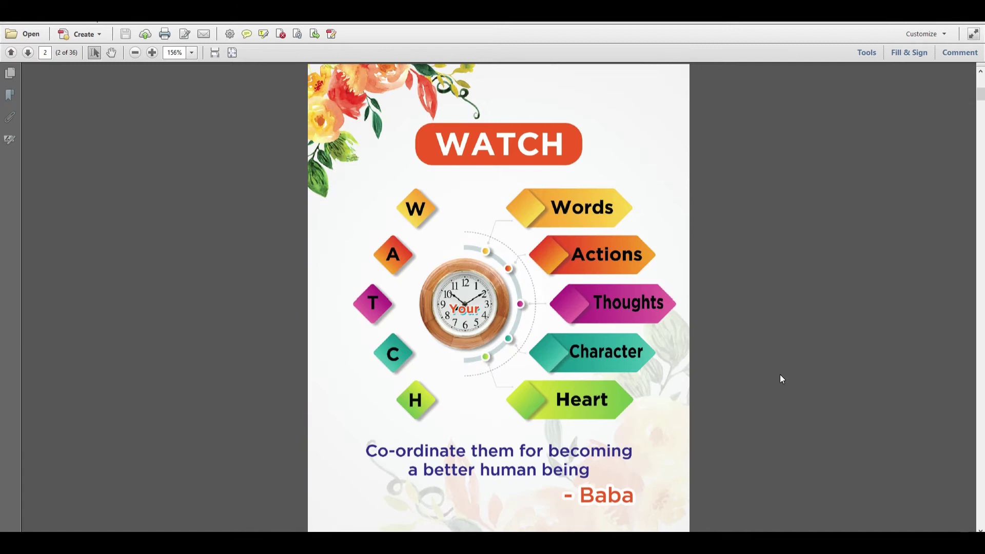
scroll(779, 375, "down", 5)
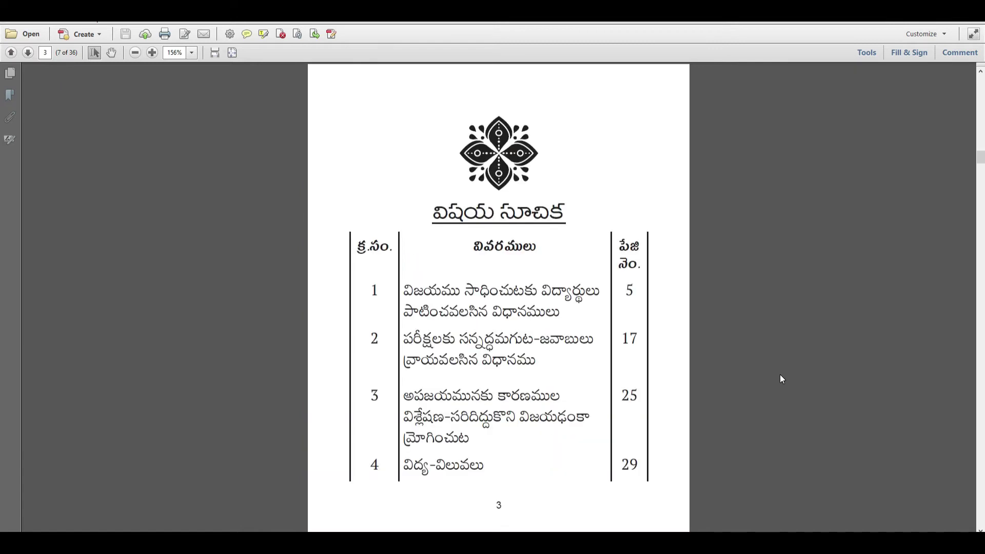
scroll(780, 379, "down", 2)
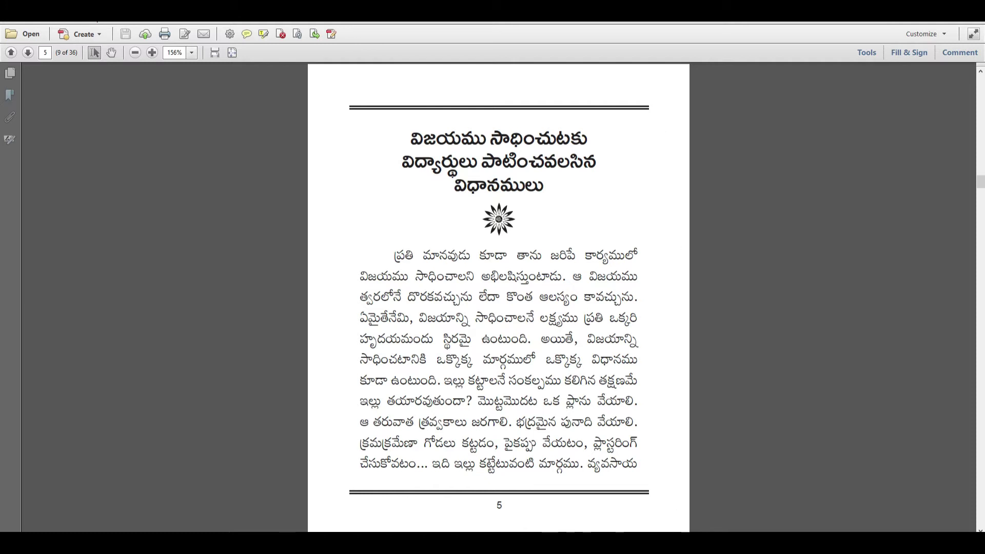
scroll(485, 497, "down", 10)
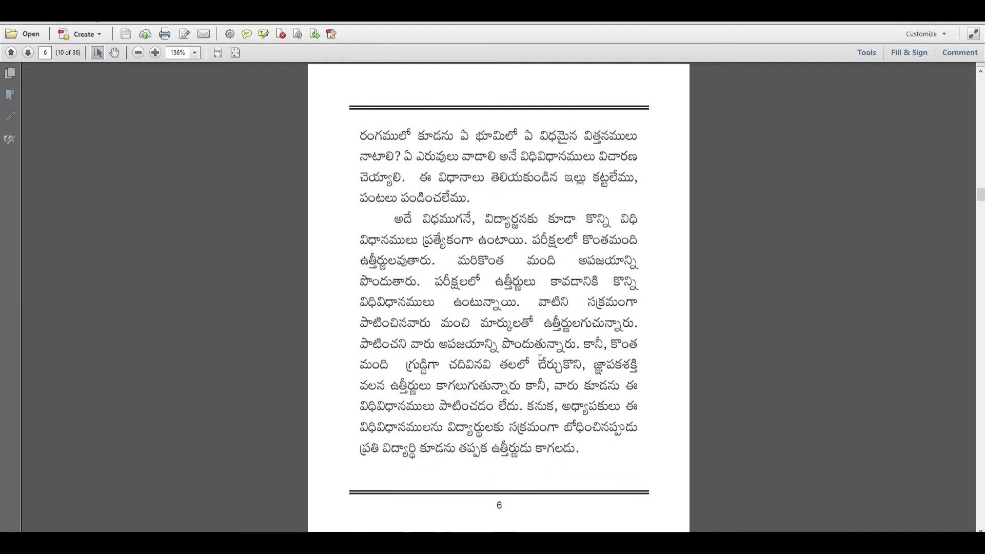
scroll(523, 514, "down", 11)
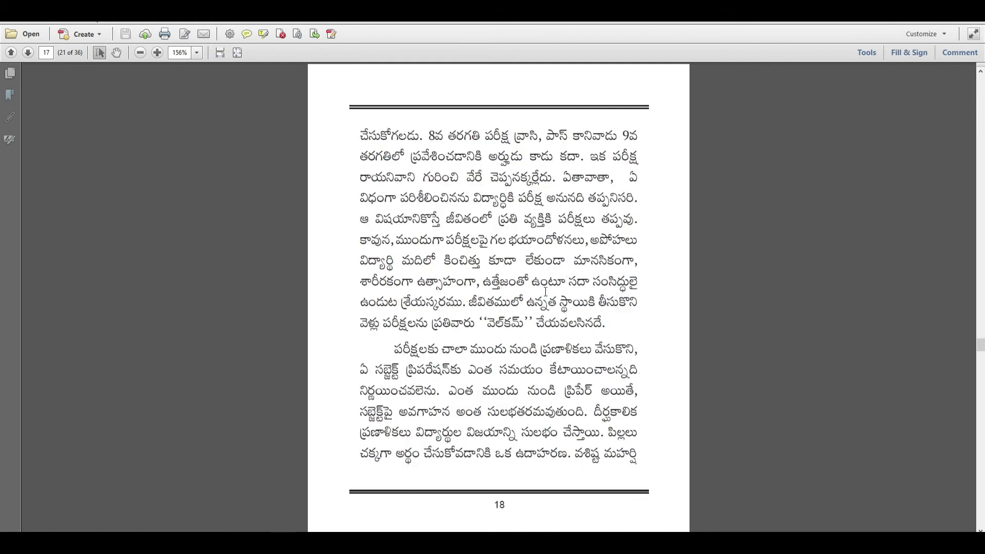
scroll(528, 164, "down", 3)
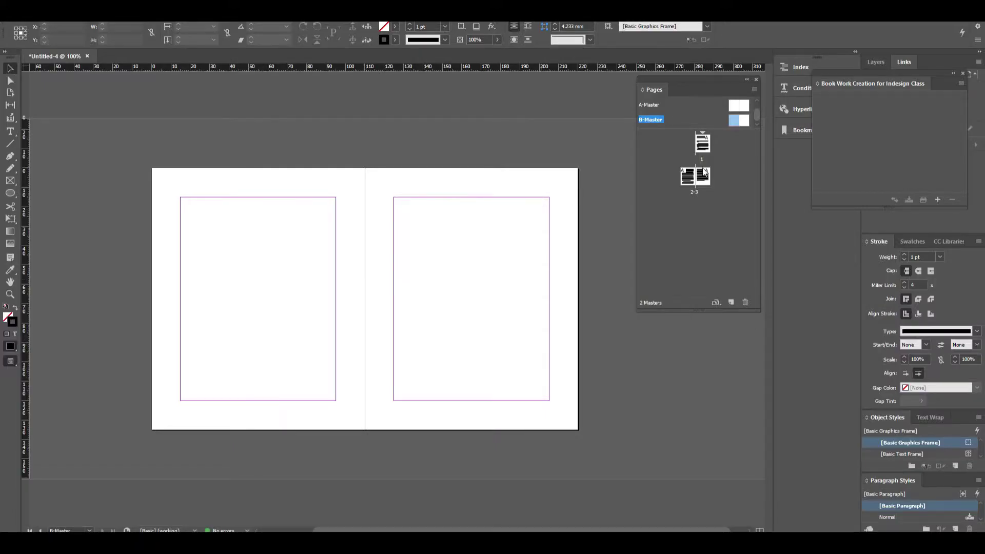
- Draw a double rule along the top margin of the left B-Master page
left_click(10, 144)
mouse_move(180, 196)
left_mouse_down()
mouse_move(352, 197)
mouse_move(336, 195)
left_mouse_up()
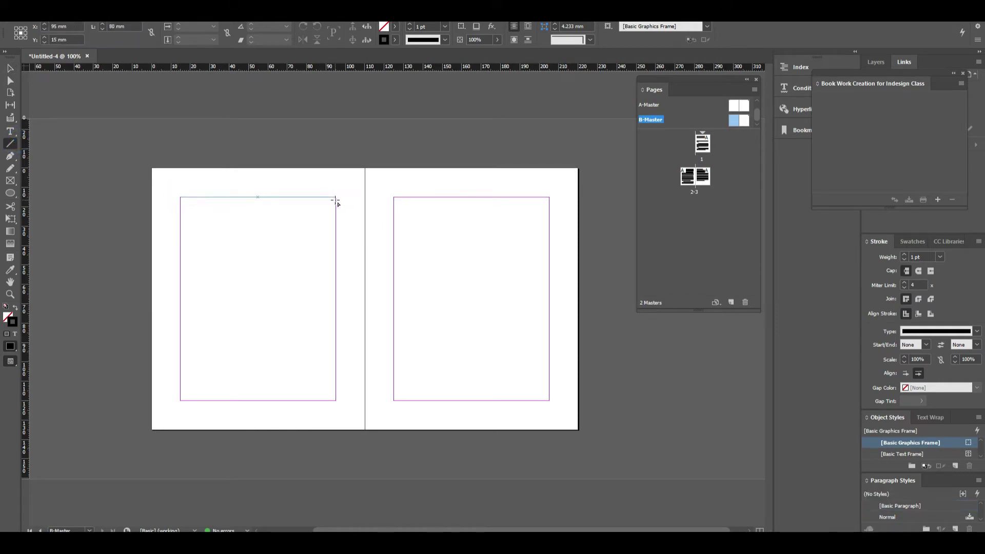
key("Up")
key("Up")
key("Up")
key("Up")
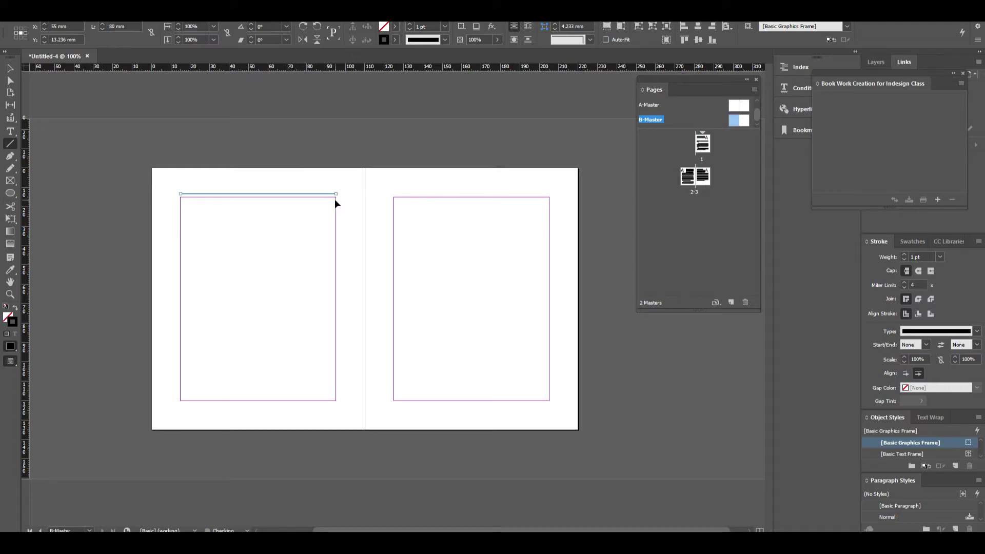
key("Down")
key("Down")
key("Down")
key("Down")
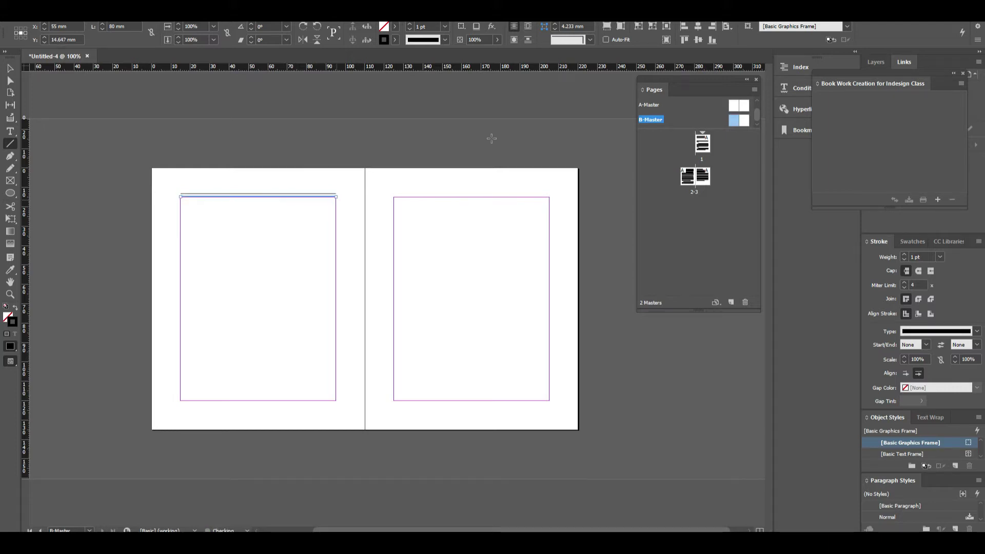
key("Up")
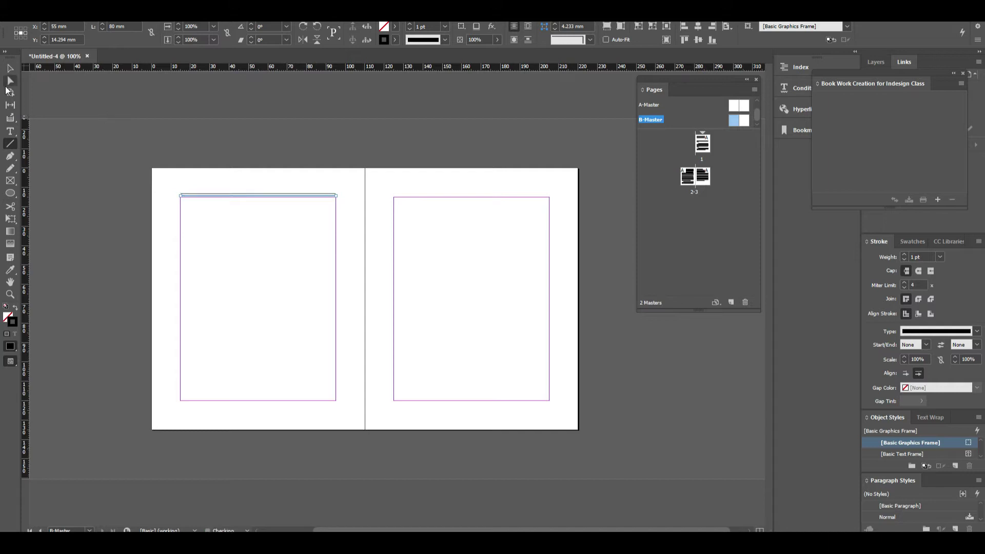
left_click(10, 71)
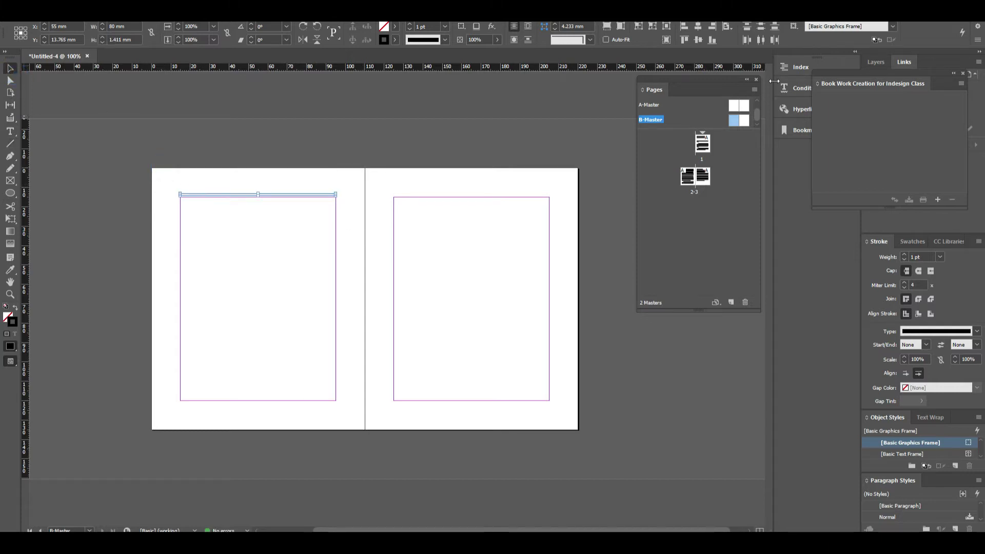
- Copy the double rule to the bottom margin, then both rules onto the right page
left_click(697, 26)
left_click_drag(281, 196, 324, 403)
left_click_drag(162, 162, 352, 430)
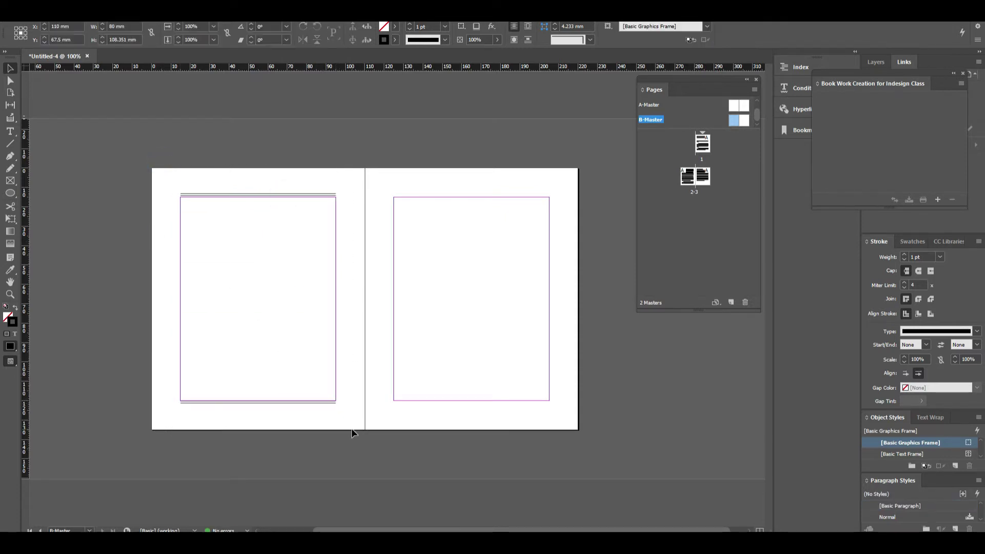
left_click_drag(280, 195, 490, 242)
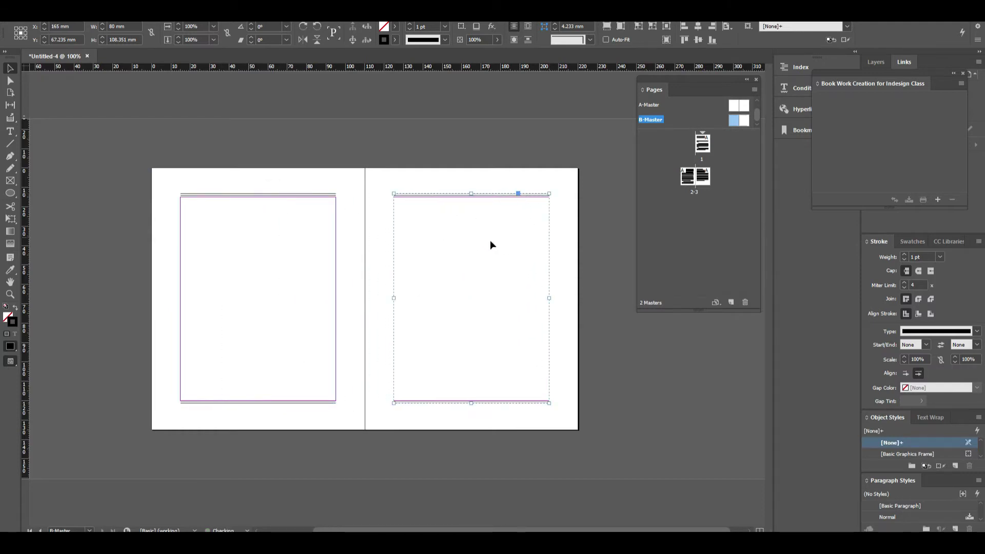
left_click(488, 415)
left_click_drag(161, 149, 604, 453)
key("w")
left_click_drag(383, 384, 389, 427)
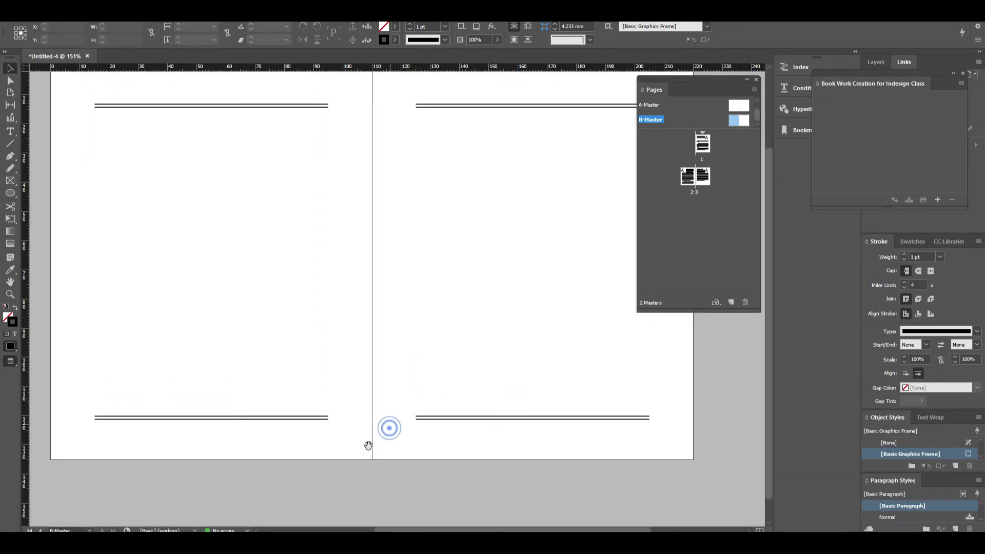
- Add a right-aligned footer frame under the left bottom rule containing the current page number marker
left_click(10, 132)
left_click_drag(163, 458, 207, 439)
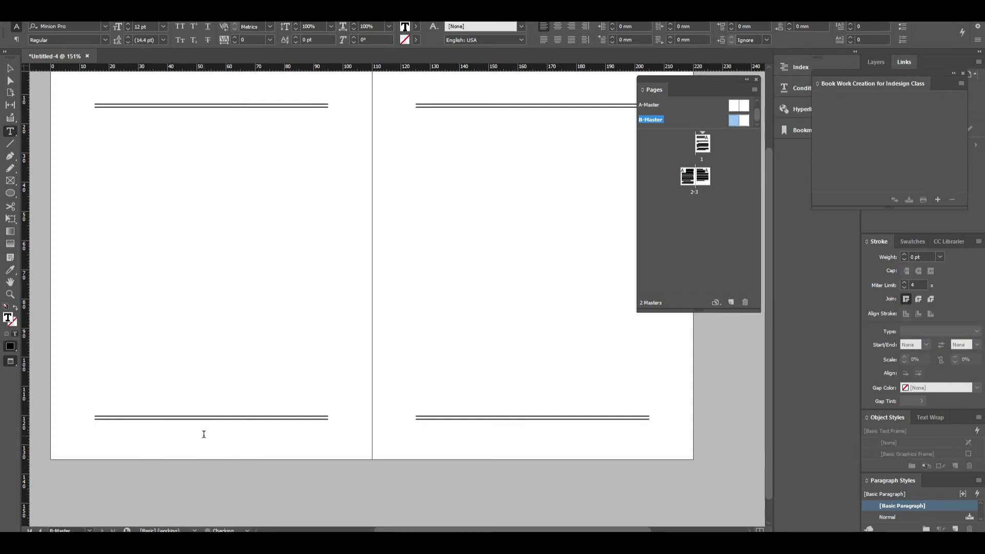
key("ctrl+shift+r")
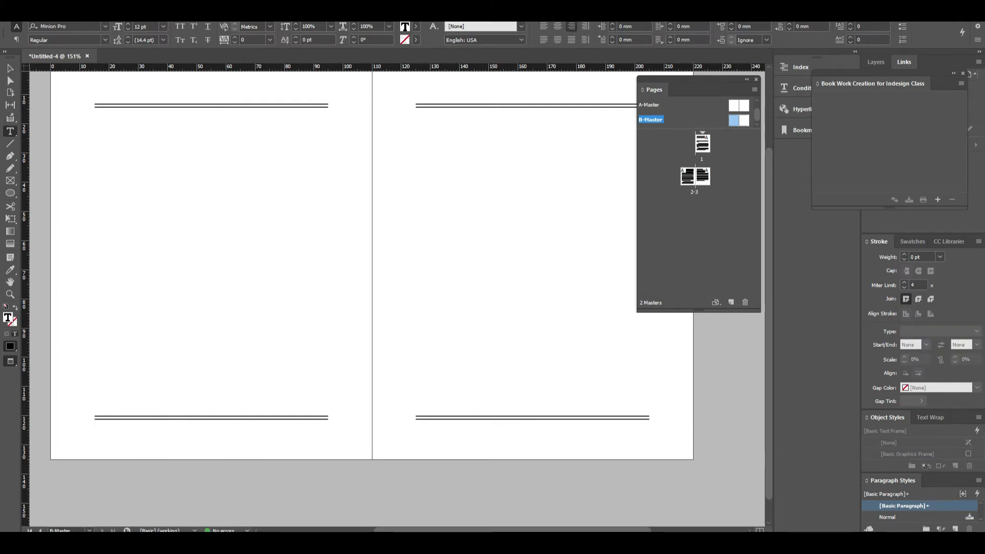
key("alt+t")
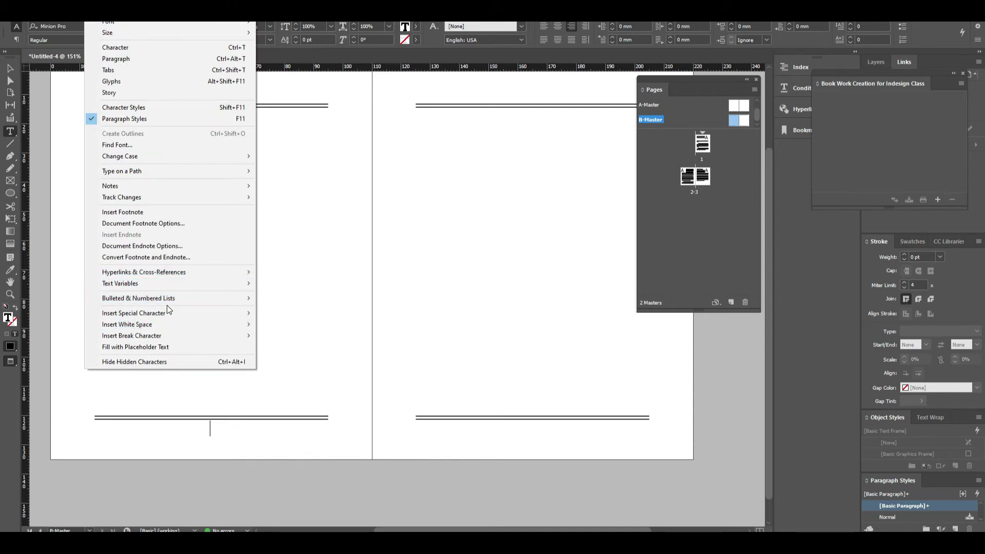
mouse_move(171, 315)
mouse_move(295, 317)
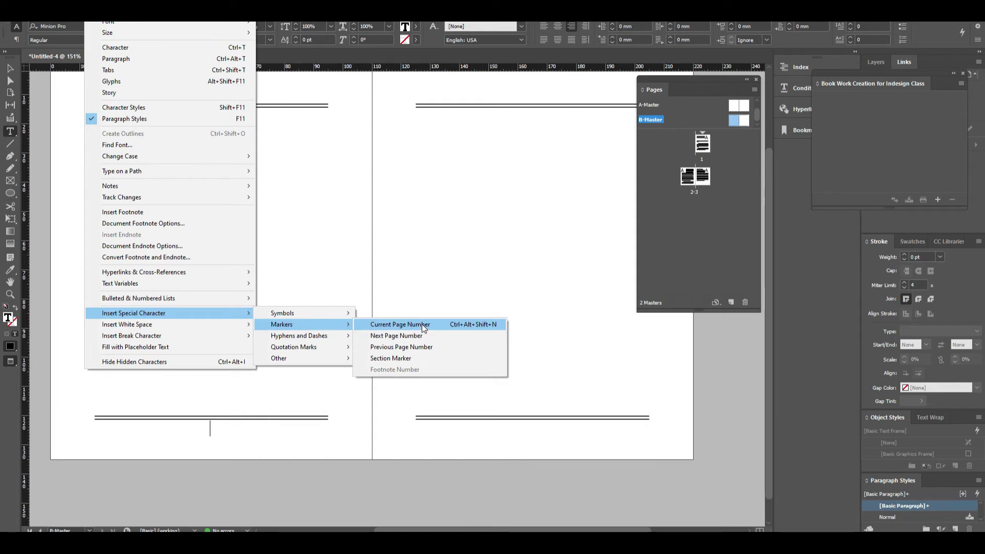
left_click(476, 324)
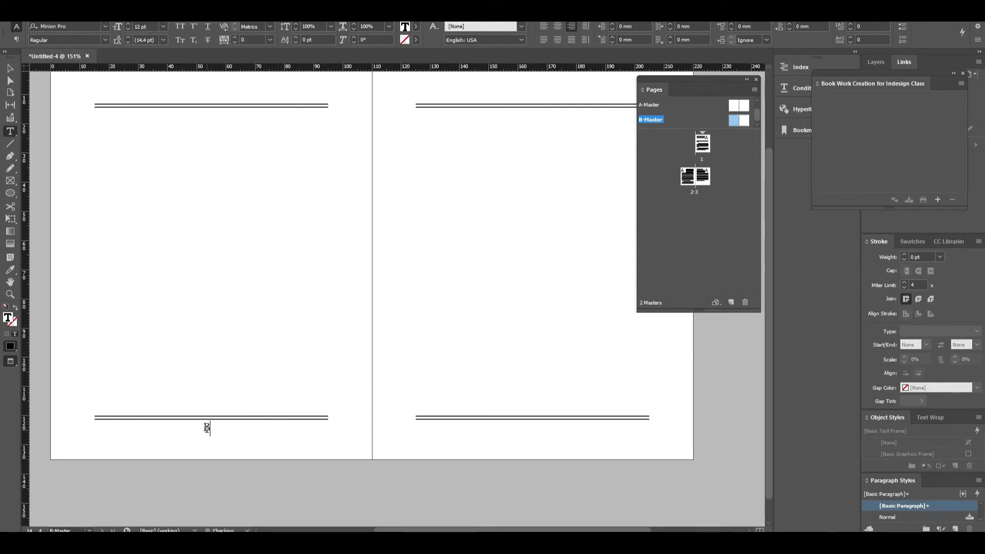
left_click_drag(207, 425, 192, 424)
left_click(10, 81)
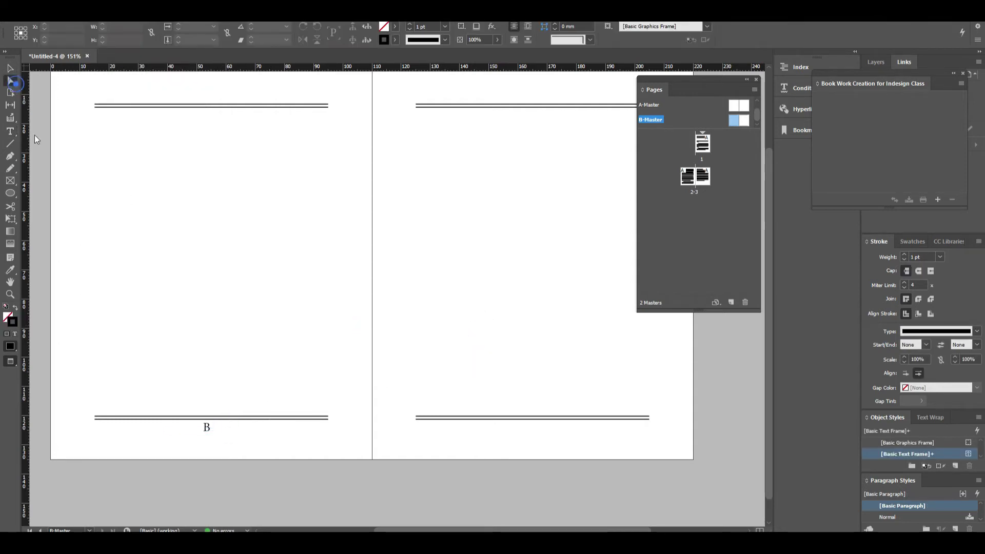
- Move the B page-number frame to the footer rule's right end and narrow it
key("v")
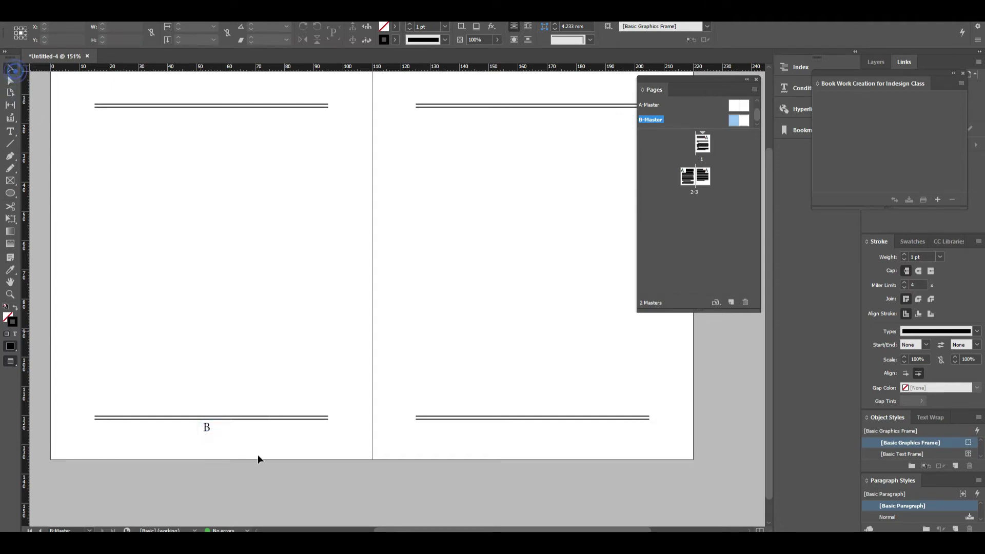
left_click(198, 431)
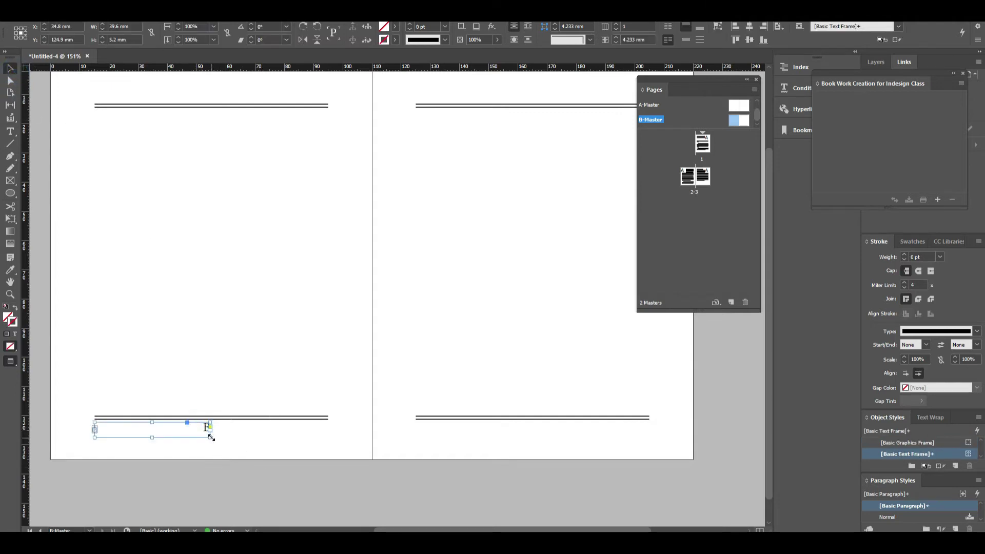
left_click(315, 490)
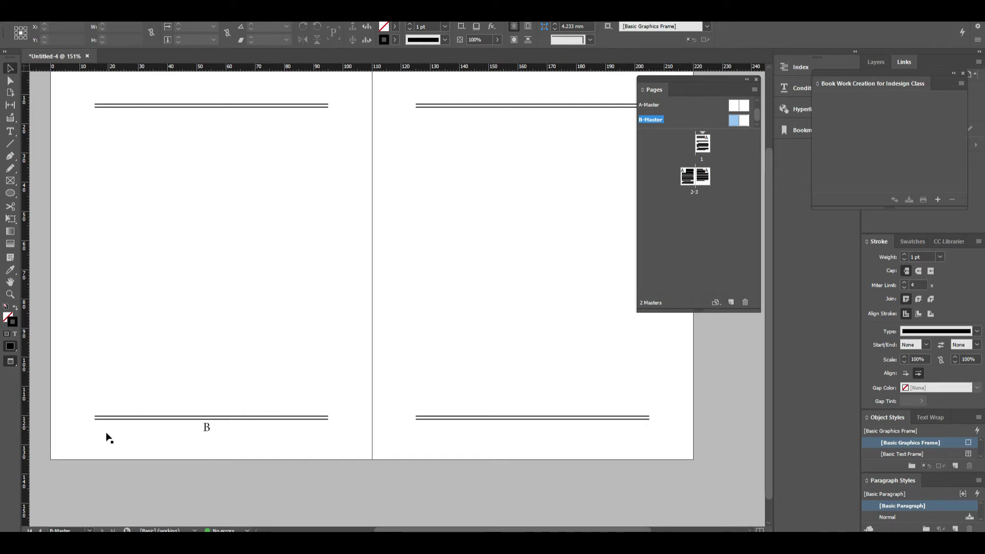
left_click(207, 427)
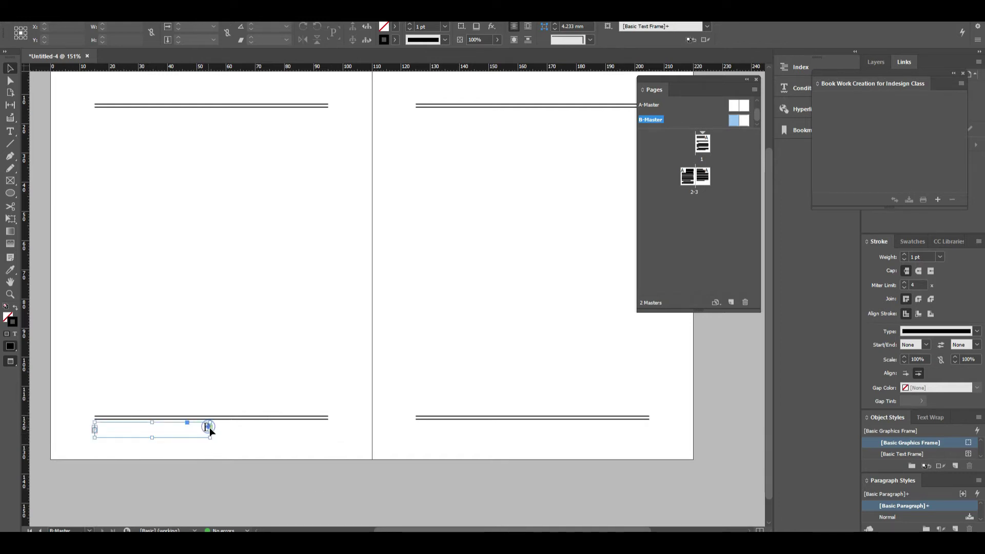
left_click(221, 447)
mouse_move(207, 429)
left_mouse_down()
mouse_move(323, 440)
mouse_move(325, 432)
left_mouse_up()
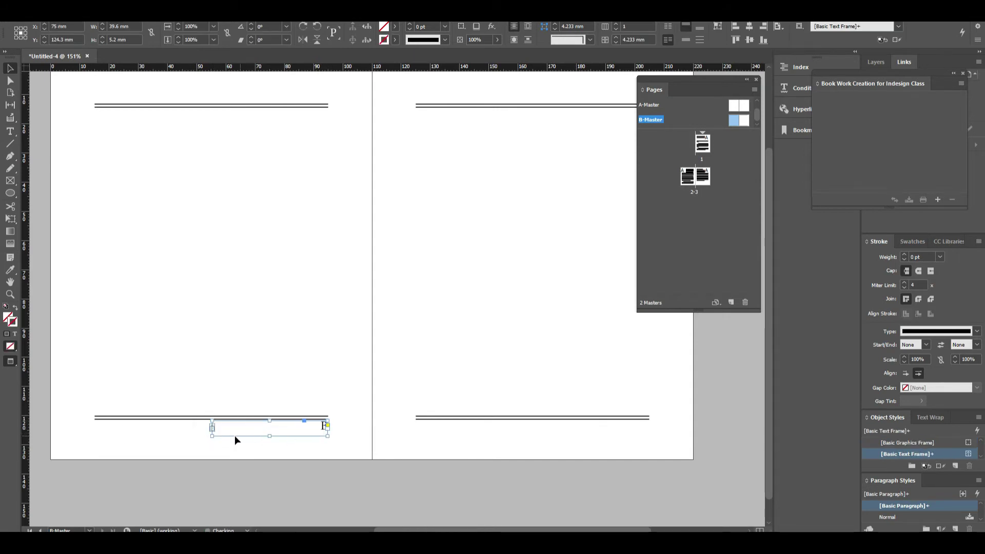
left_click_drag(213, 435, 266, 433)
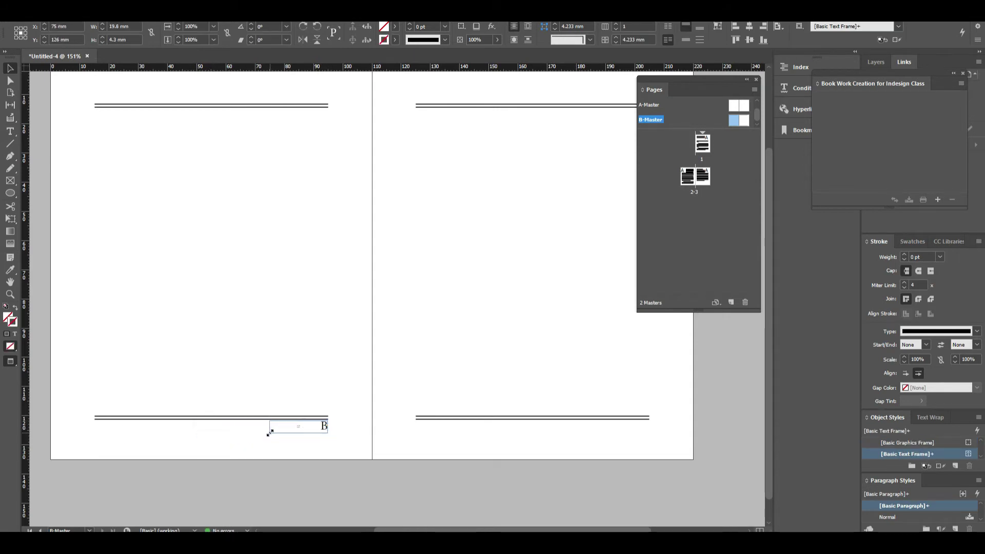
left_click(339, 439)
- Alt-drag a copy of the B frame to the footer's left end
left_click(324, 425)
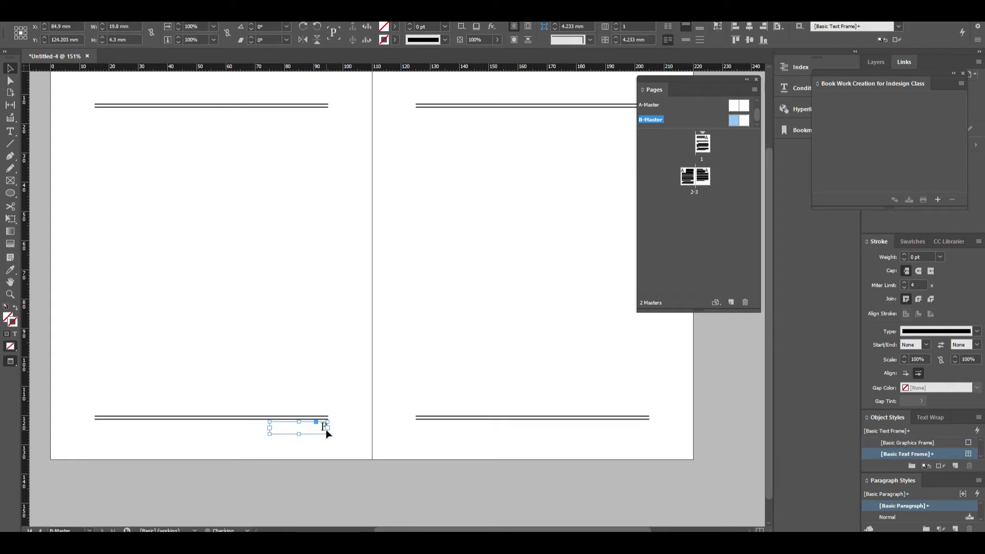
left_click_drag(433, 398, 161, 458)
left_click_drag(327, 429, 152, 433)
- Replace the B in the left master footer with the text 'Chapter 1'
key("t")
left_click(145, 429)
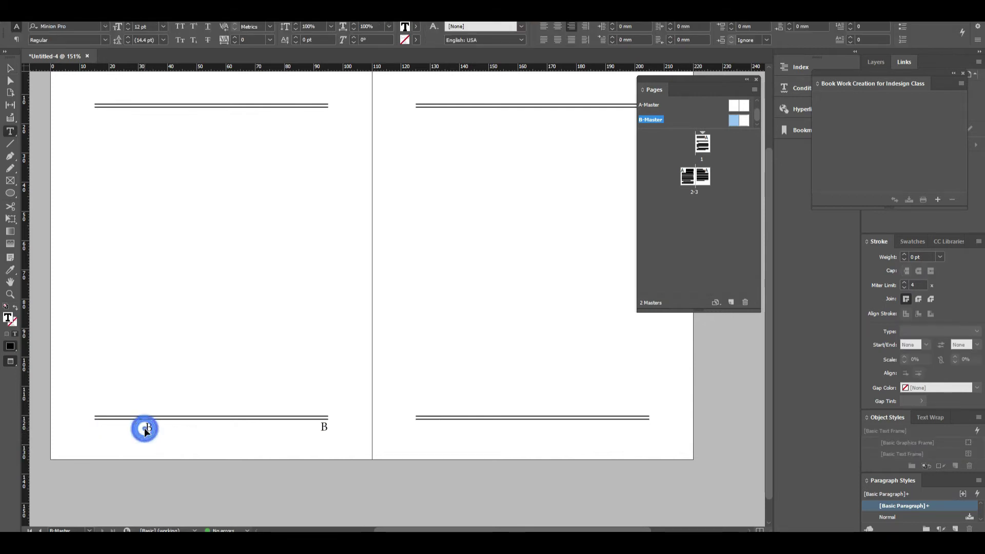
key("ctrl+a")
type("Cha")
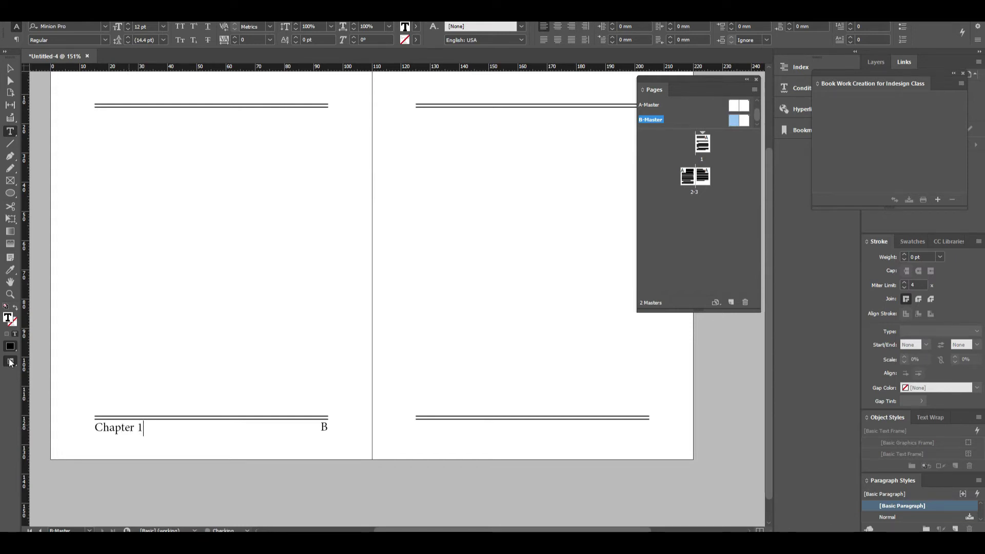
key("Escape")
left_click(303, 492)
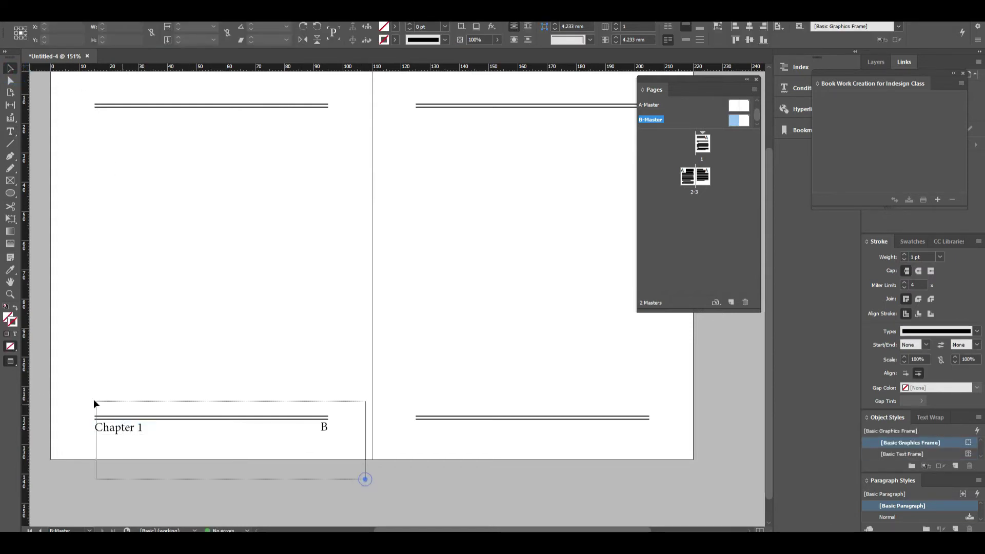
- Duplicate the Chapter 1 and B footer frames onto the right master page's footer
left_click(140, 433)
left_click(334, 485)
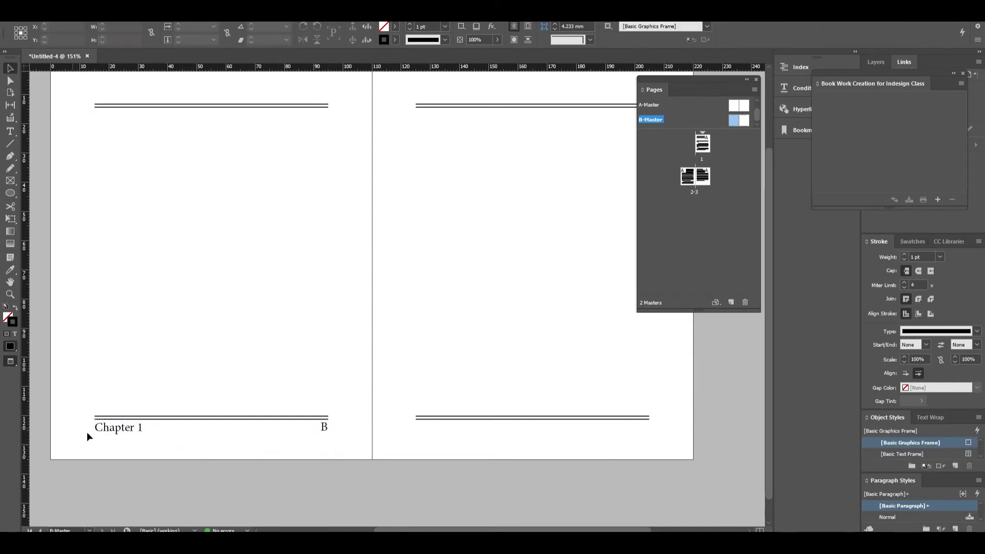
left_click_drag(87, 432, 287, 442)
key("c")
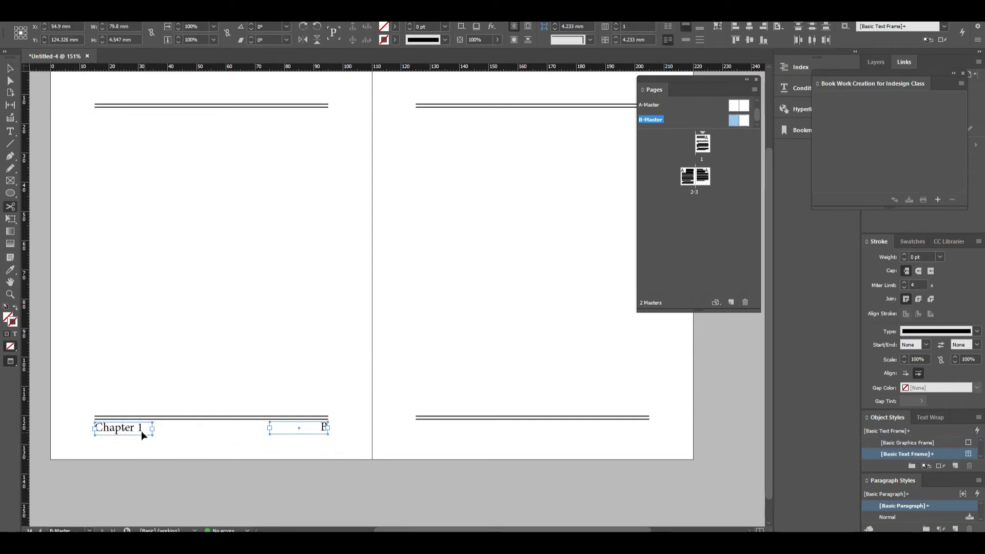
left_click_drag(136, 428, 457, 449)
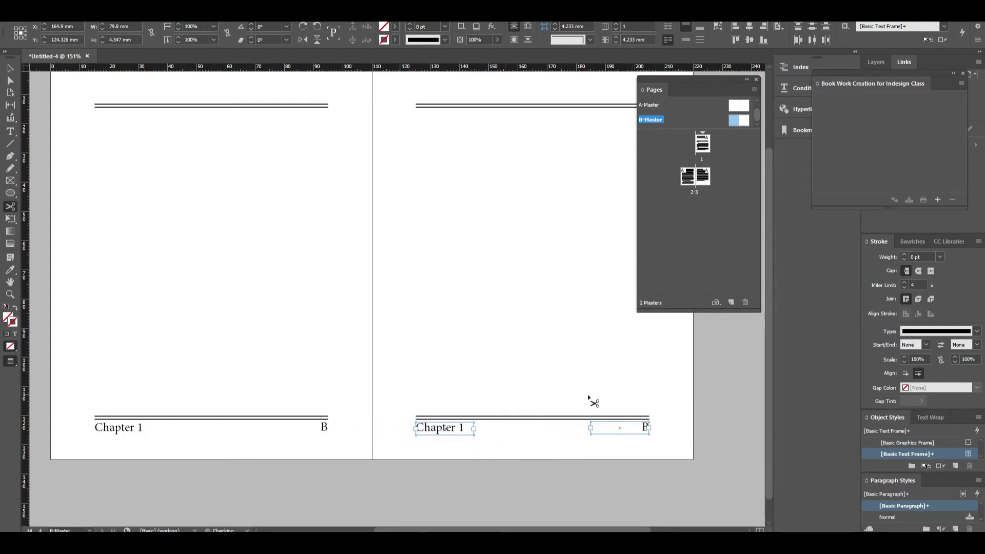
left_click(10, 68)
left_click(588, 395)
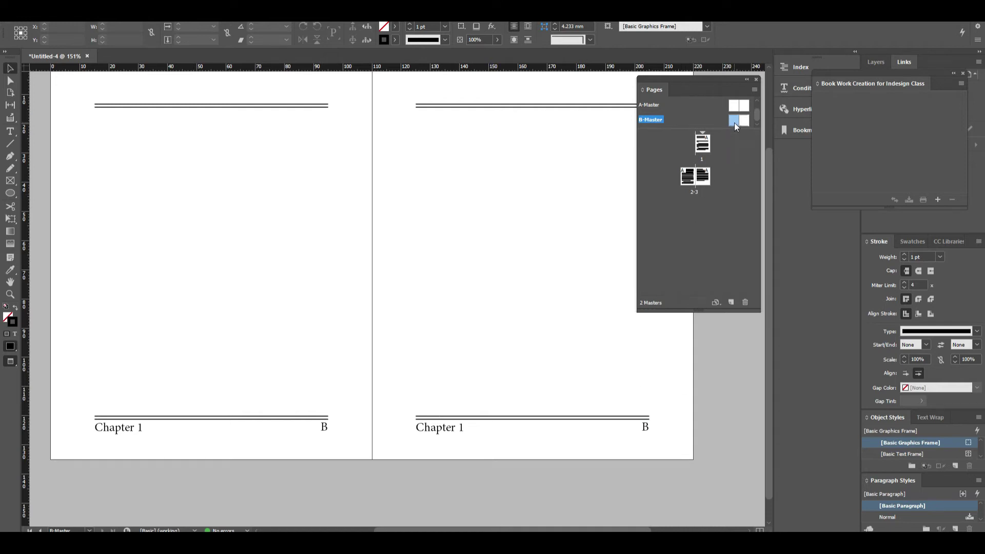
key("ctrl+alt+0")
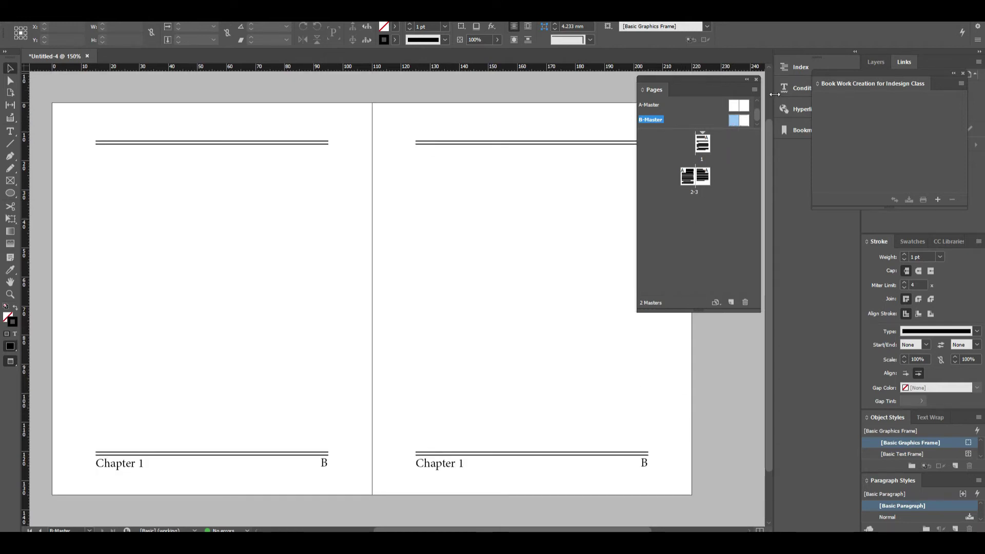
- Inspect the left B-Master page by selecting and deselecting its objects
left_click(756, 88)
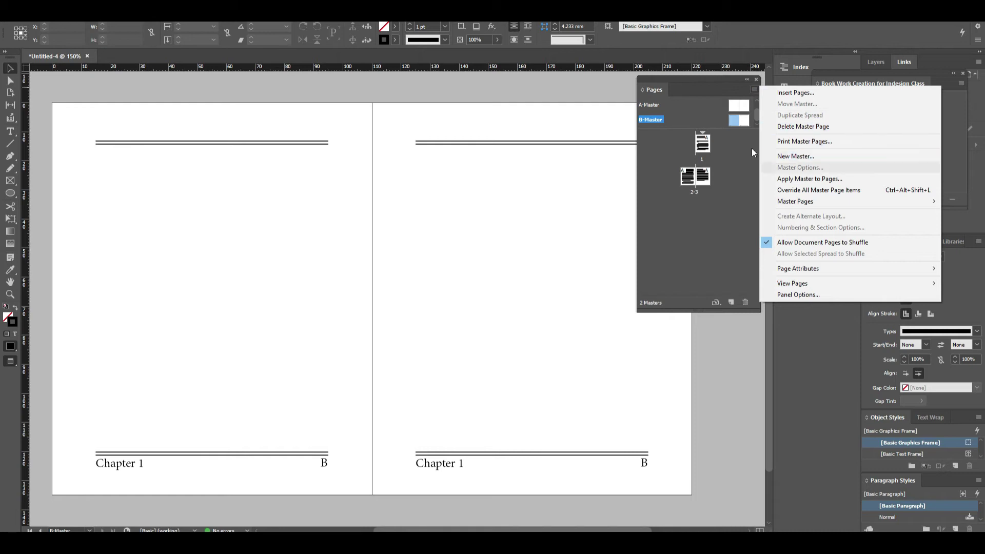
left_click(101, 162)
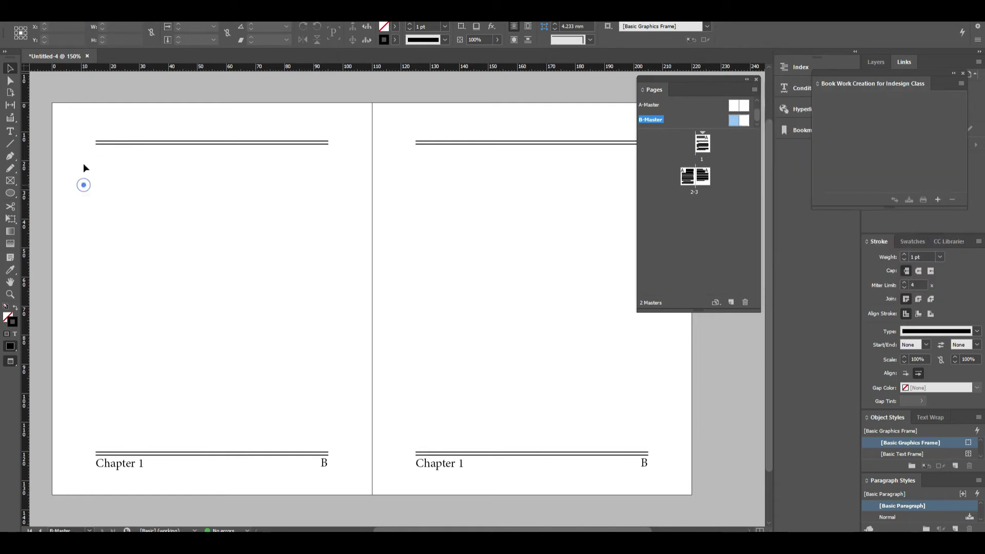
left_click_drag(51, 101, 354, 490)
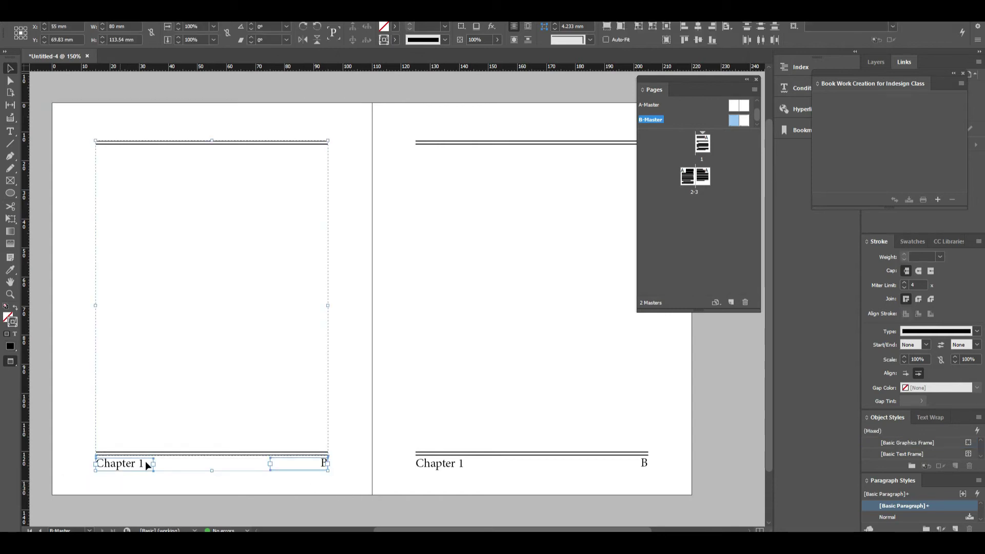
left_click(324, 445, "shift")
left_click(414, 388)
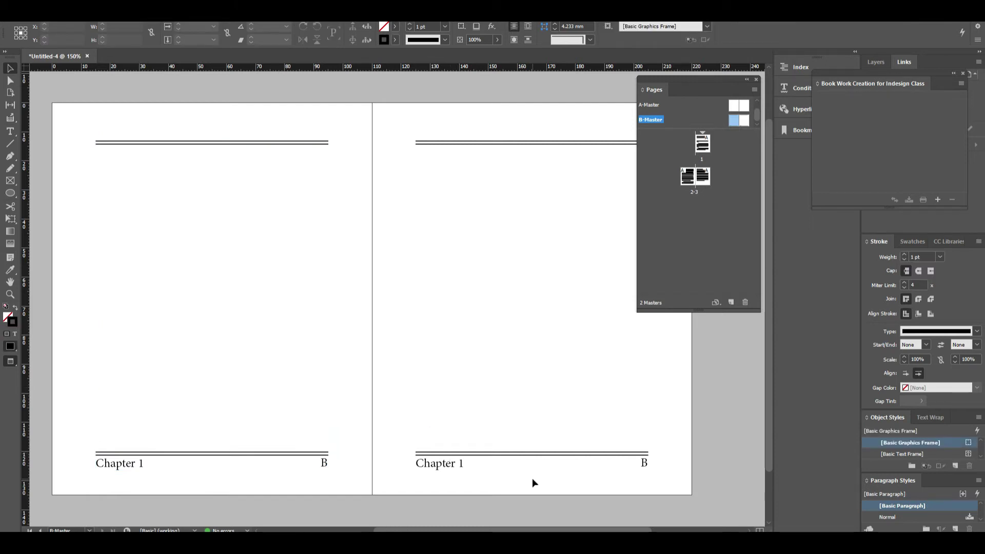
- Swap the right page's footer frames: B to the left end, Chapter 1 to the right end
left_click(447, 467)
left_click_drag(446, 467, 559, 480)
left_click_drag(644, 463, 468, 465)
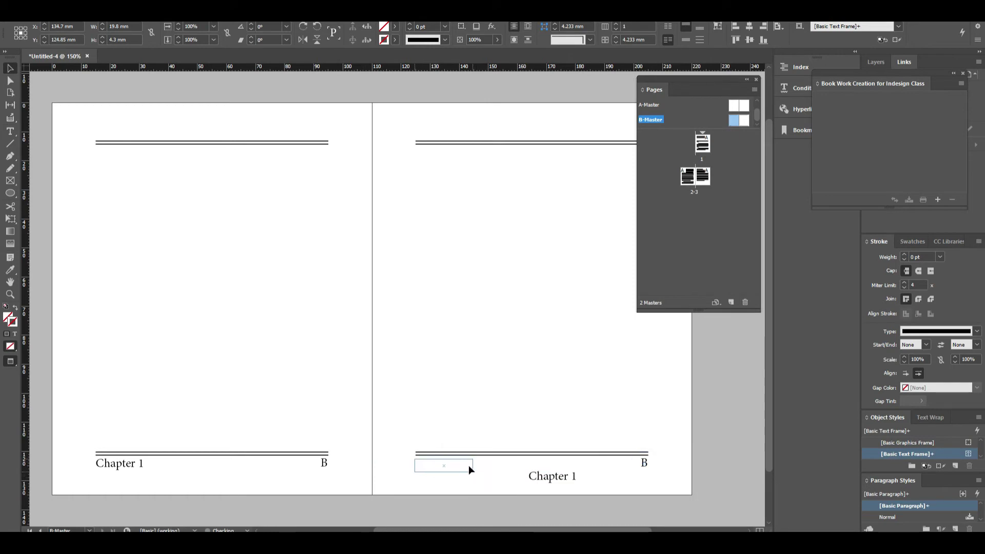
left_click_drag(542, 478, 613, 461)
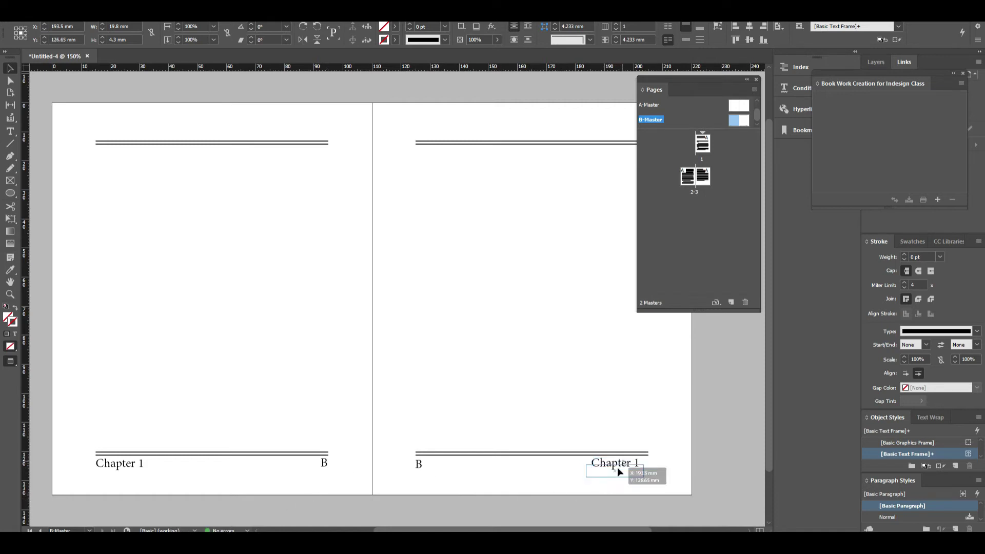
left_click(694, 478)
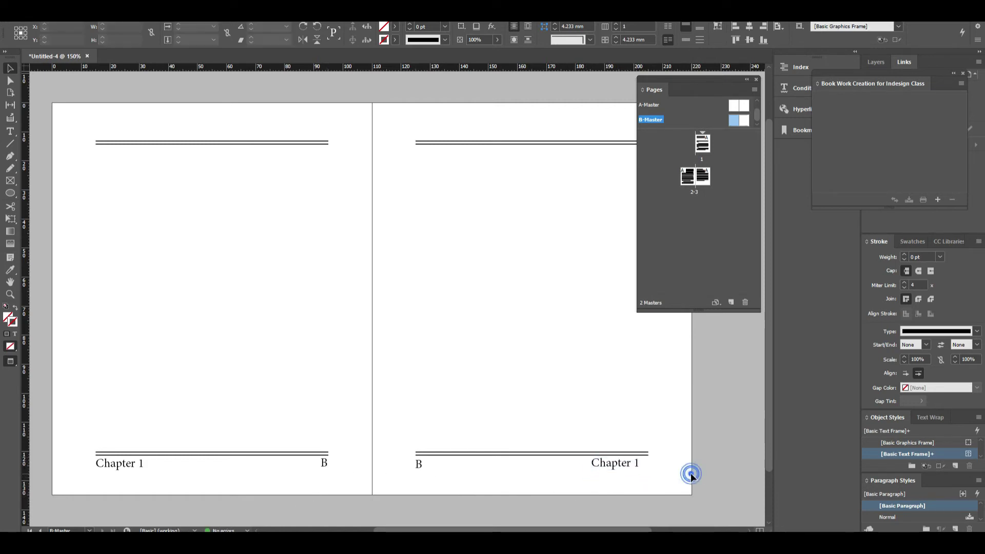
key("ctrl+minus")
double_click(704, 148)
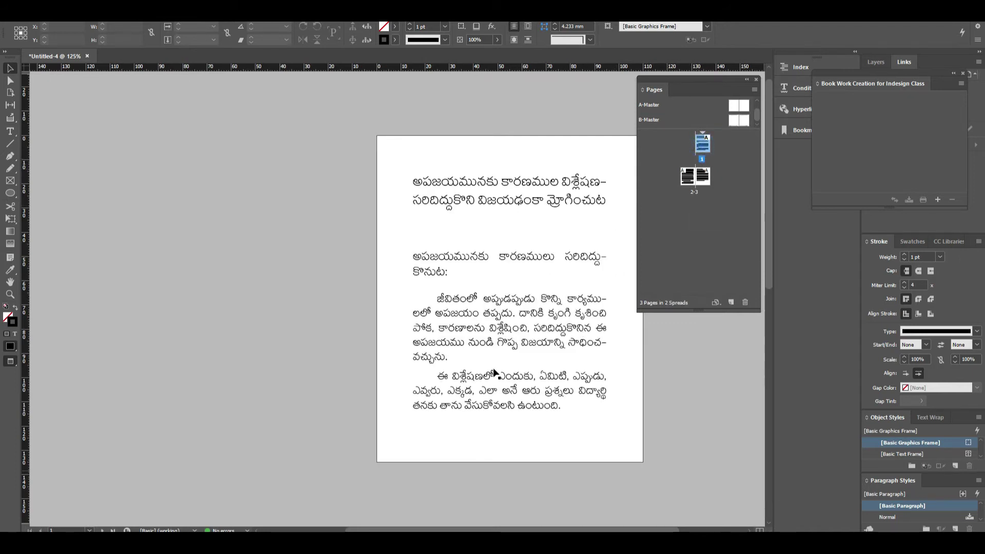
- Apply B-Master to document pages 1 and 2 via Apply Master to Pages
scroll(494, 373, "up", 1)
right_click(708, 146)
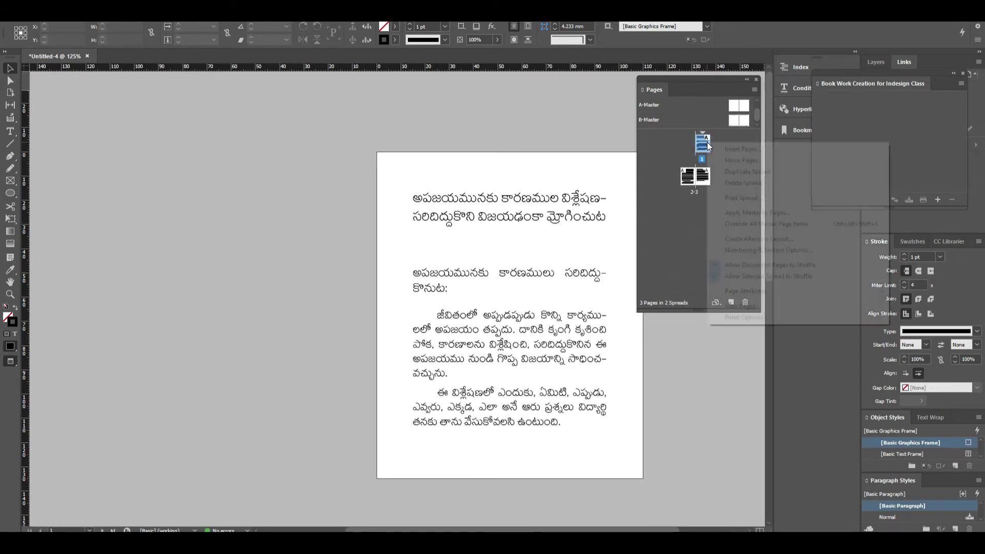
left_click(774, 214)
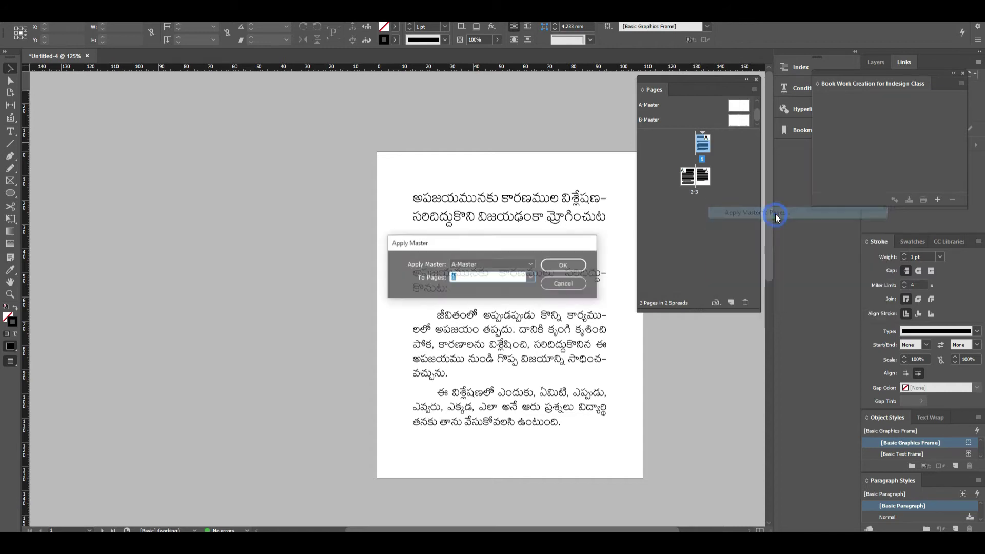
left_click(529, 264)
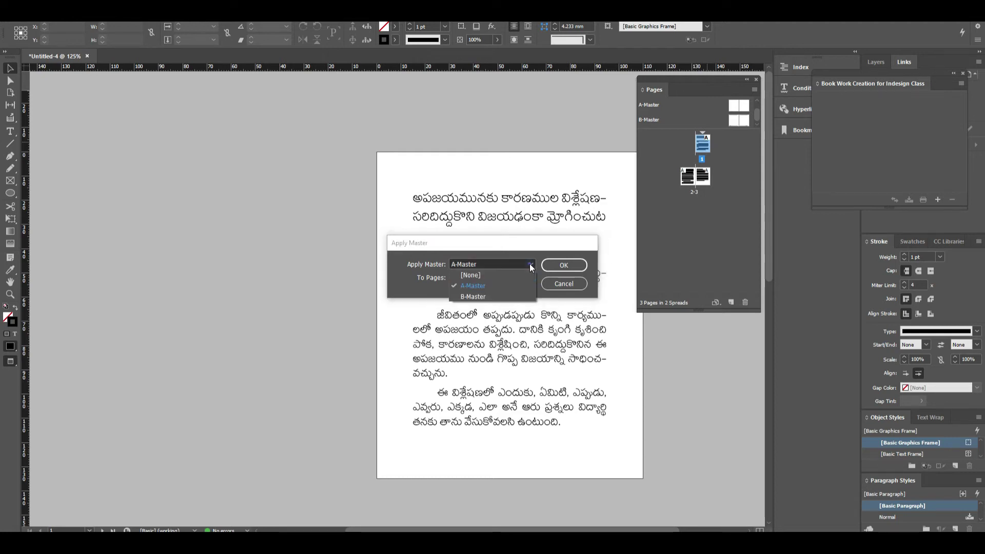
left_click(472, 297)
left_click(575, 265)
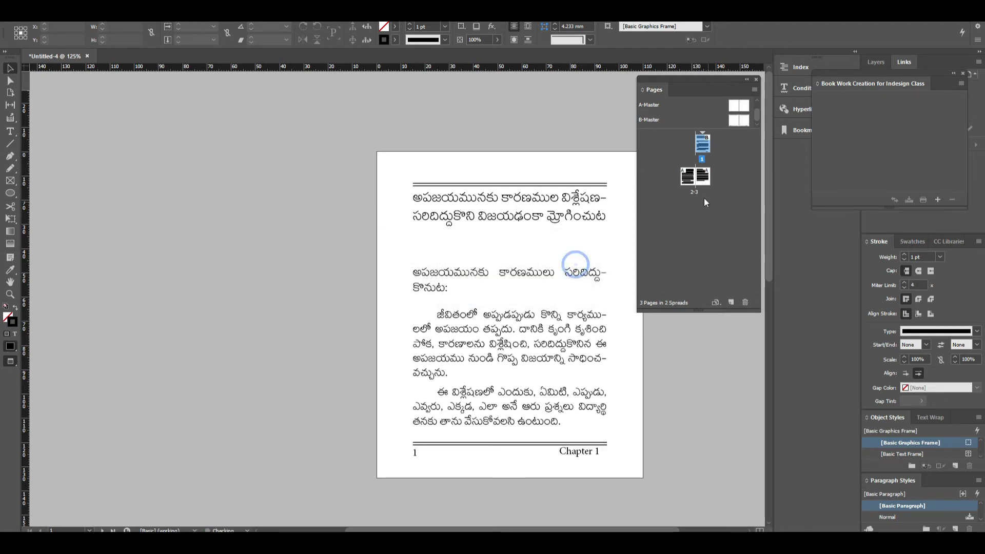
right_click(691, 180)
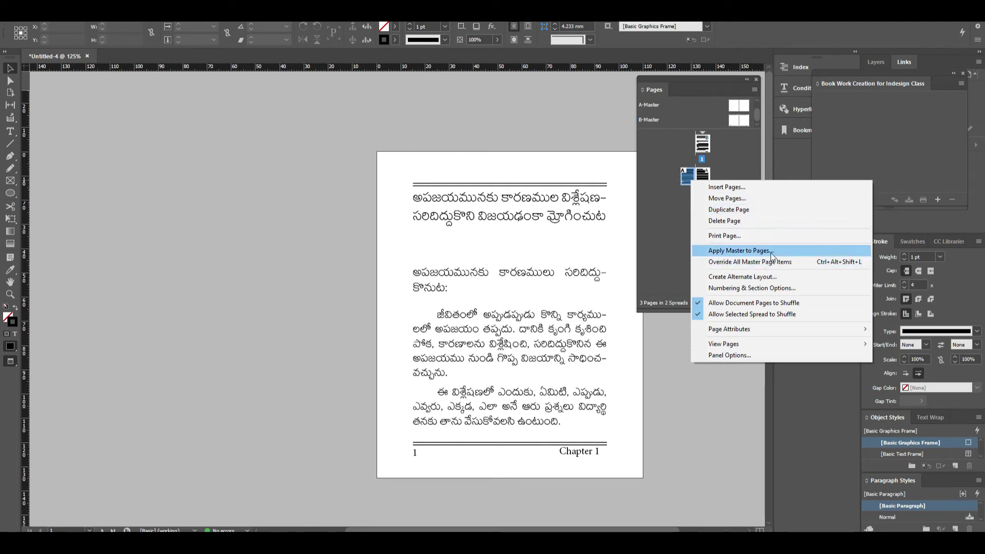
left_click(741, 251)
left_click(513, 264)
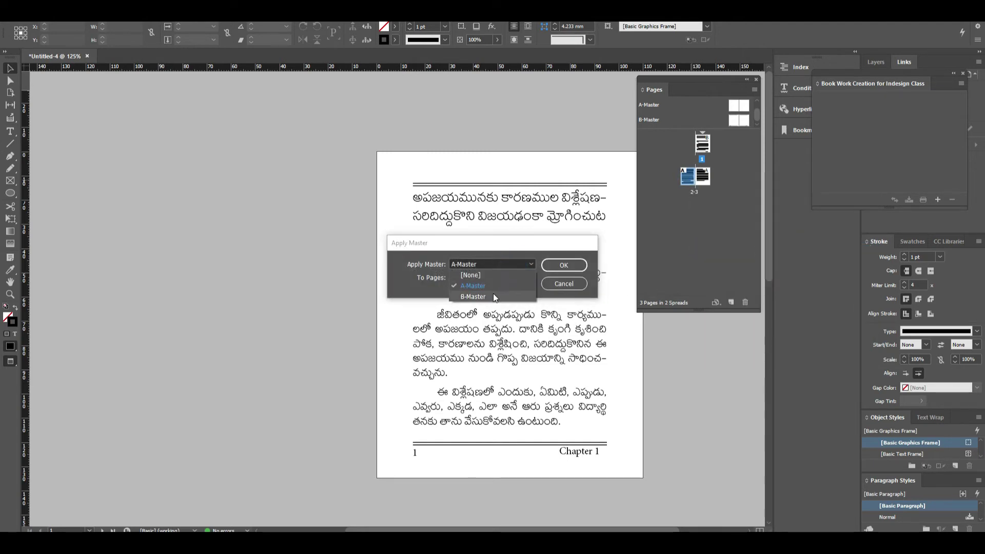
left_click(493, 297)
left_click(563, 265)
- Apply B-Master to page 3 and scroll down to check its footer
right_click(707, 176)
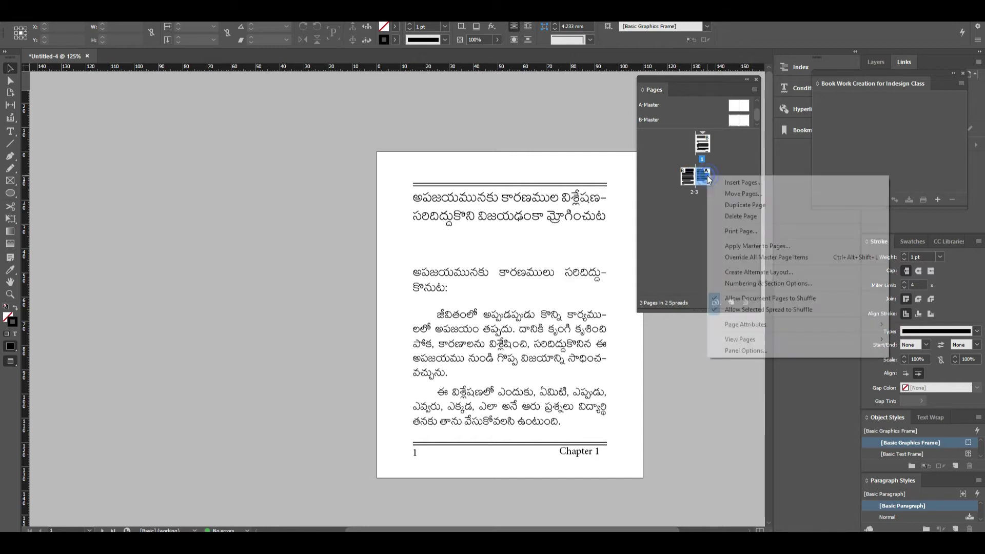
left_click(773, 246)
left_click(487, 263)
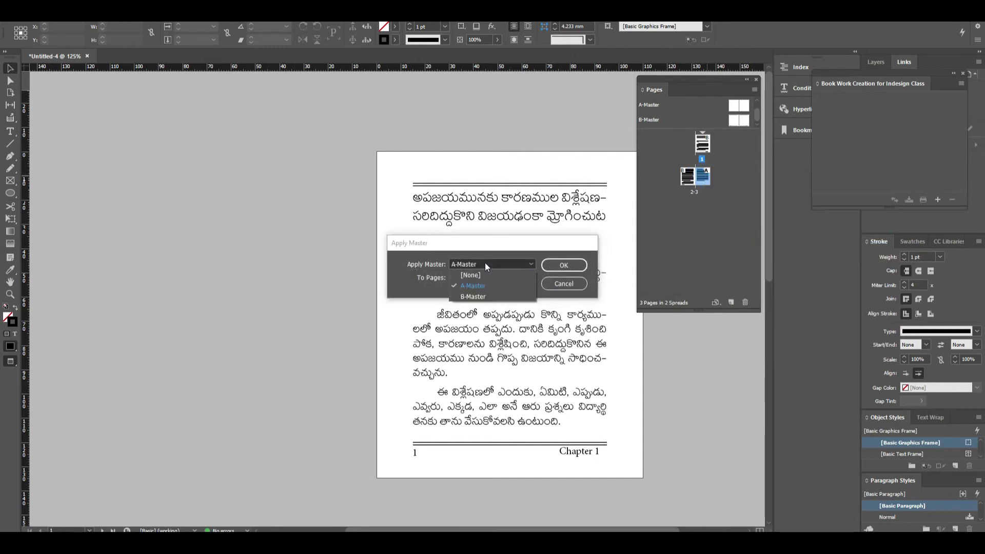
left_click(482, 296)
left_click(564, 266)
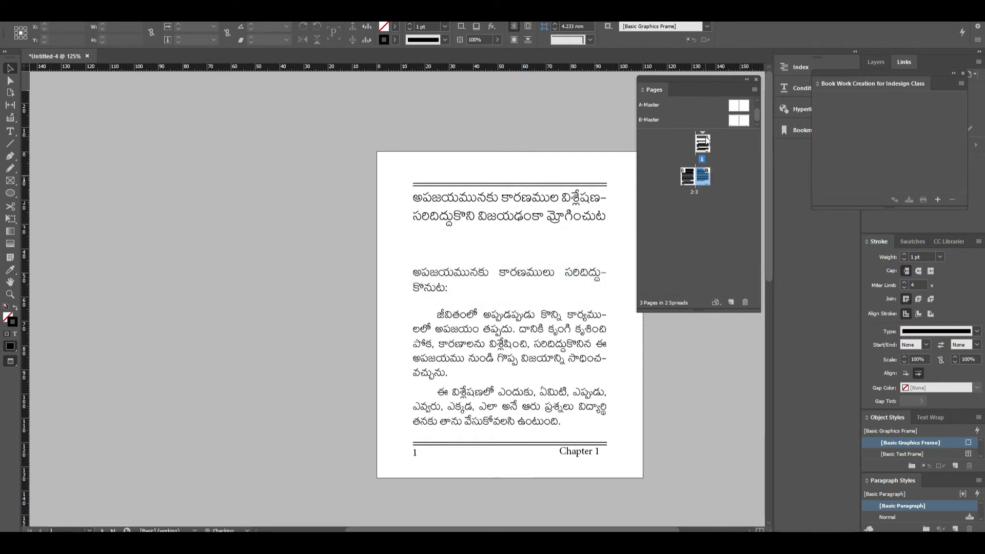
left_click(700, 218)
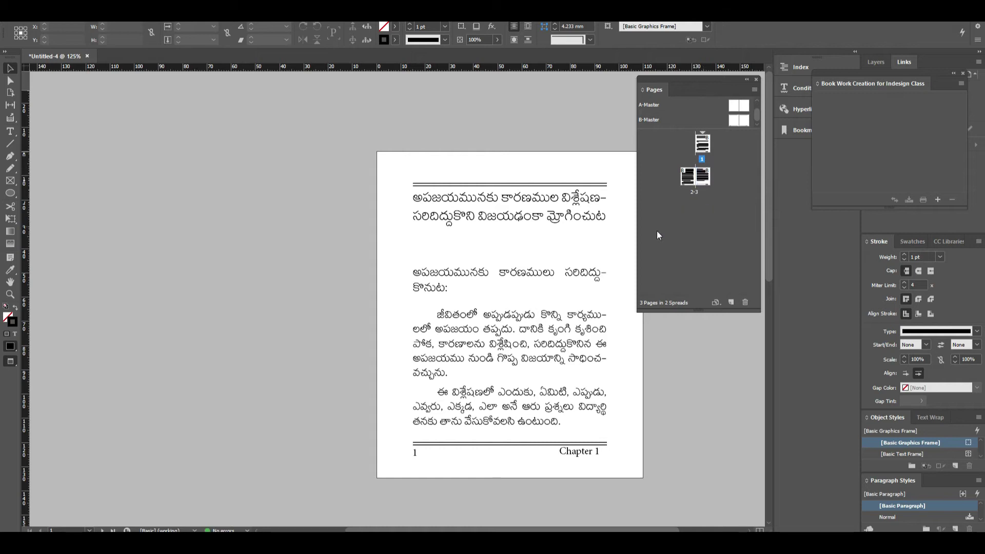
scroll(625, 359, "down", 2)
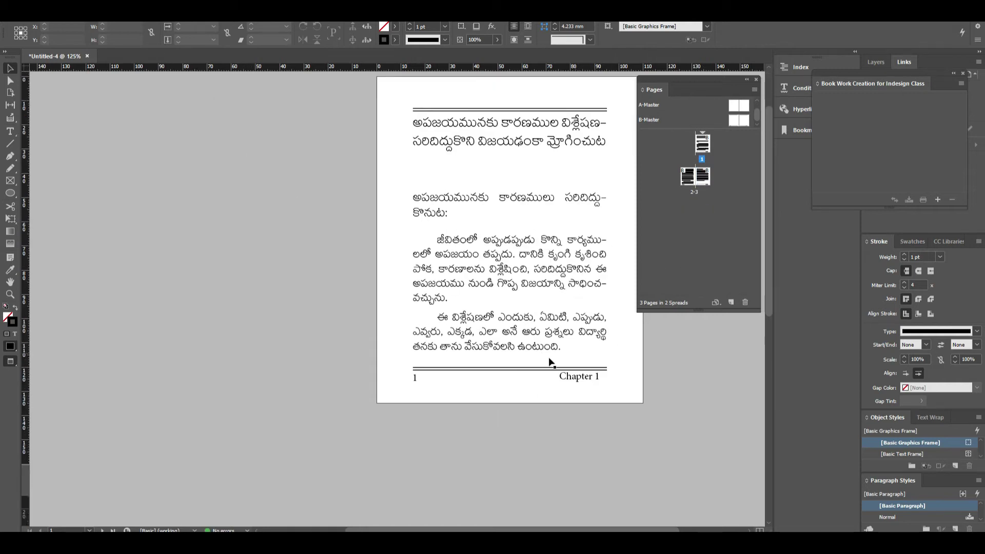
scroll(162, 138, "down", 2)
scroll(591, 301, "down", 10)
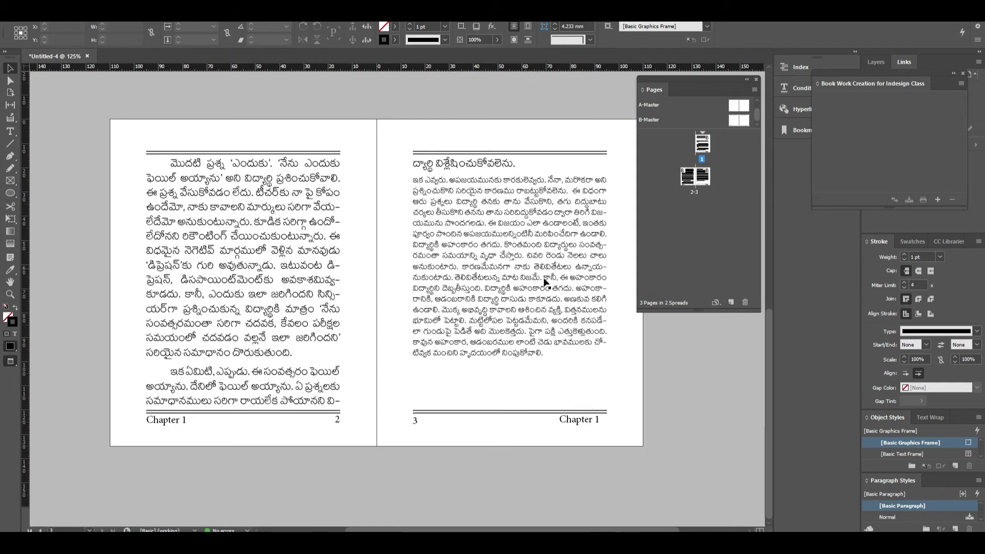
left_click(531, 312)
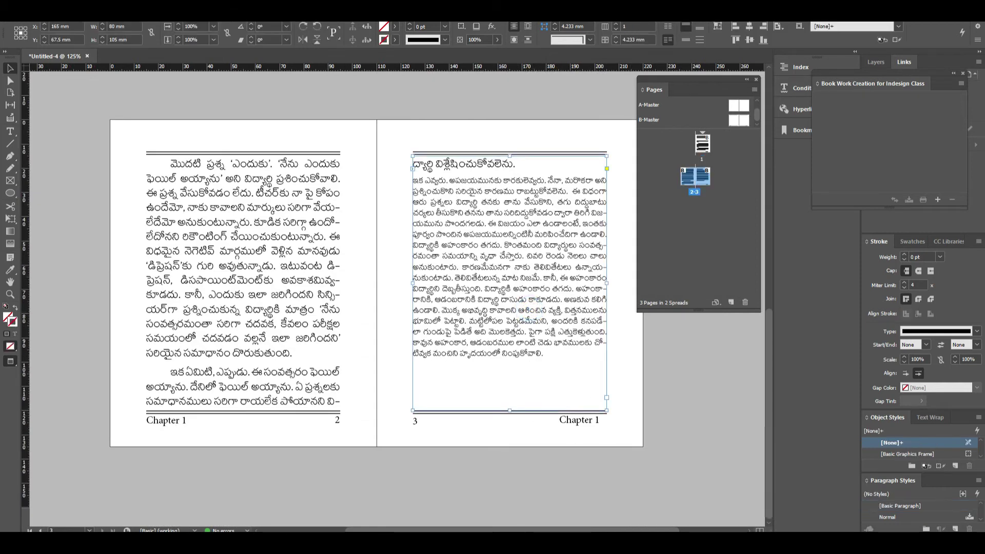
- Insert 1 page after page 3 based on B-Master
left_click(74, 18)
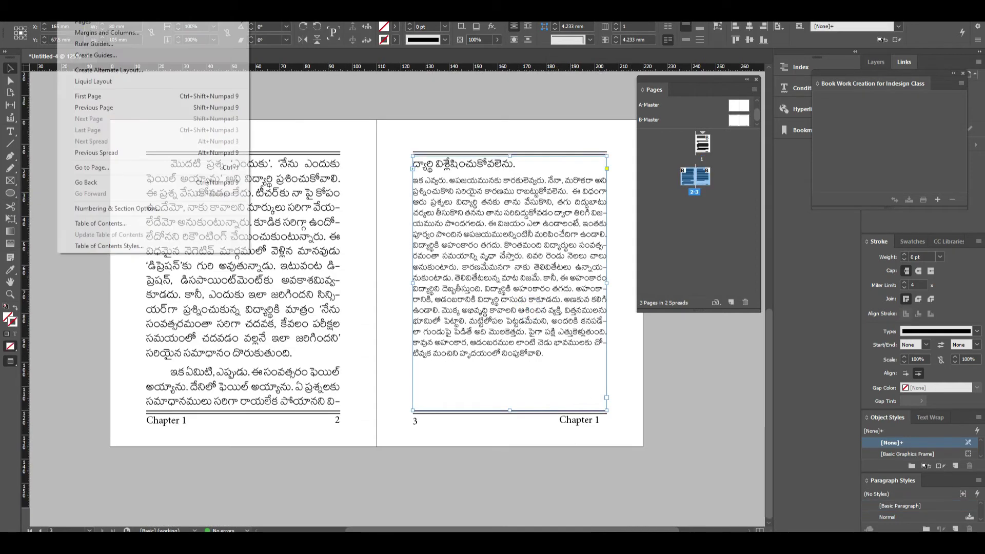
mouse_move(82, 23)
left_click(282, 33)
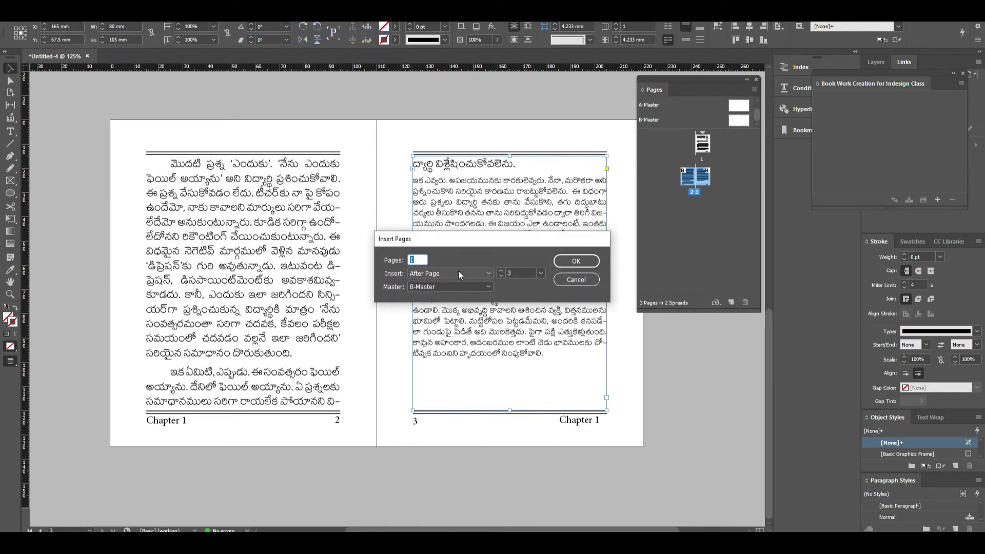
left_click(452, 287)
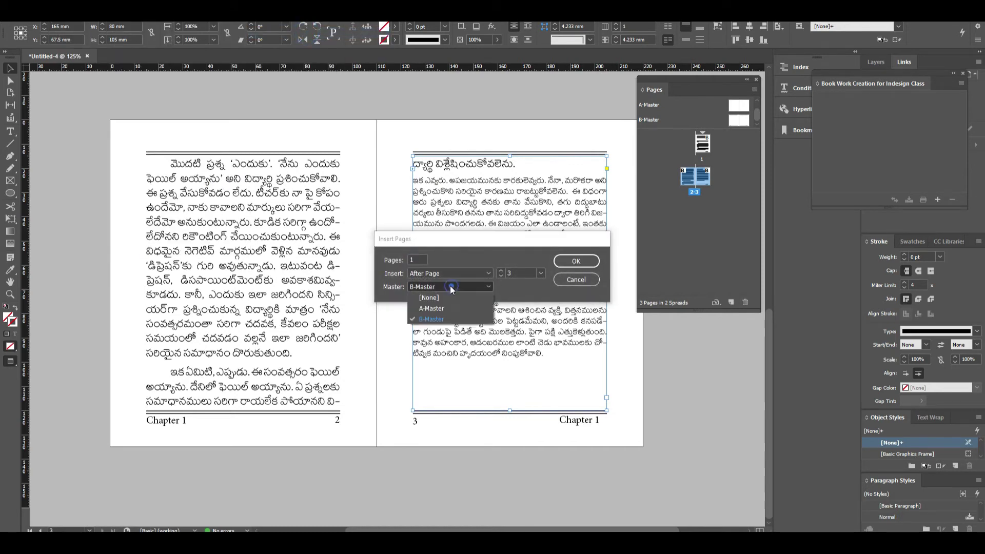
left_click(439, 319)
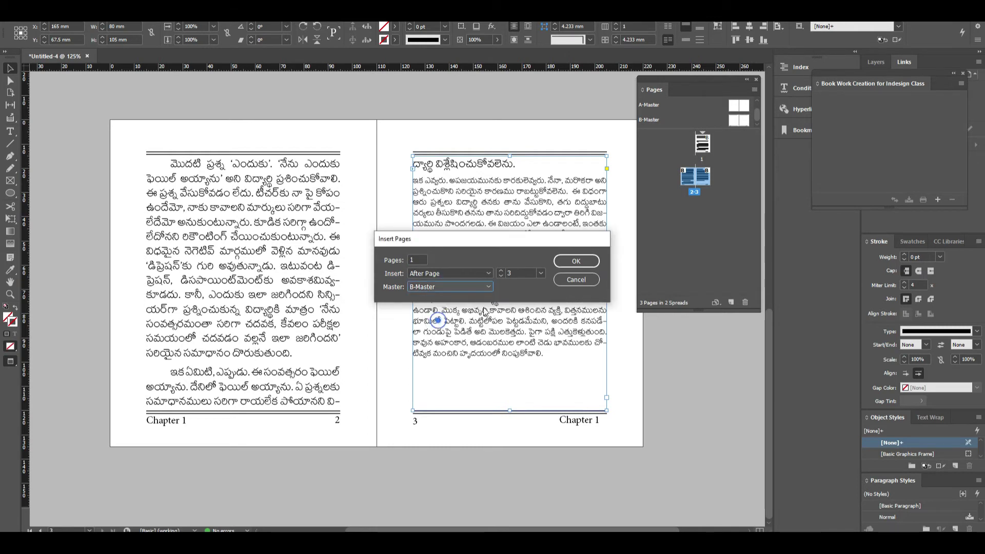
left_click(582, 263)
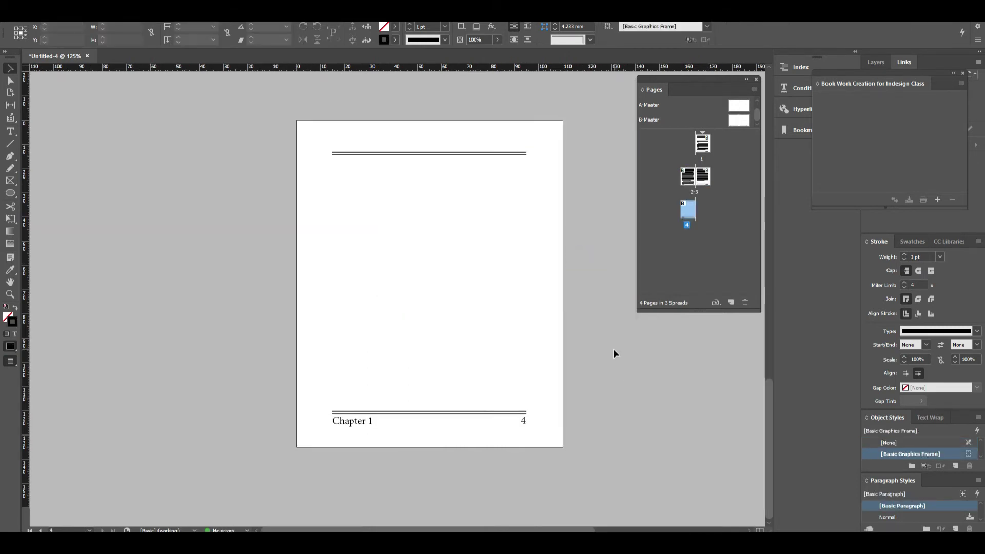
- Zoom out to review all four pages and bring up the Save As dialog
scroll(589, 345, "up", 15)
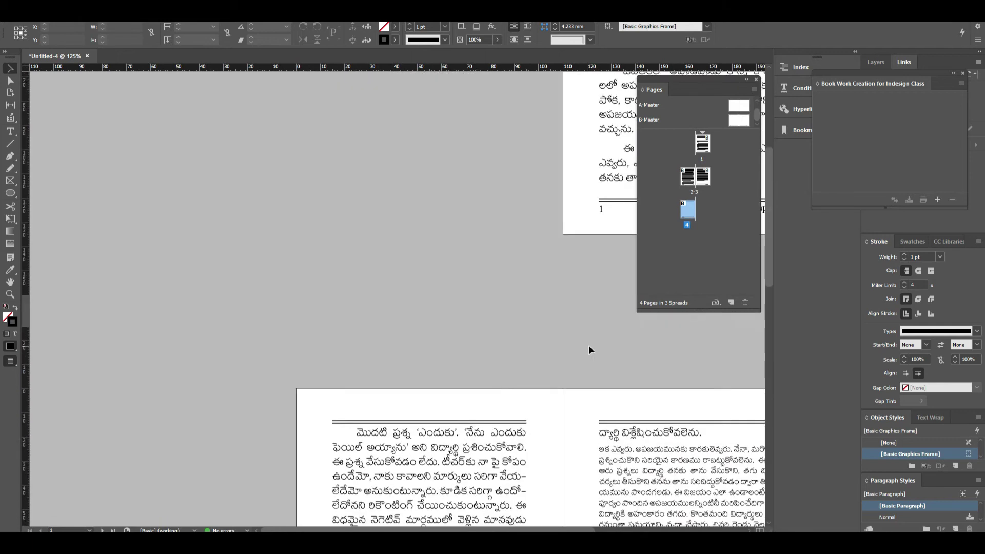
scroll(610, 361, "down", 2)
key("ctrl+minus")
key("ctrl+minus")
key("ctrl+minus")
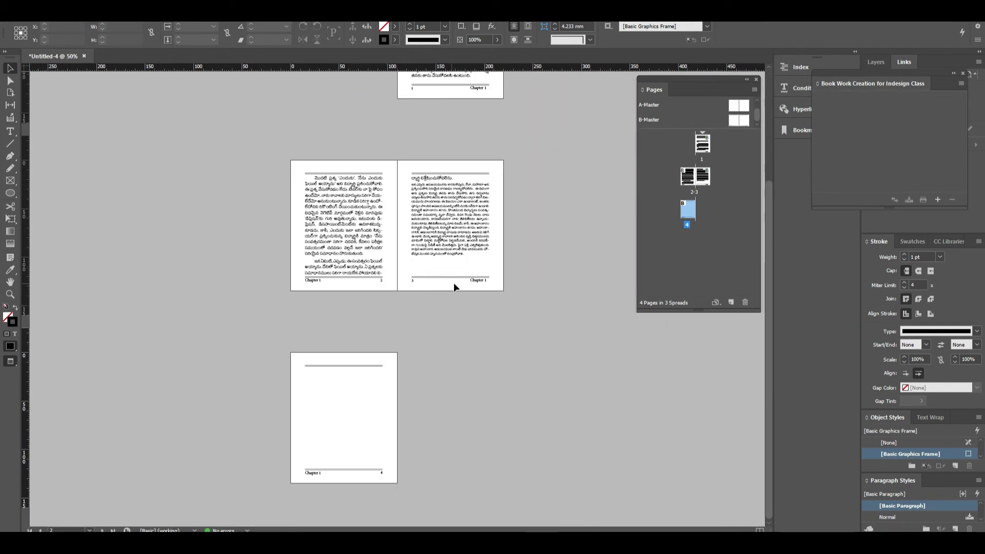
scroll(503, 220, "up", 3)
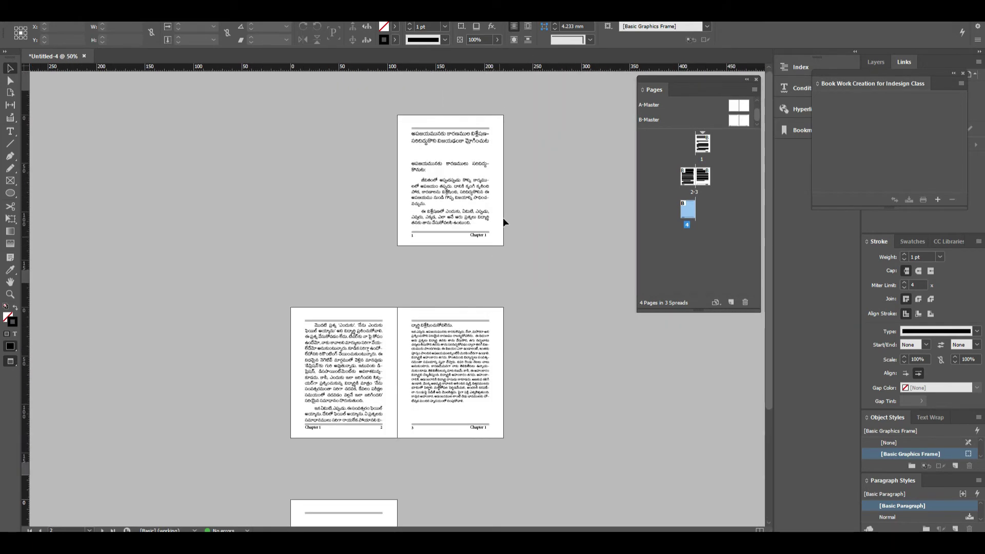
scroll(433, 285, "down", 3)
scroll(452, 287, "up", 3)
left_click_drag(364, 148, 503, 306)
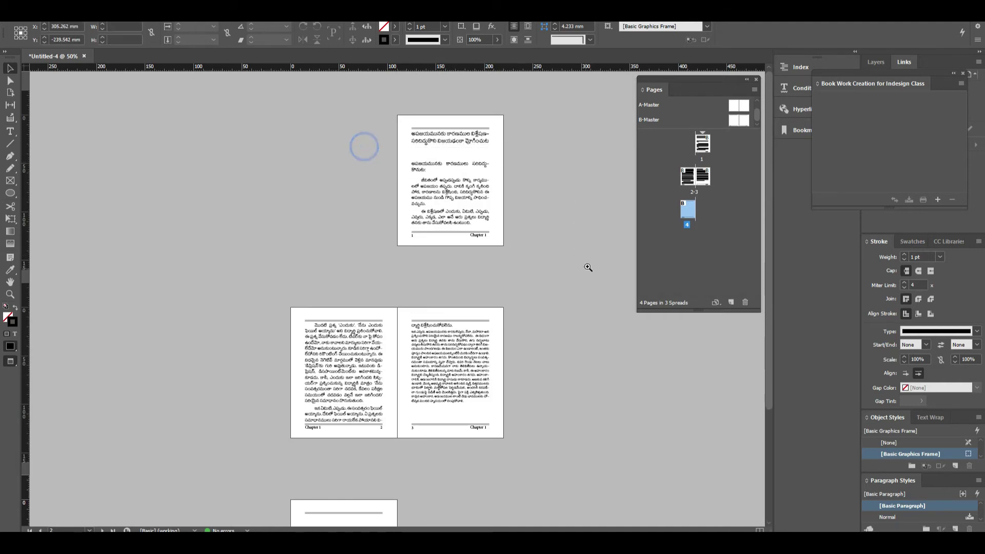
scroll(498, 315, "up", 3)
key("ctrl+s")
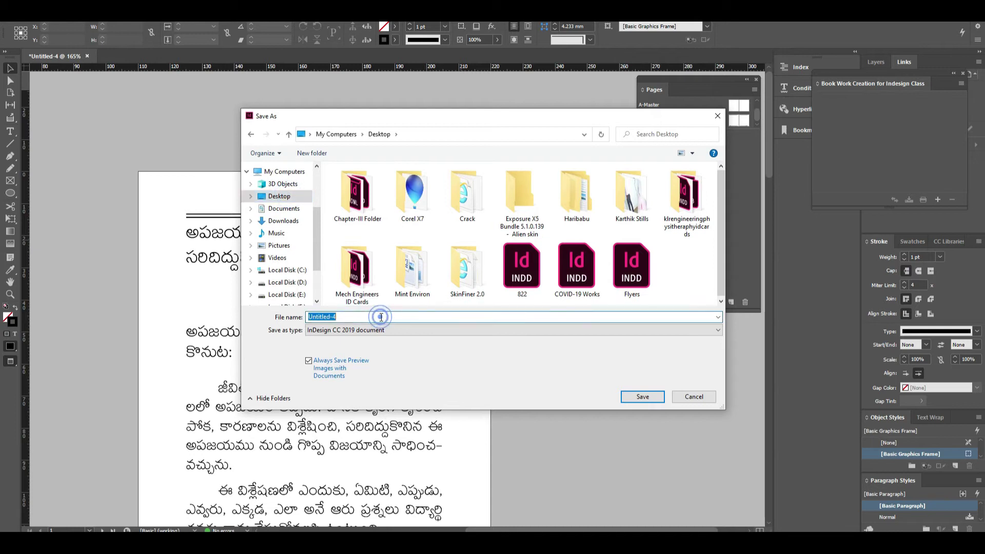
- Save the document to the Desktop as 'chapter - 1 For Class'
type("chapter ")
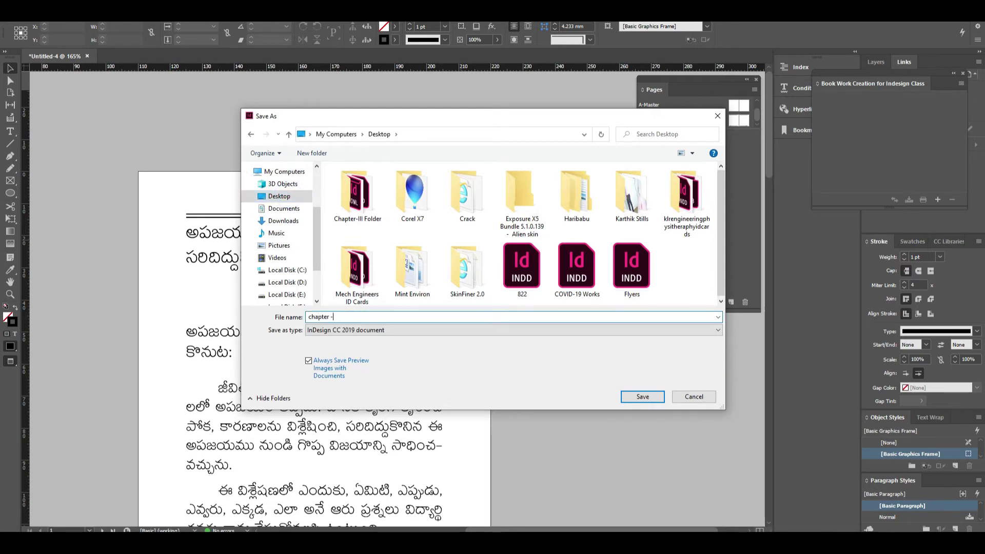
type("- 1 For")
key("Return")
key("ctrl+minus")
key("ctrl+minus")
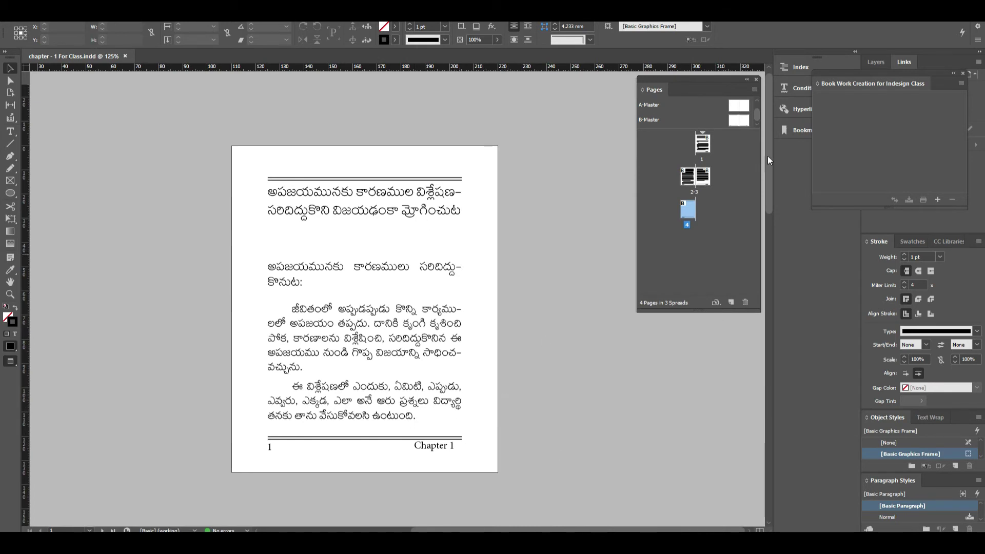
- Change the chapter number in both B-Master footers to 2
left_click(737, 120)
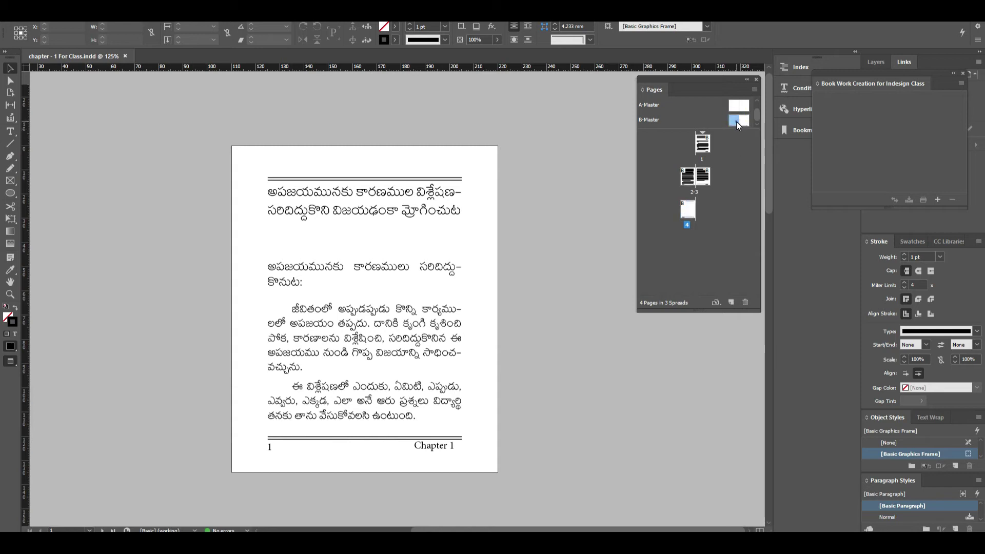
double_click(737, 121)
double_click(305, 446)
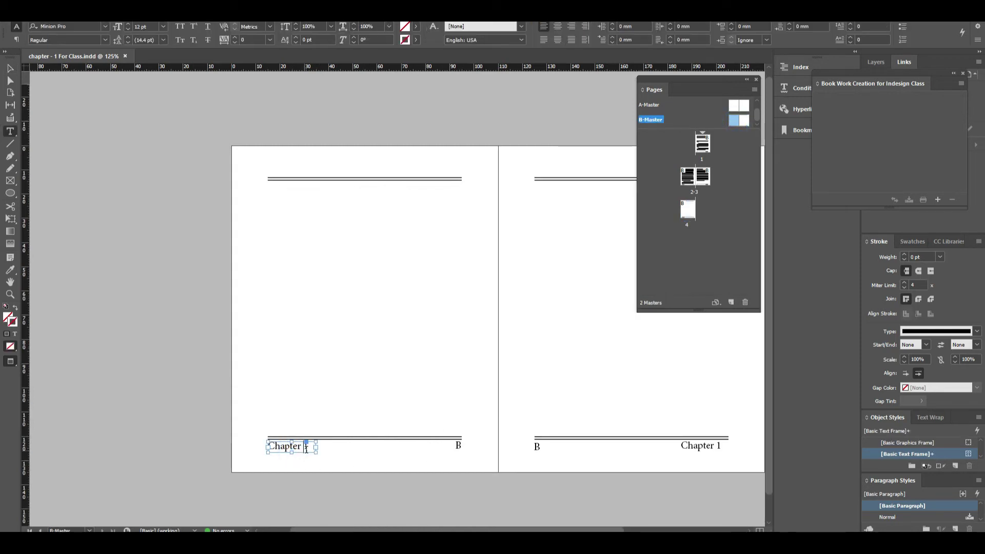
double_click(306, 446)
type("2")
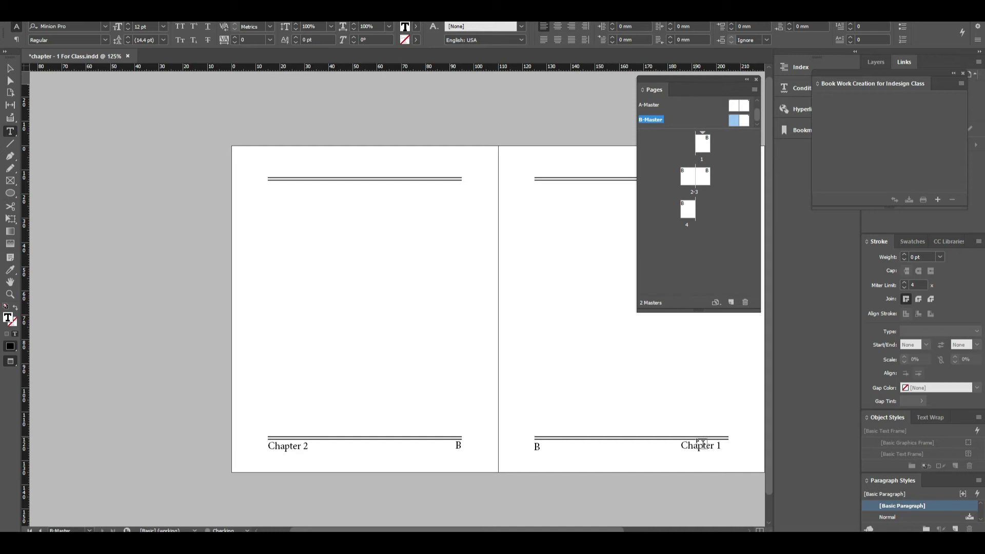
double_click(718, 446)
type("2")
left_click(10, 69)
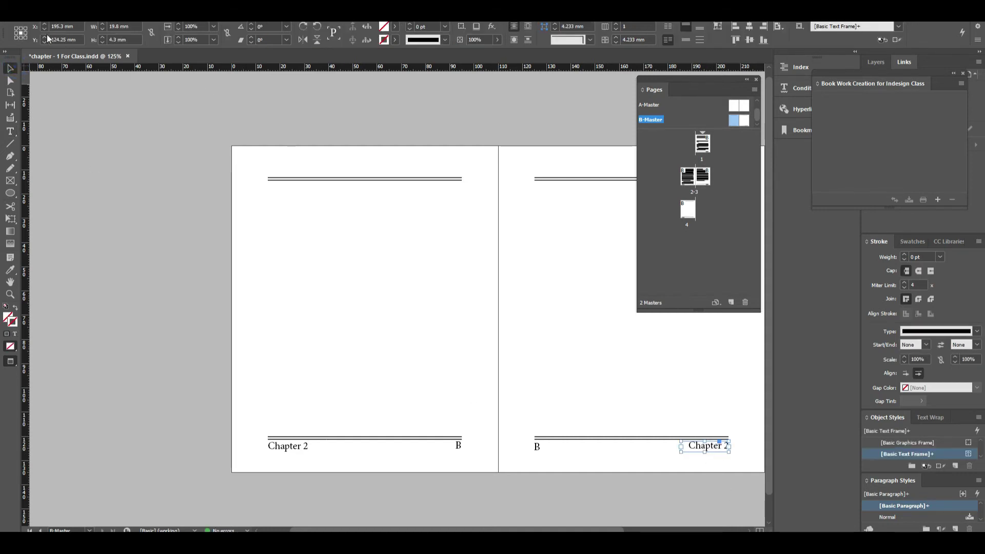
double_click(702, 144)
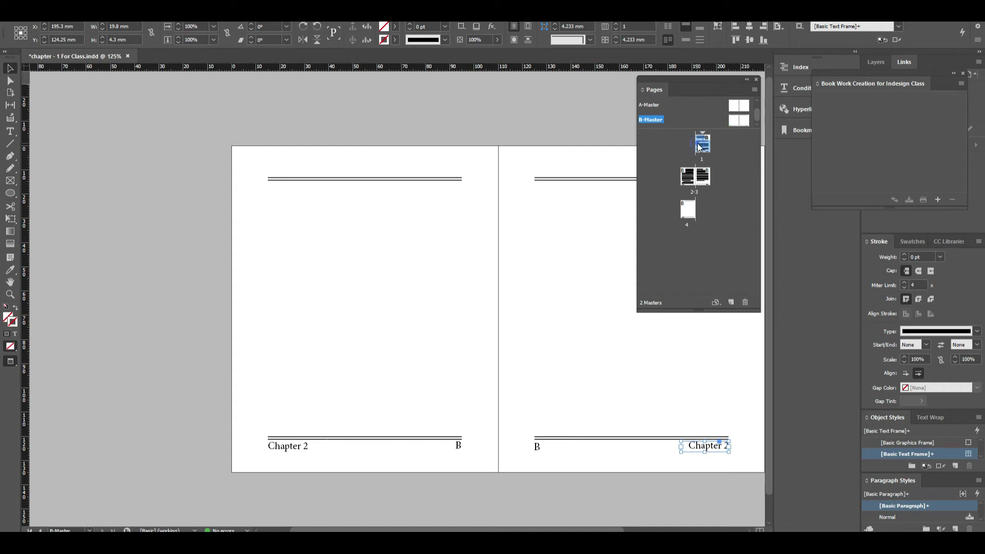
- Save the document as 'chapter - 2 For Class'
key("ctrl+shift+s")
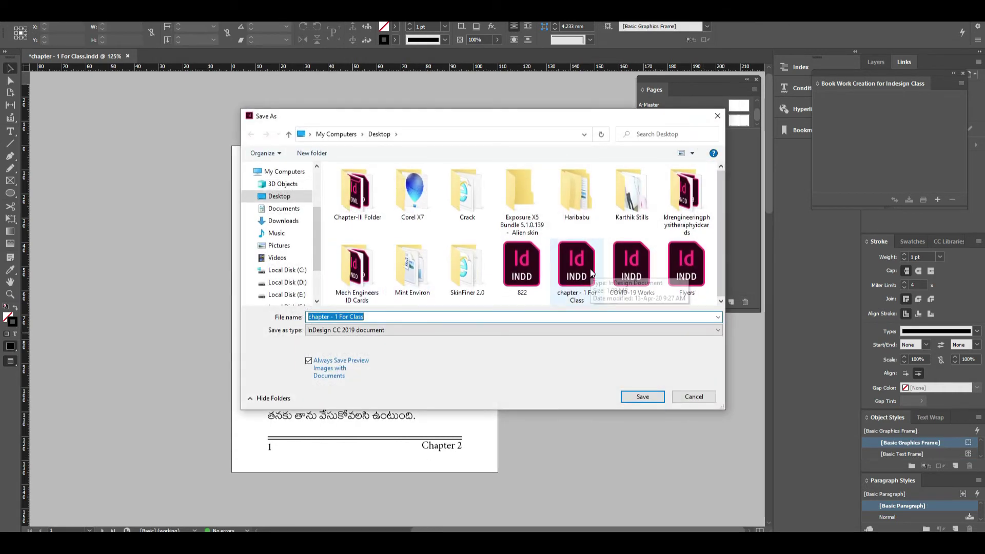
left_click(576, 274)
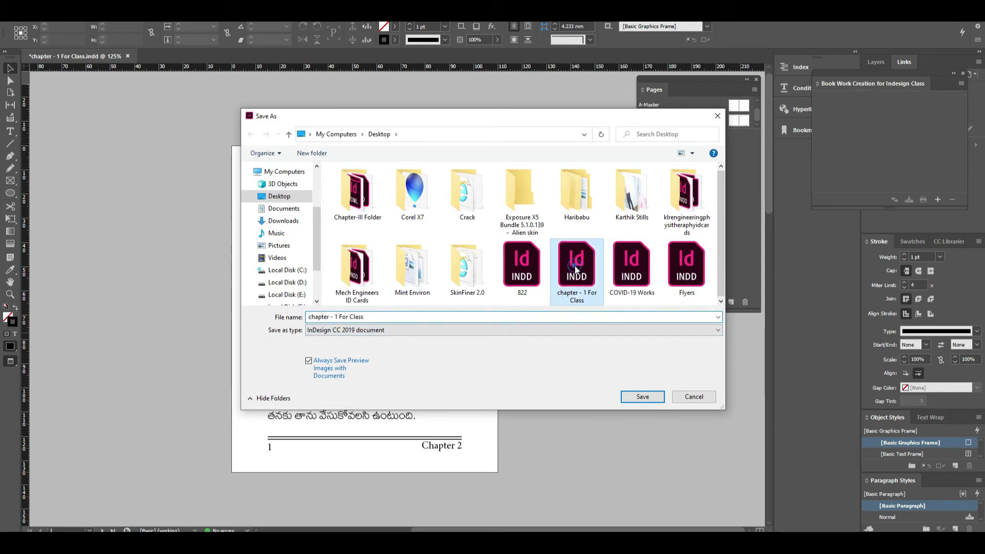
left_click(384, 317)
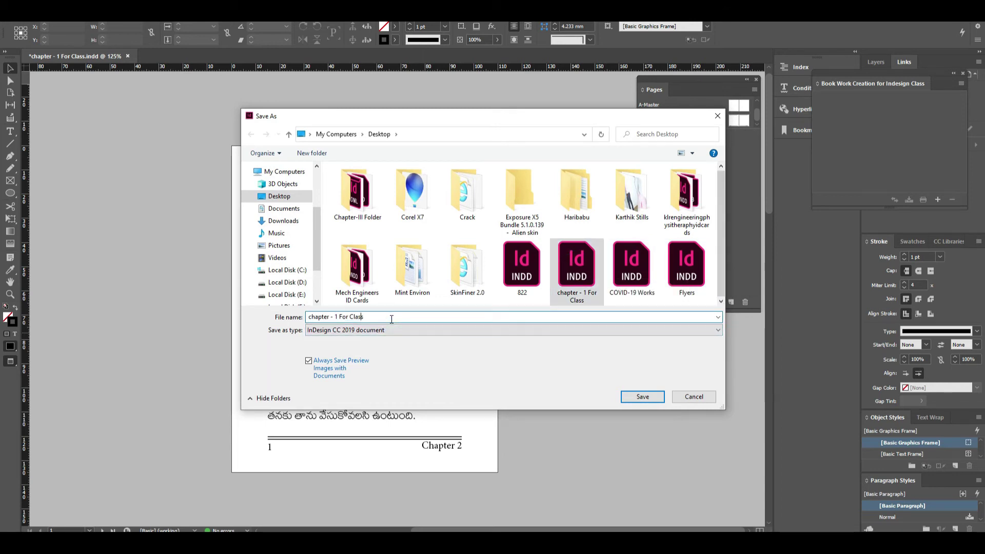
key("Left")
key("Left")
key("Left")
type("2")
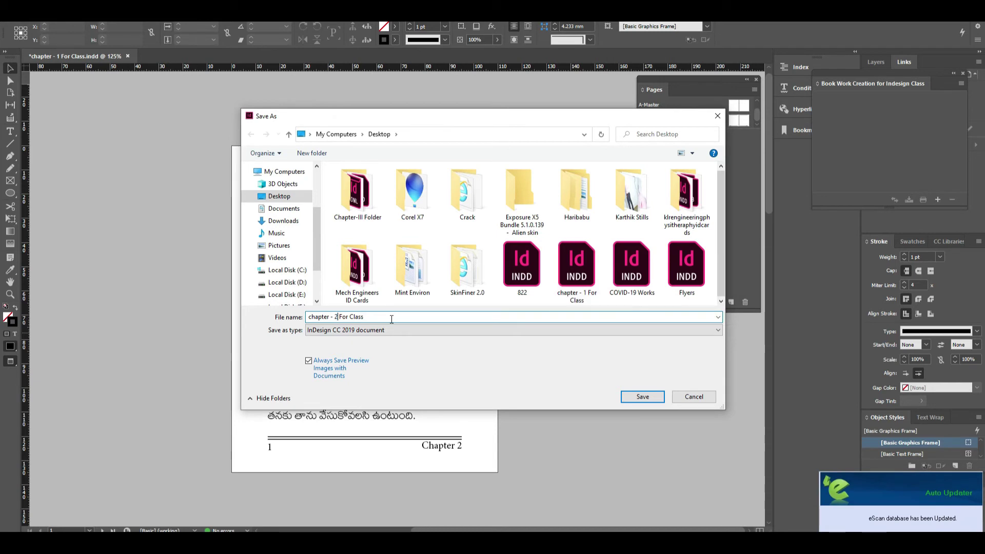
key("Return")
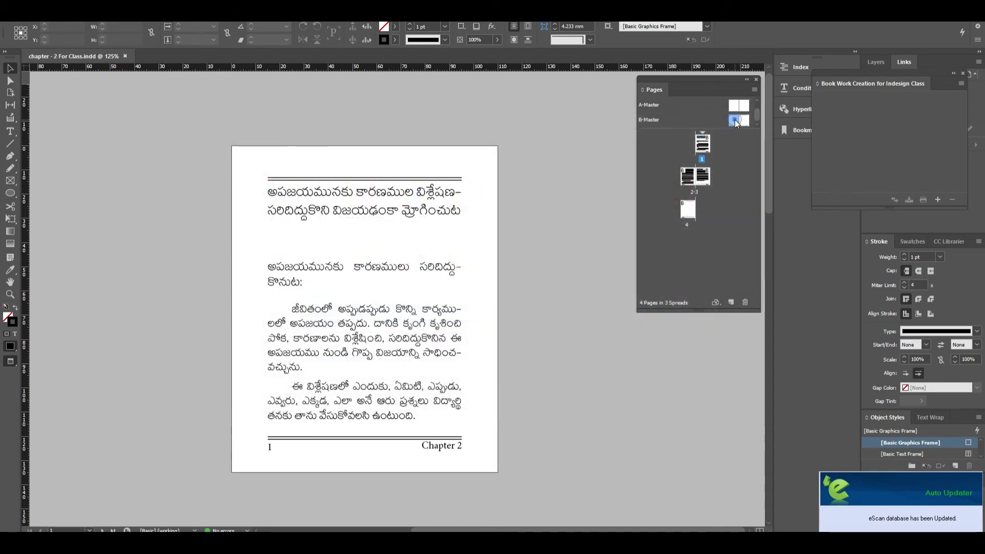
- Change the chapter number in both B-Master footers to 3
double_click(744, 120)
left_click(592, 374)
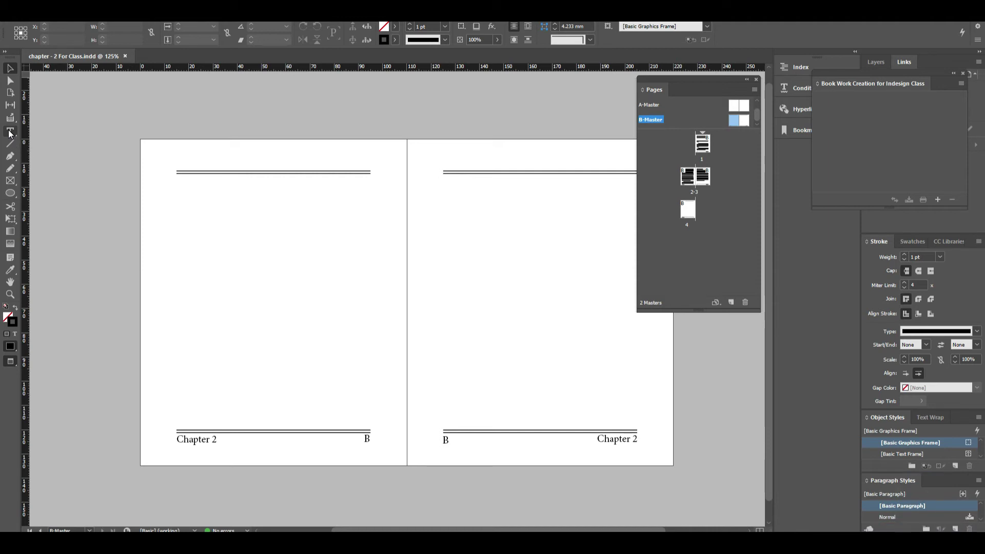
double_click(734, 122)
double_click(316, 486)
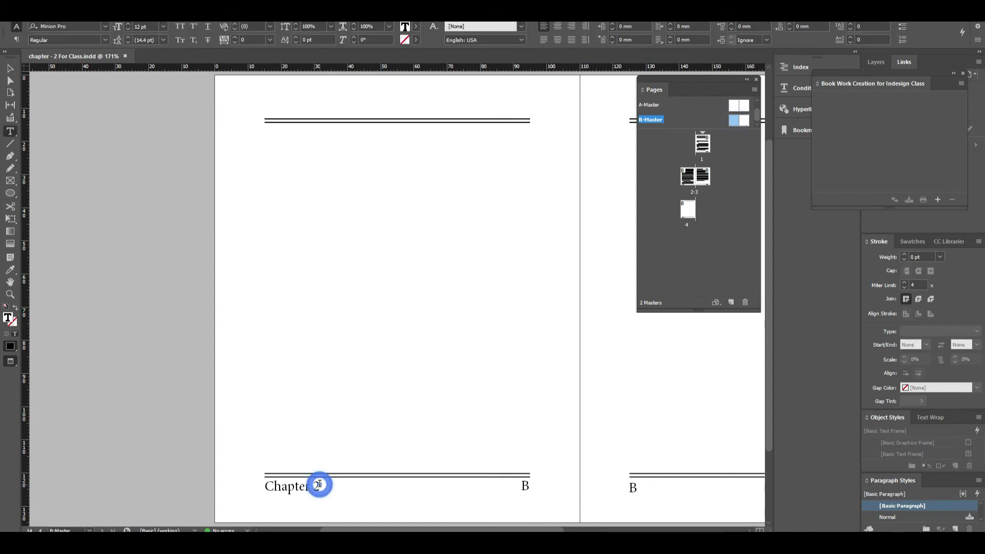
double_click(317, 486)
type("3")
left_click_drag(358, 531, 417, 531)
left_click(708, 484)
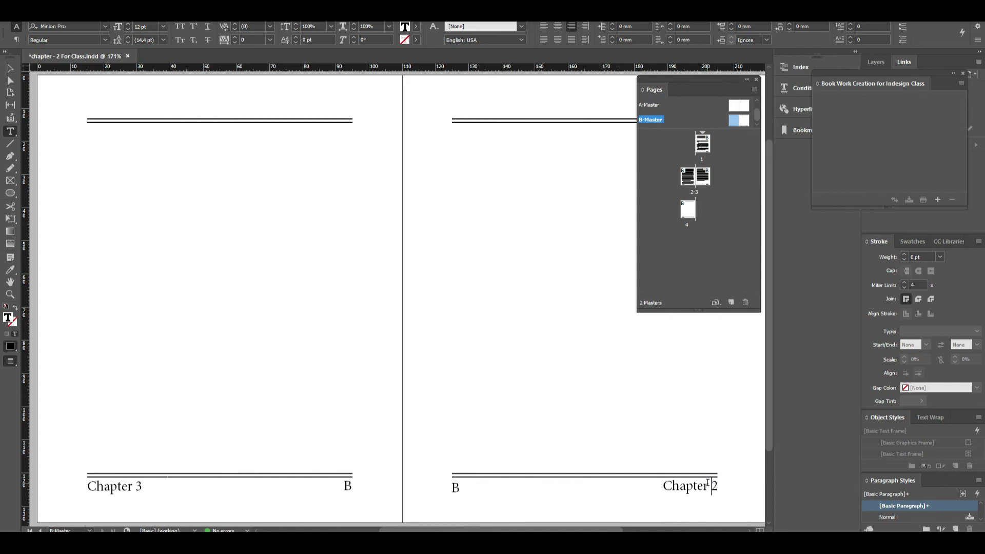
double_click(712, 485)
type("3")
left_click(10, 68)
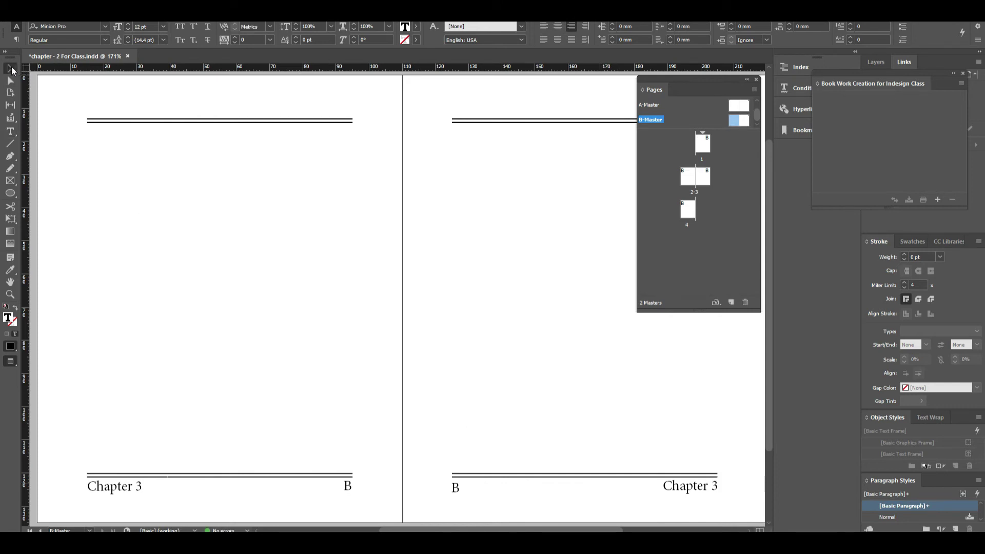
- Save as 'chapter - 3 For Class', view at actual size, and close the document
key("ctrl+shift+s")
scroll(518, 247, "down", 1)
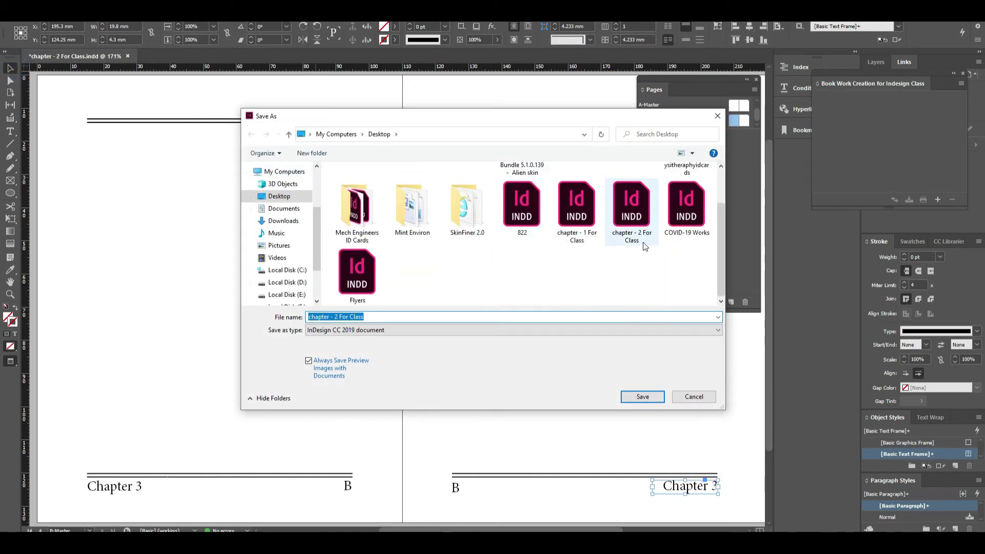
left_click(629, 226)
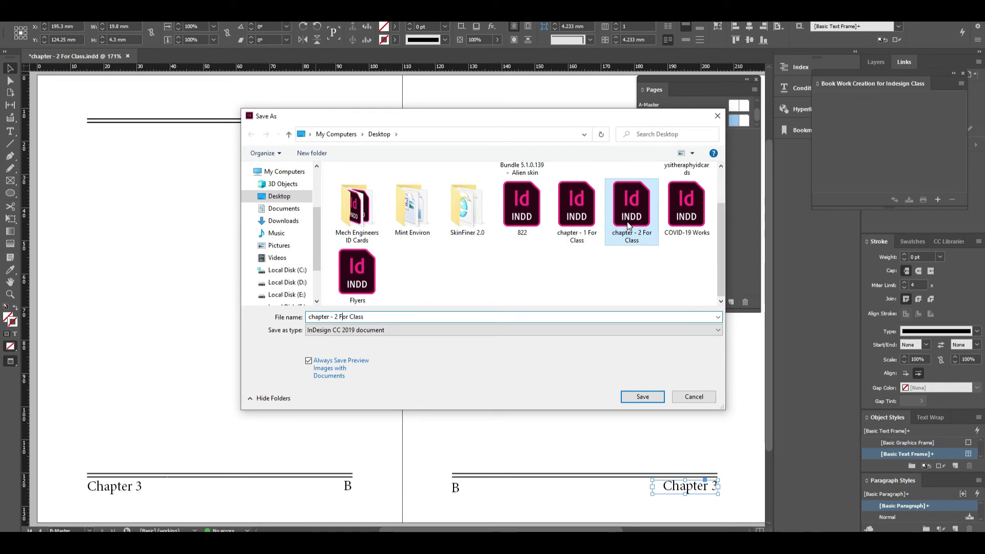
double_click(627, 224)
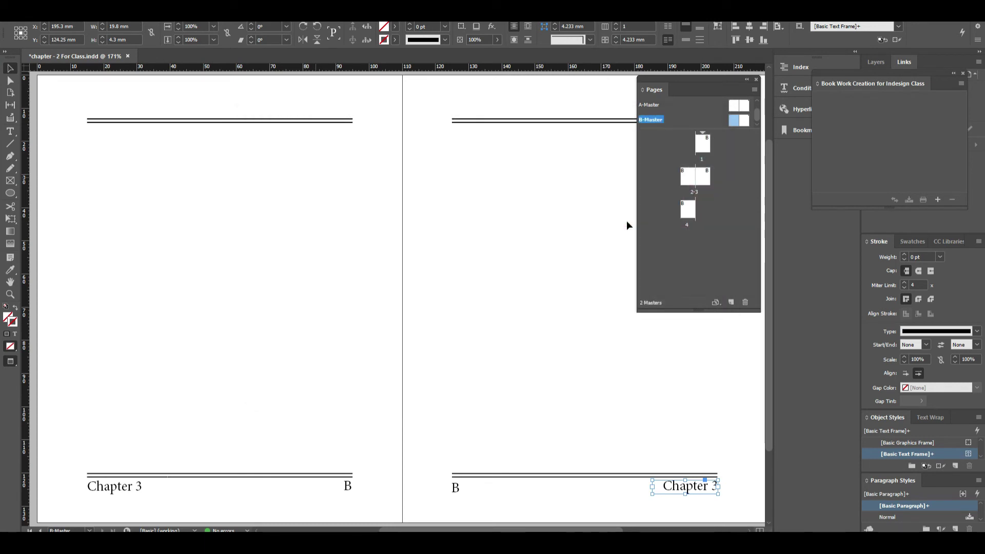
key("ctrl+1")
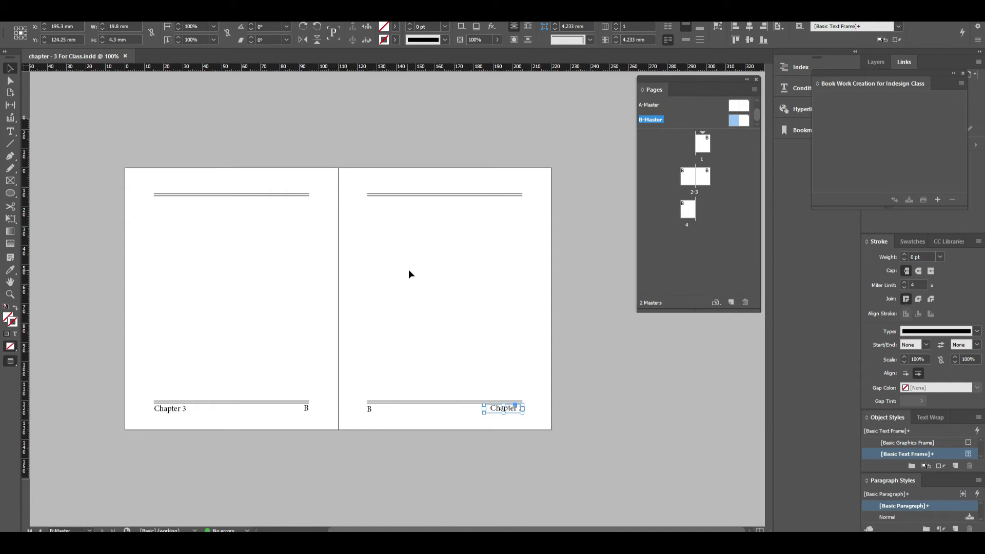
key("ctrl+w")
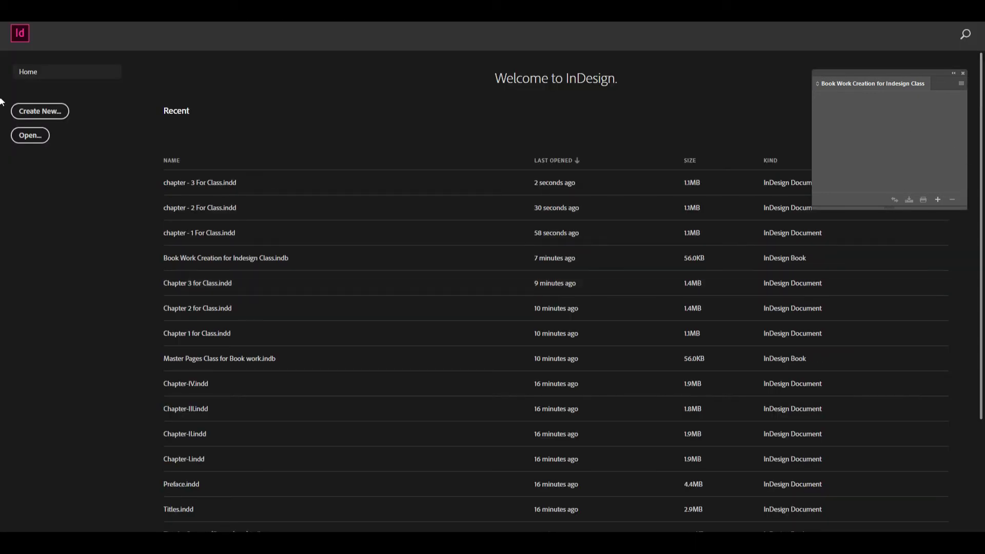
- Add chapter - 1, 2 and 3 For Class from the Desktop to the book
left_click(962, 84)
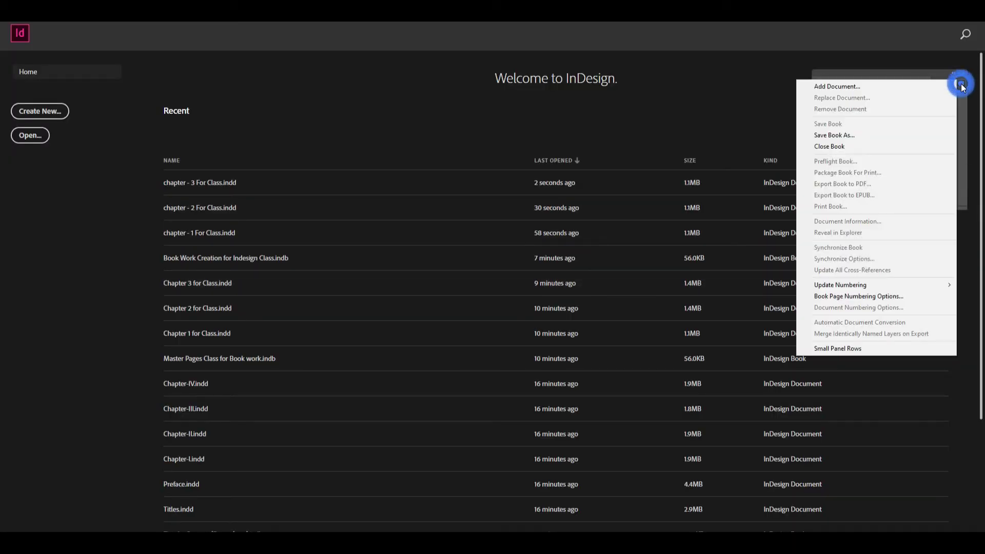
left_click(913, 86)
left_click(290, 196)
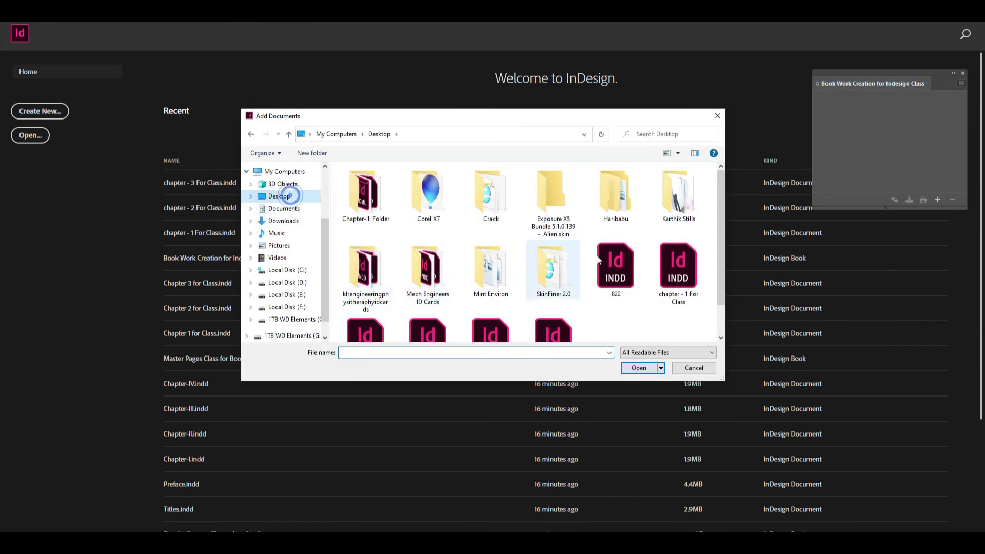
scroll(597, 258, "down", 1)
left_click(678, 230)
left_click(383, 308, "ctrl")
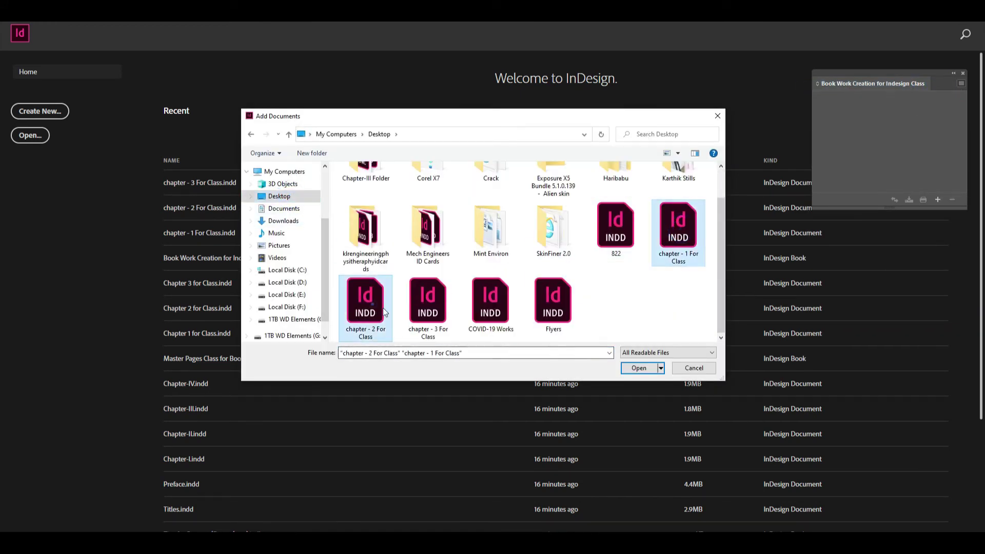
left_click(428, 303, "ctrl")
key("Return")
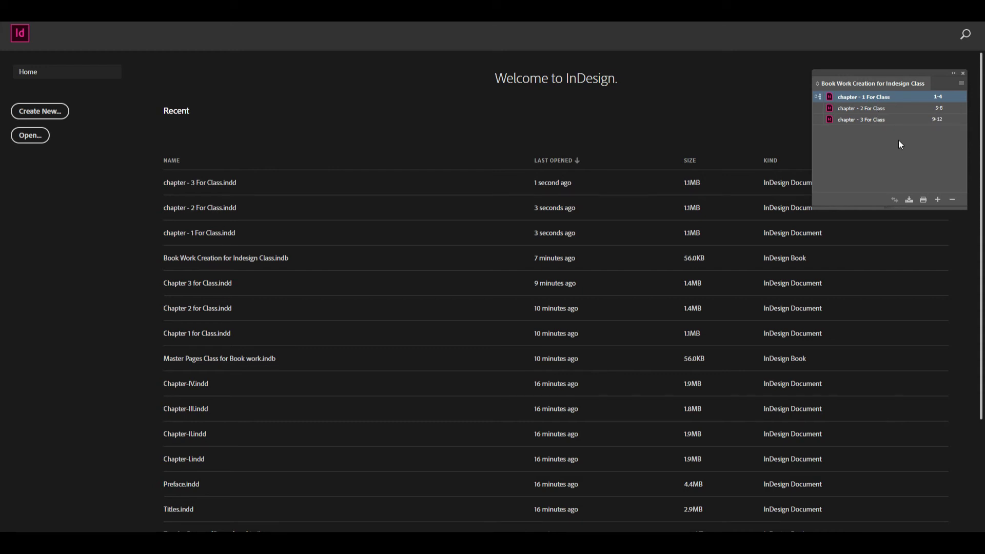
- Open chapters 1, 2 and 3 from the book and scroll through their footers and page numbers
double_click(879, 97)
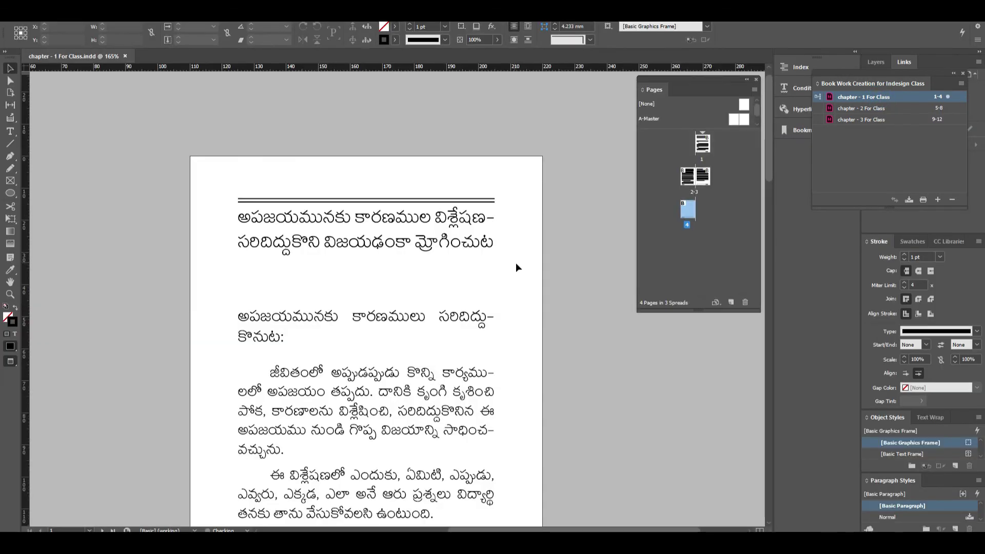
scroll(462, 246, "down", 10)
scroll(462, 263, "down", 10)
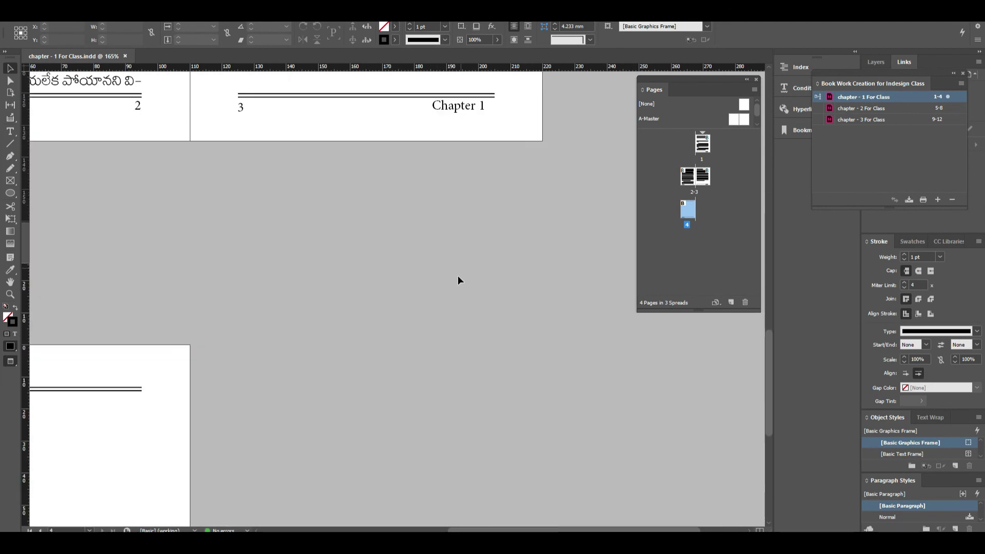
double_click(867, 108)
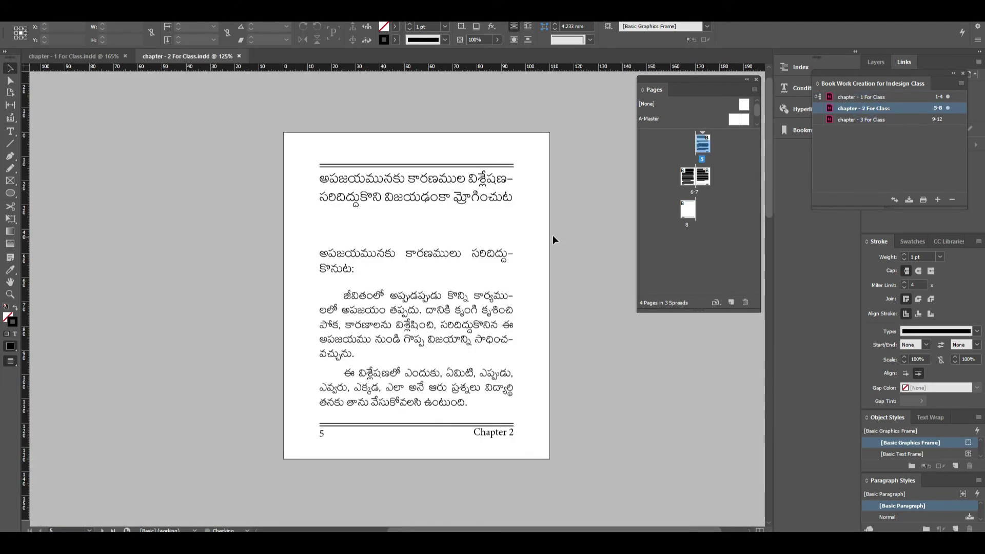
scroll(508, 236, "down", 15)
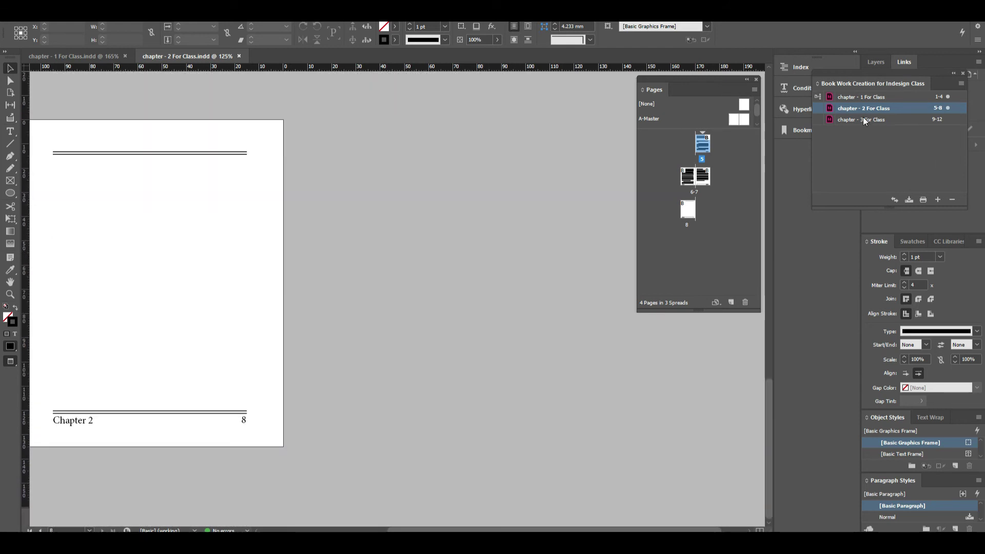
double_click(865, 120)
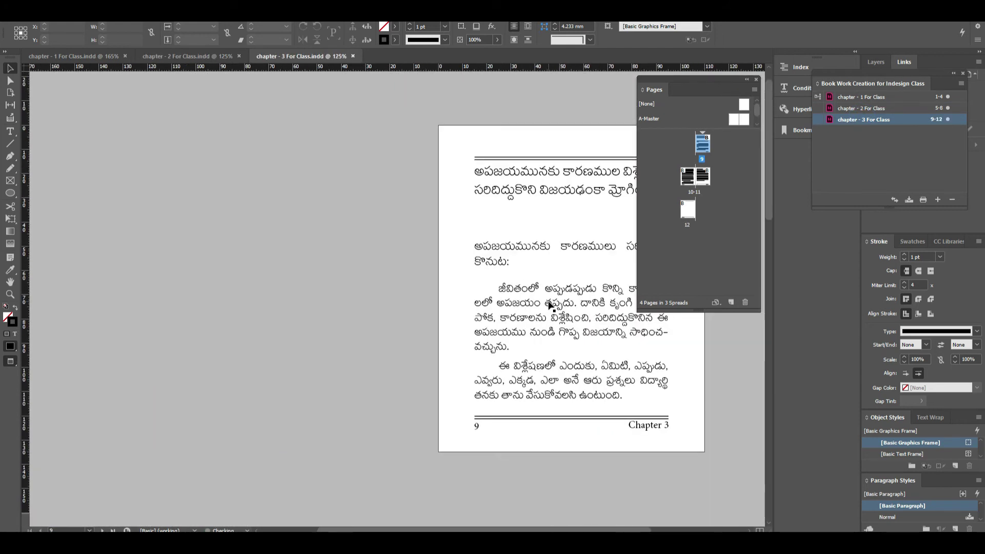
scroll(549, 304, "down", 12)
scroll(477, 314, "up", 6)
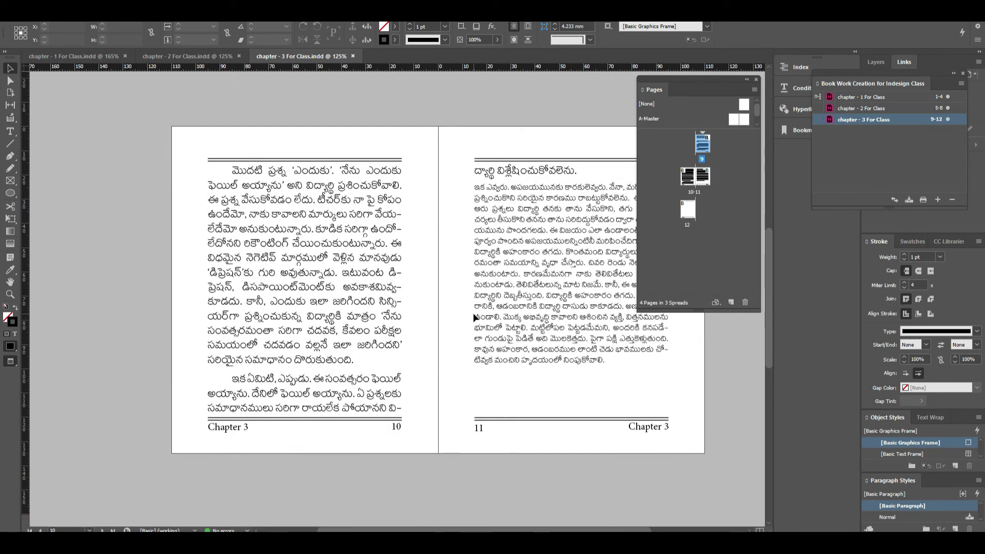
scroll(475, 317, "up", 5)
left_click(891, 99)
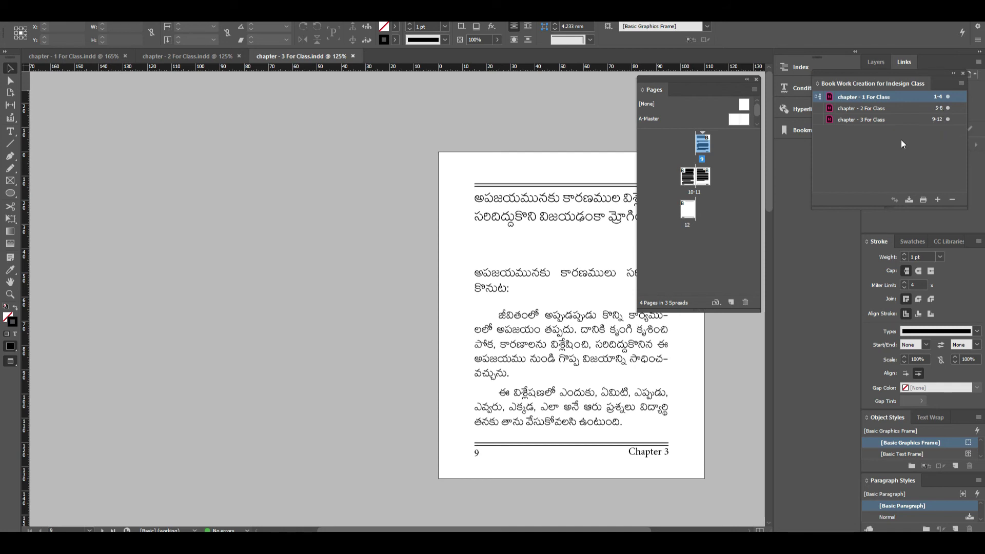
- Select all three chapters and export the book as one PDF
double_click(866, 118)
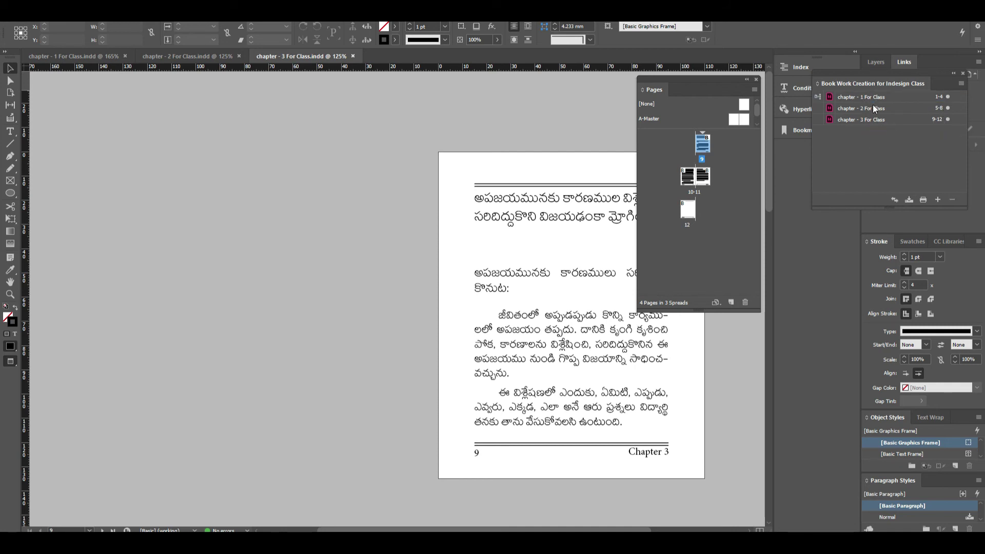
left_click(879, 98)
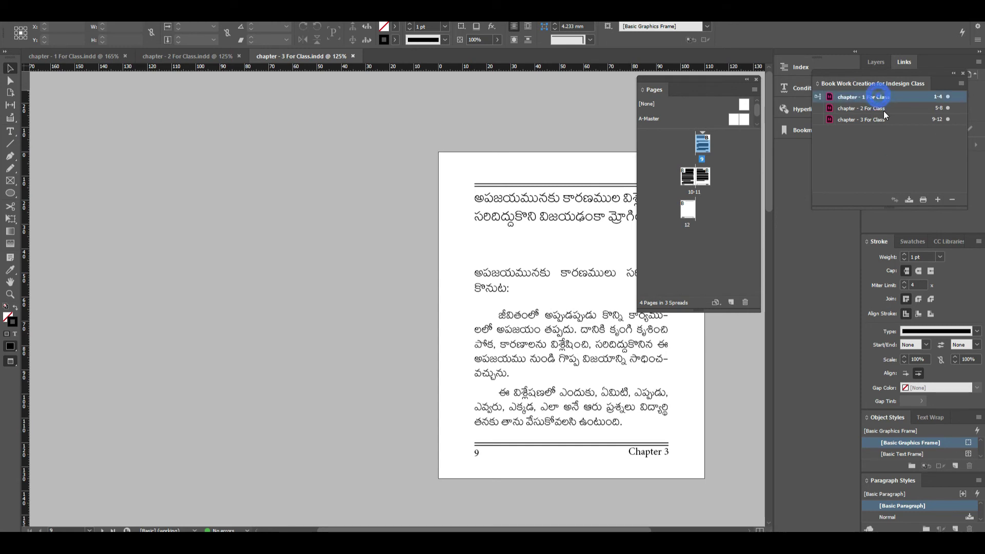
left_click(879, 109, "shift")
left_click(878, 120, "shift")
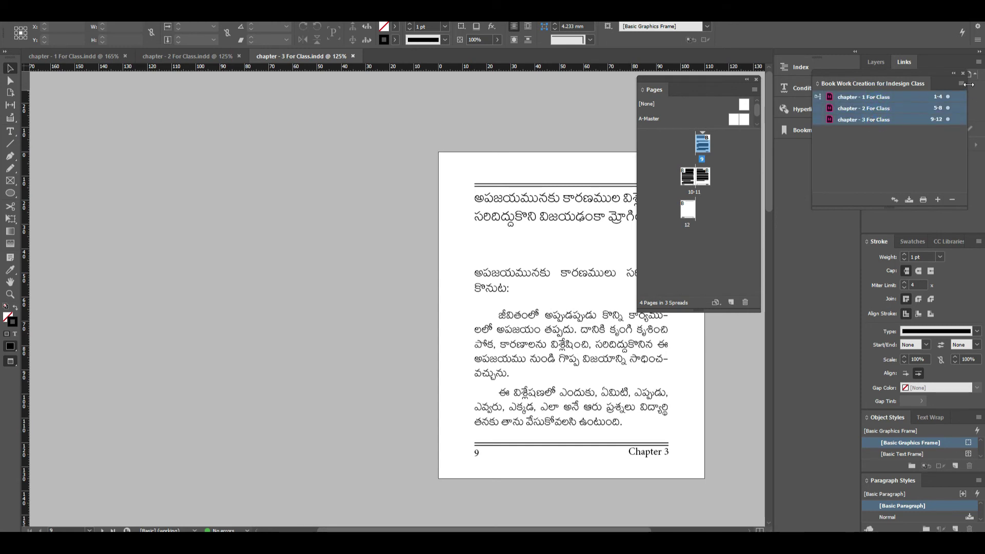
left_click(962, 87)
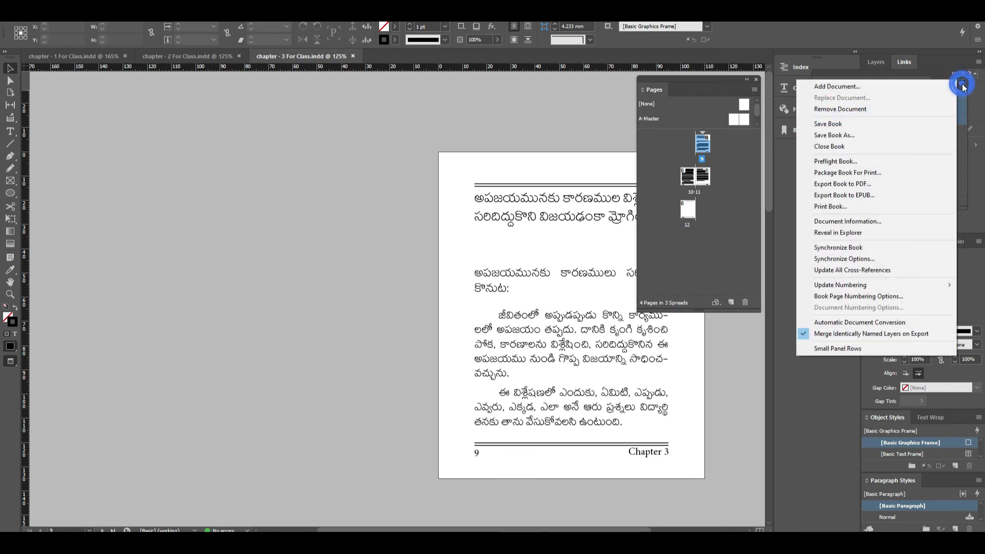
left_click(851, 189)
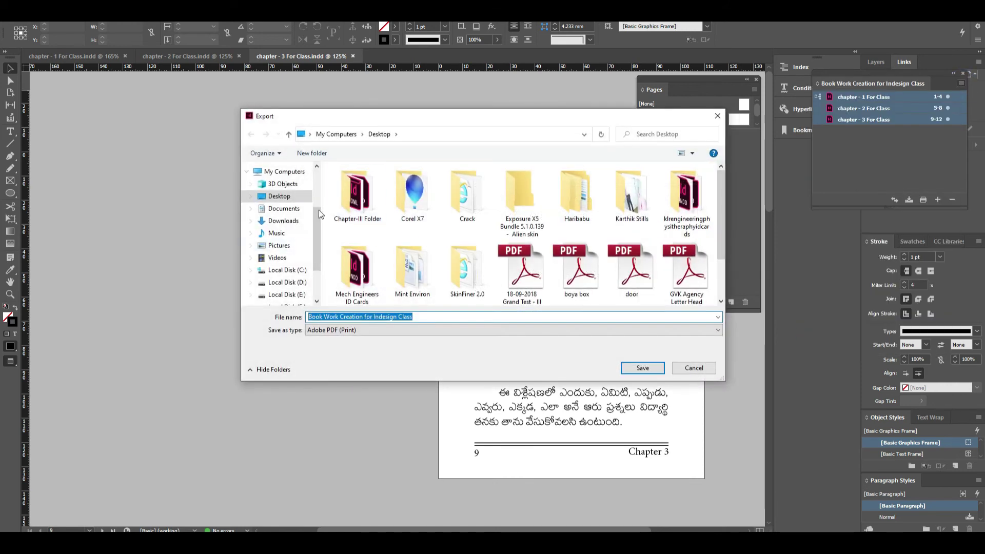
left_click(642, 367)
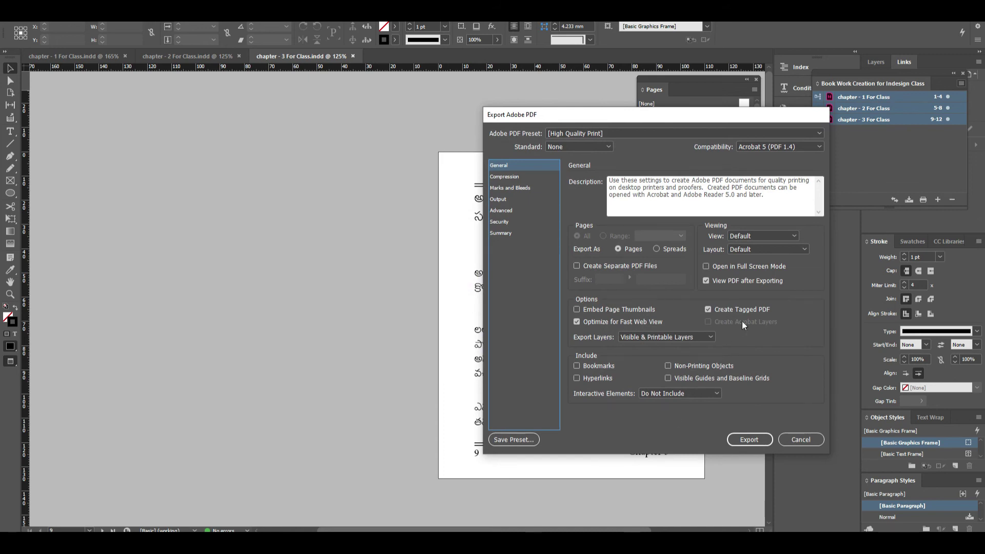
left_click(750, 440)
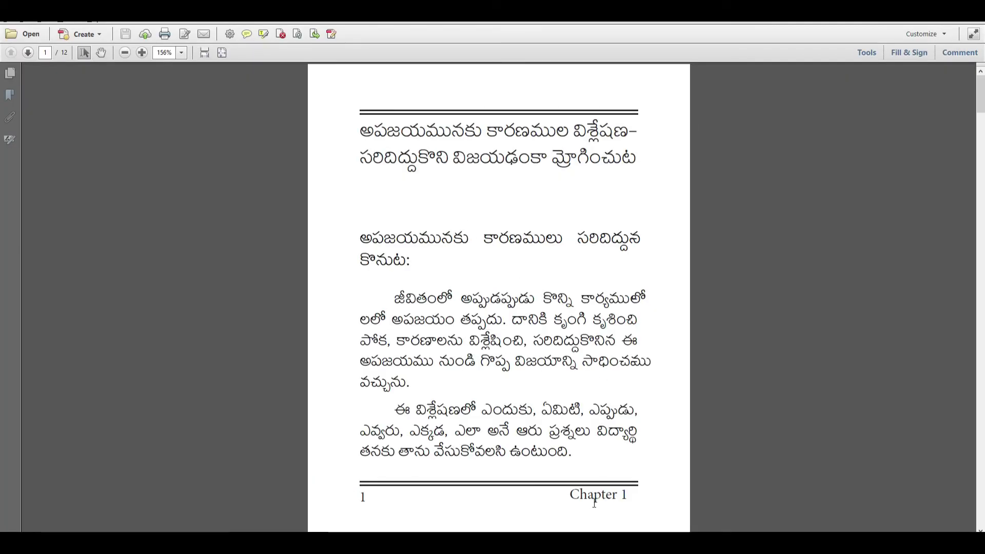
- Scroll the first PDF pages, then switch Acrobat to two-page side-by-side view
scroll(666, 387, "down", 5)
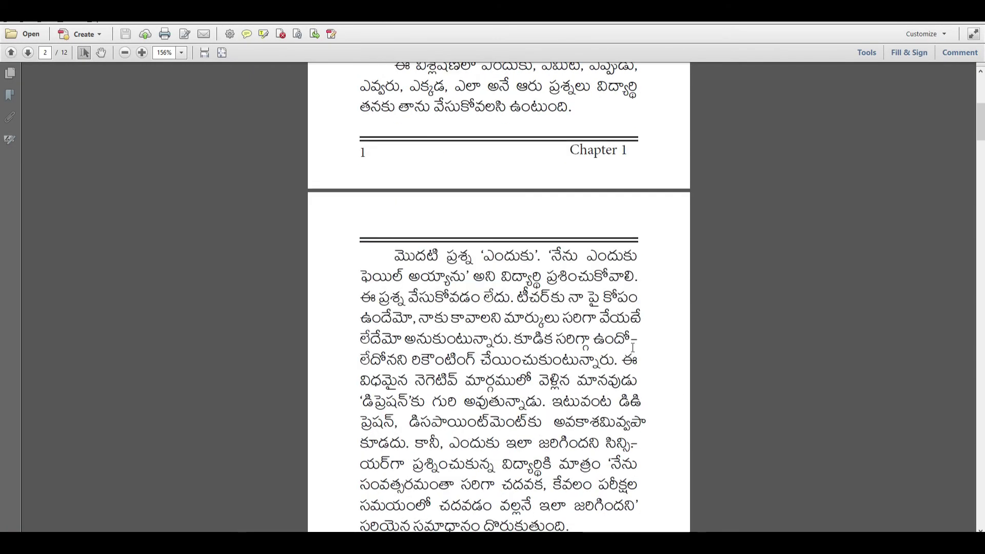
scroll(633, 347, "down", 4)
scroll(667, 335, "down", 10)
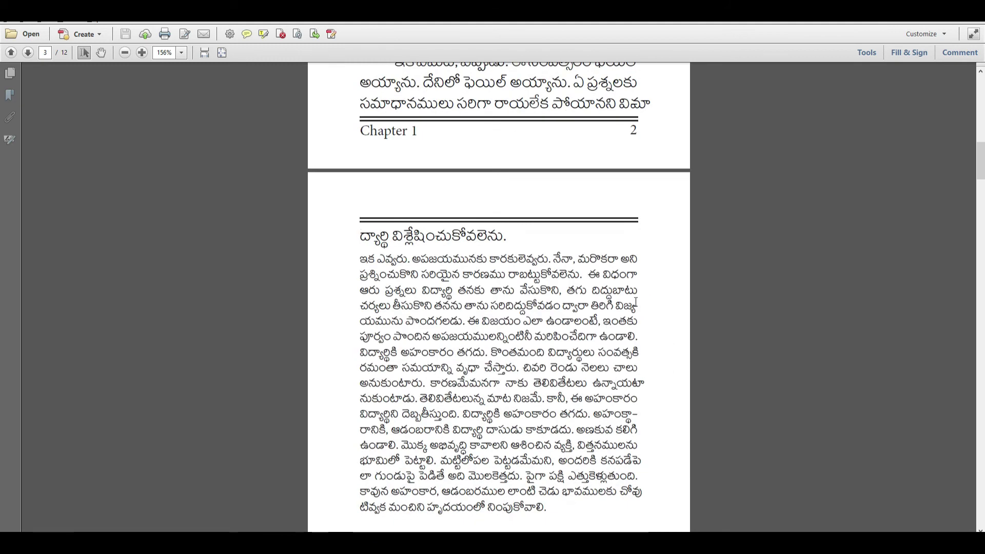
scroll(575, 294, "down", 8)
scroll(641, 307, "down", 3)
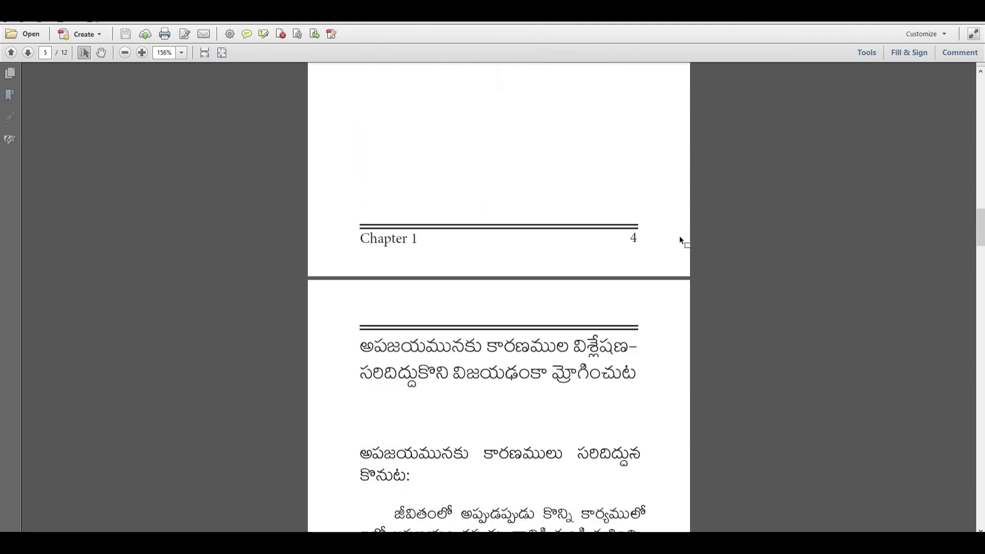
scroll(303, 209, "up", 5)
left_click(45, 21)
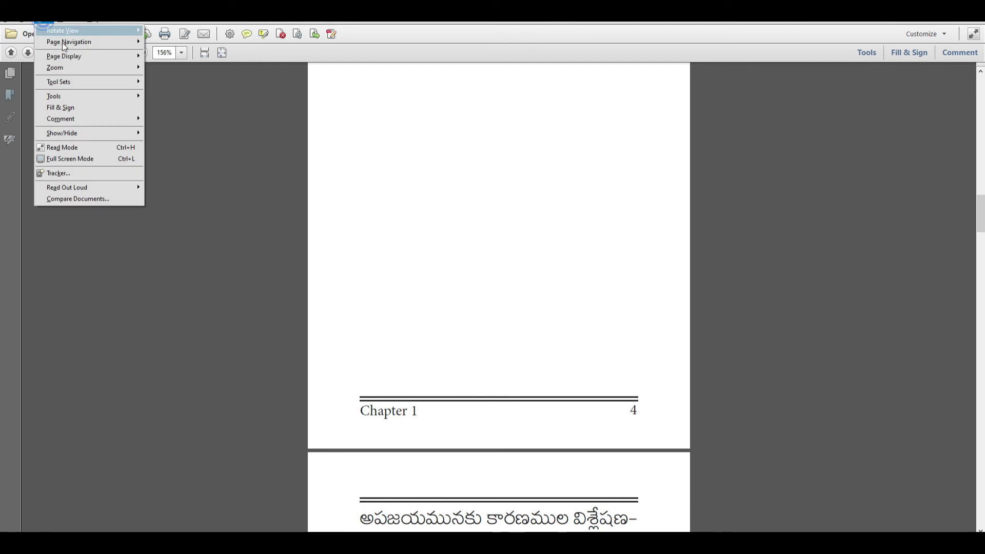
mouse_move(93, 57)
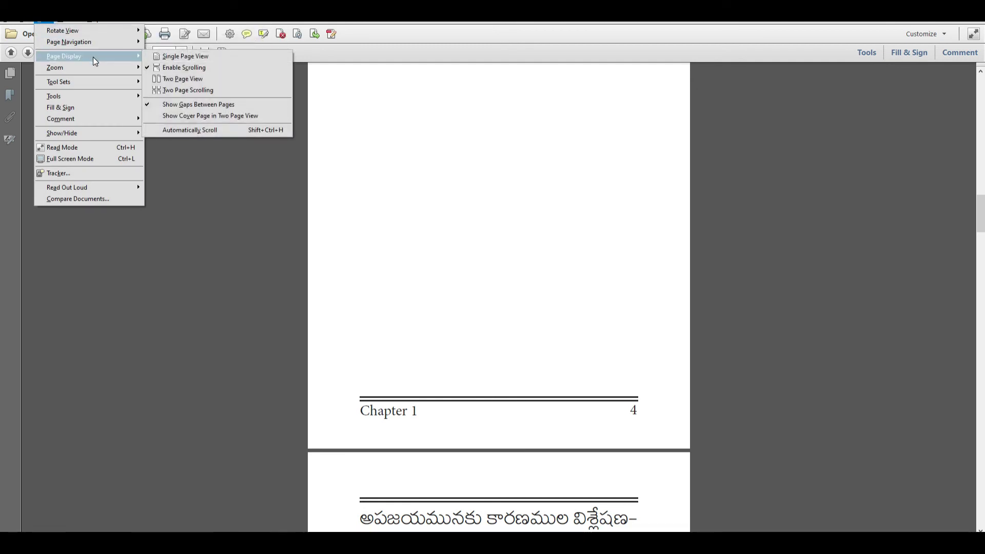
left_click(182, 77)
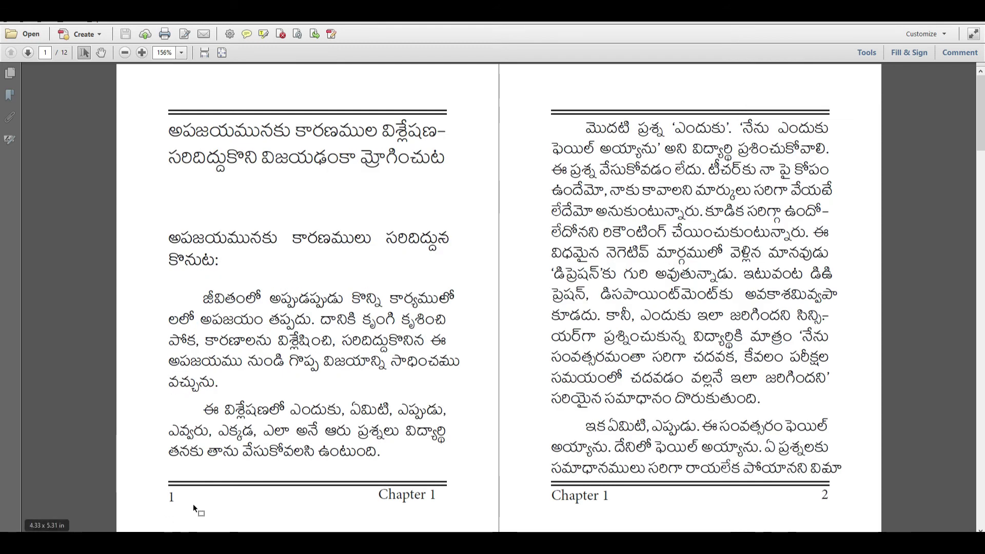
- Review each spread through pages 11–12, checking the Chapter 3 footers and page numbers
scroll(723, 510, "down", 3)
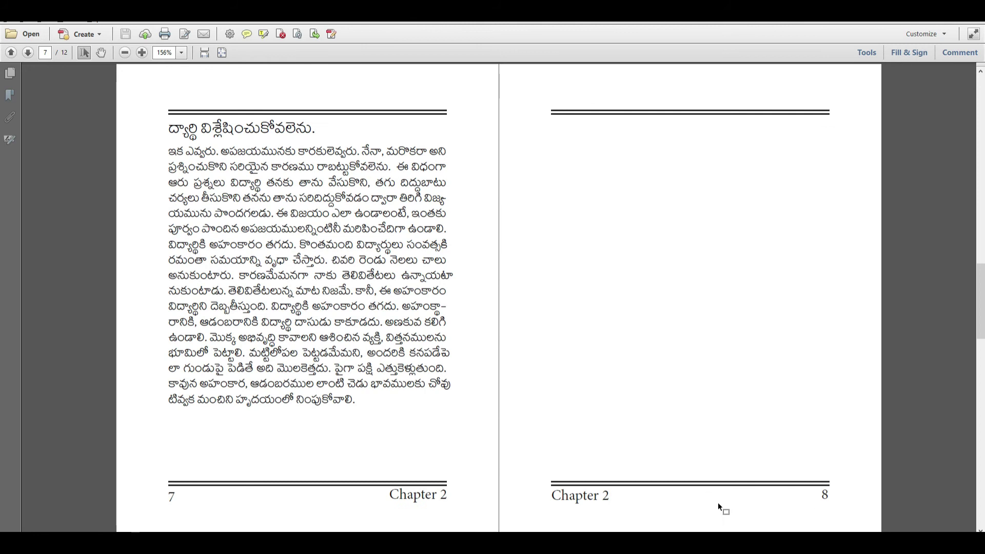
scroll(793, 509, "up", 3)
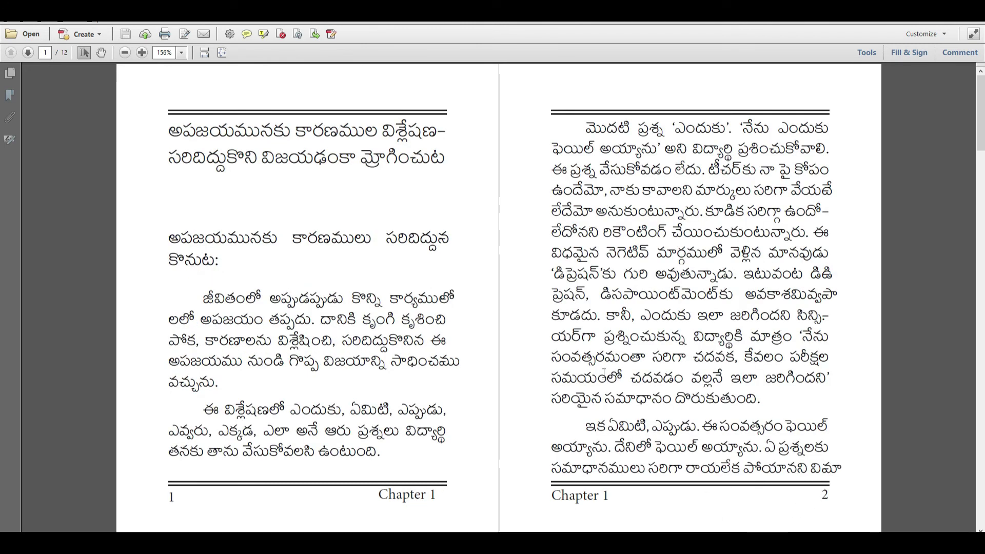
scroll(604, 373, "down", 1)
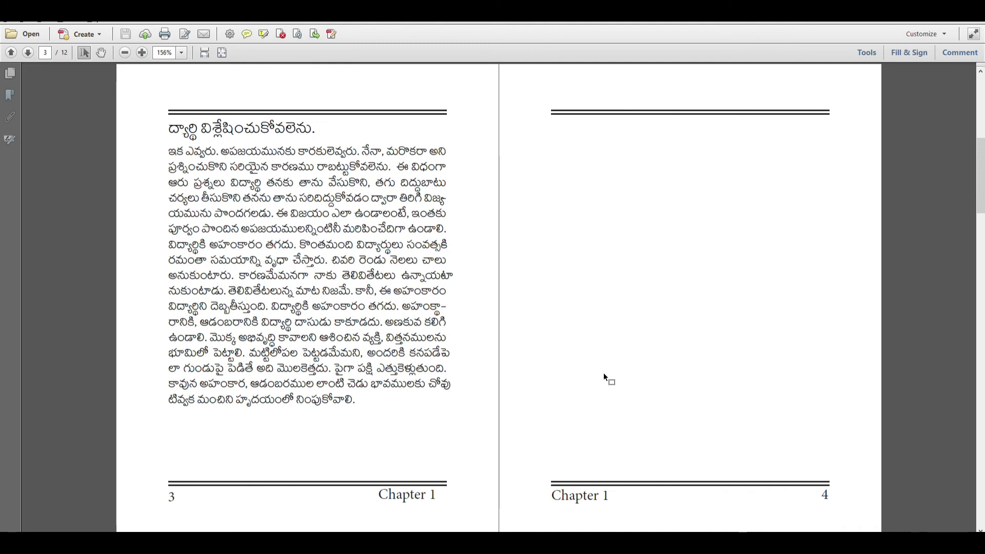
scroll(603, 372, "down", 1)
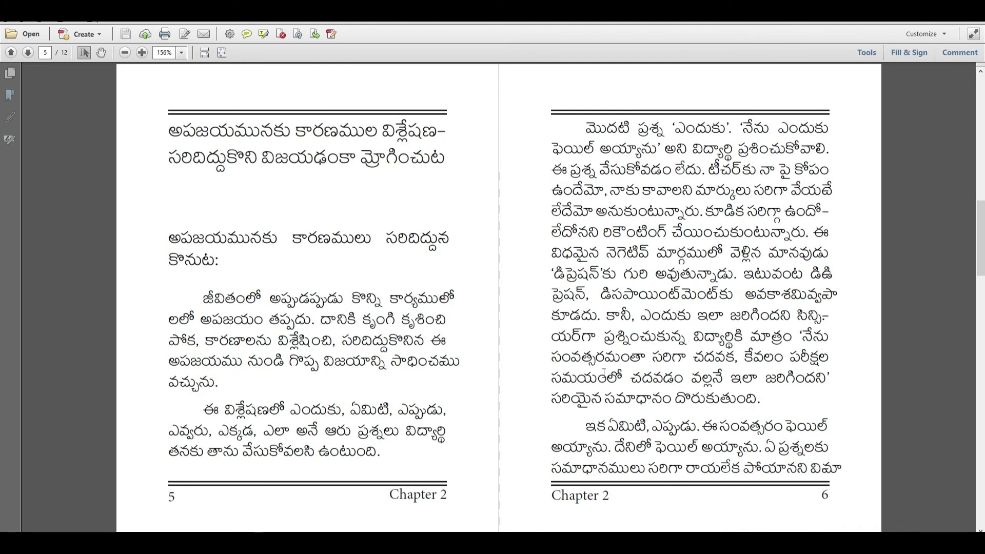
scroll(604, 373, "down", 1)
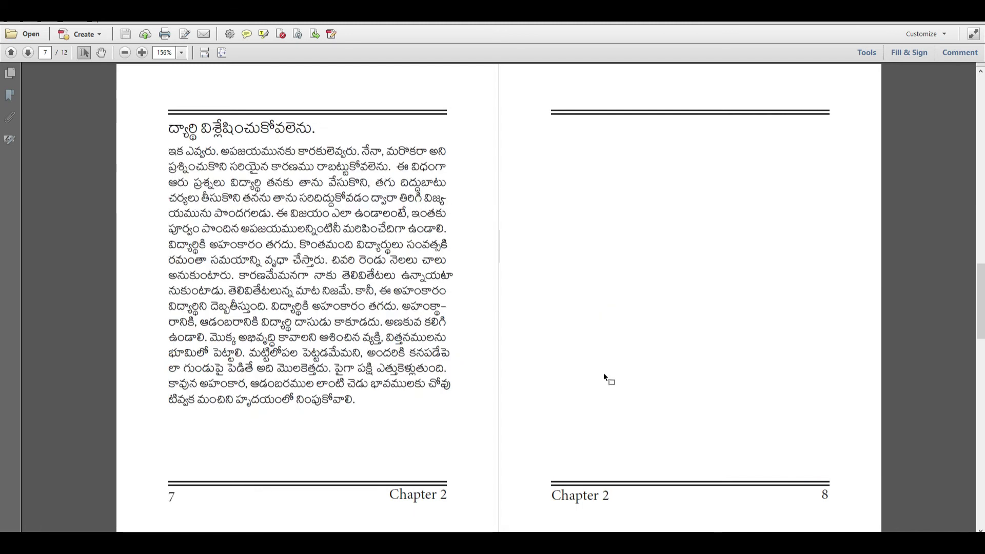
scroll(603, 372, "down", 1)
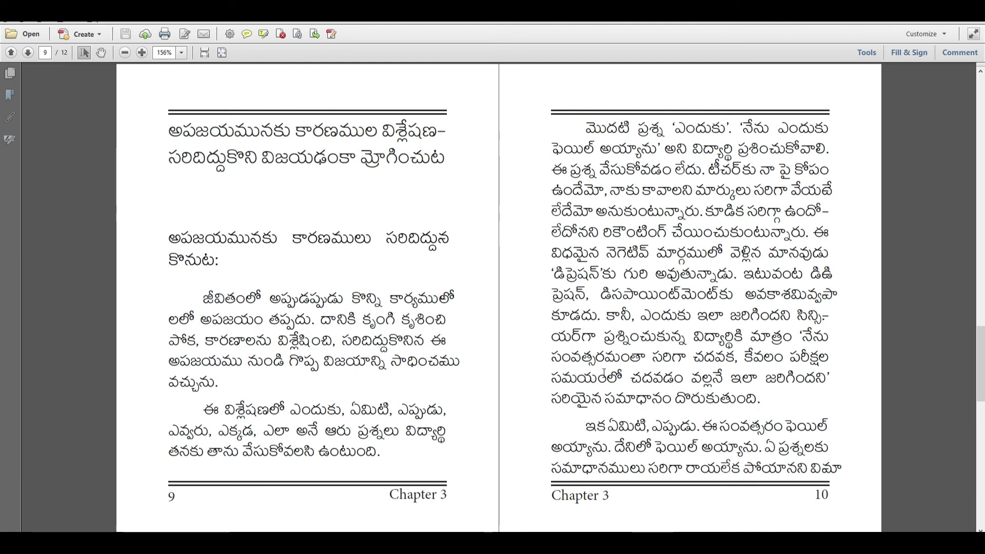
scroll(604, 373, "down", 1)
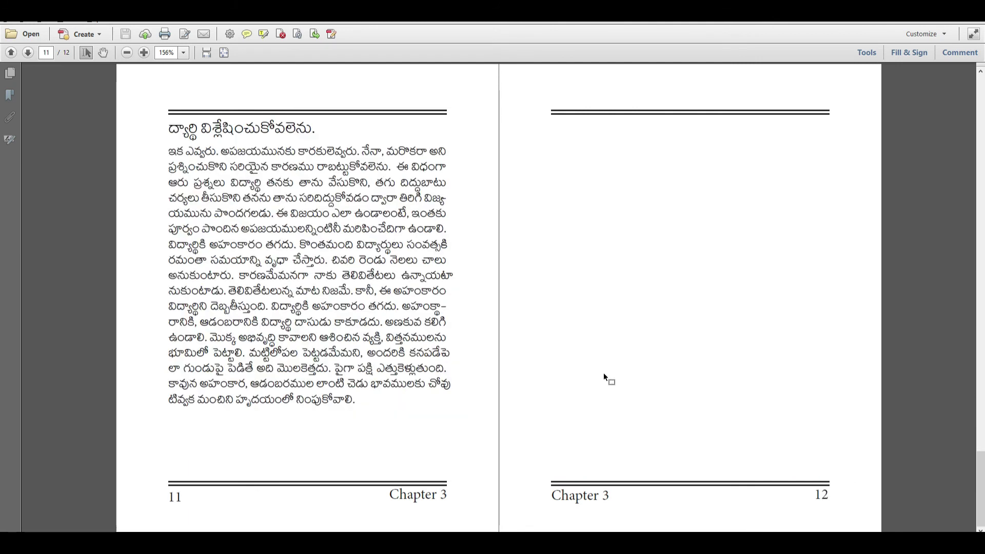
scroll(603, 372, "down", 1)
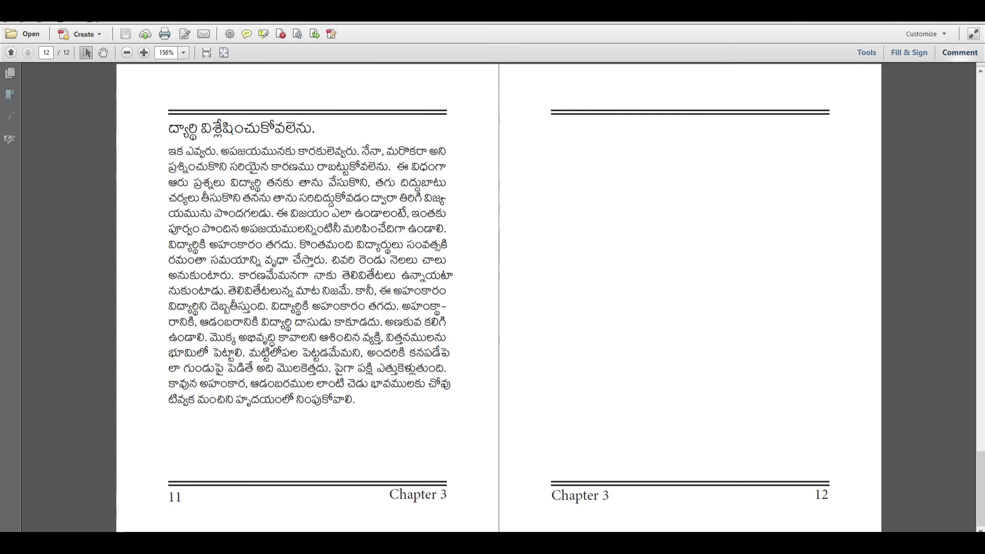
key("alt+Tab")
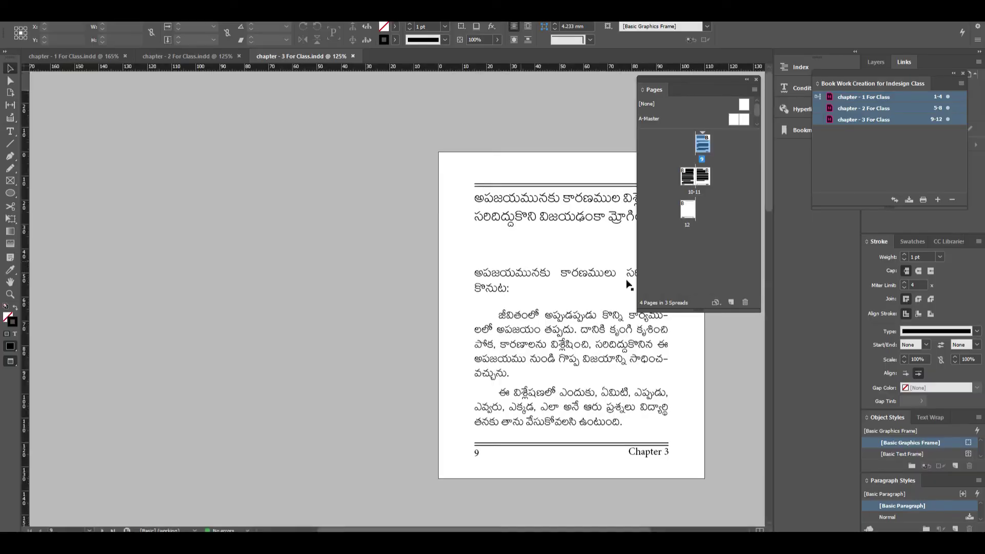
double_click(733, 121)
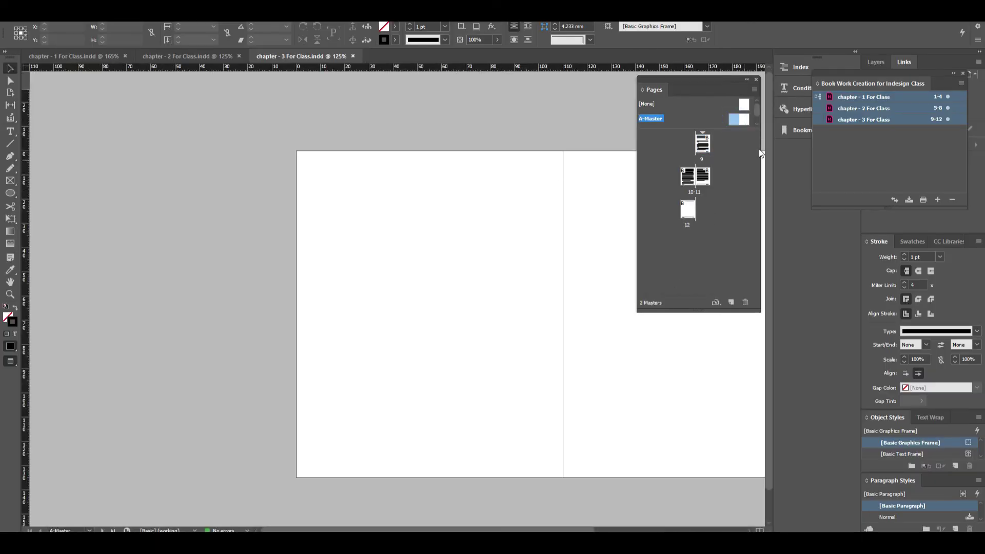
scroll(759, 153, "down", 1)
double_click(738, 120)
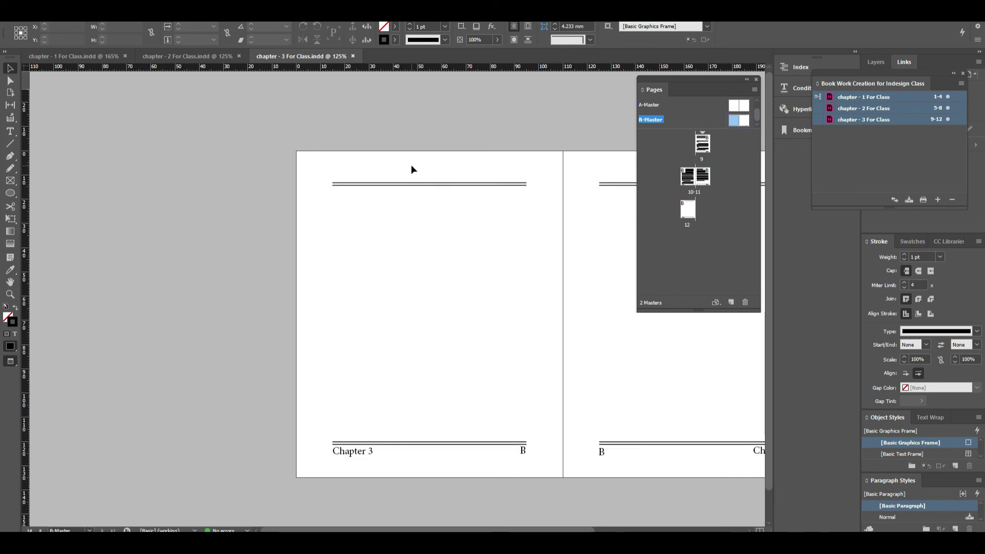
scroll(557, 190, "right", 5)
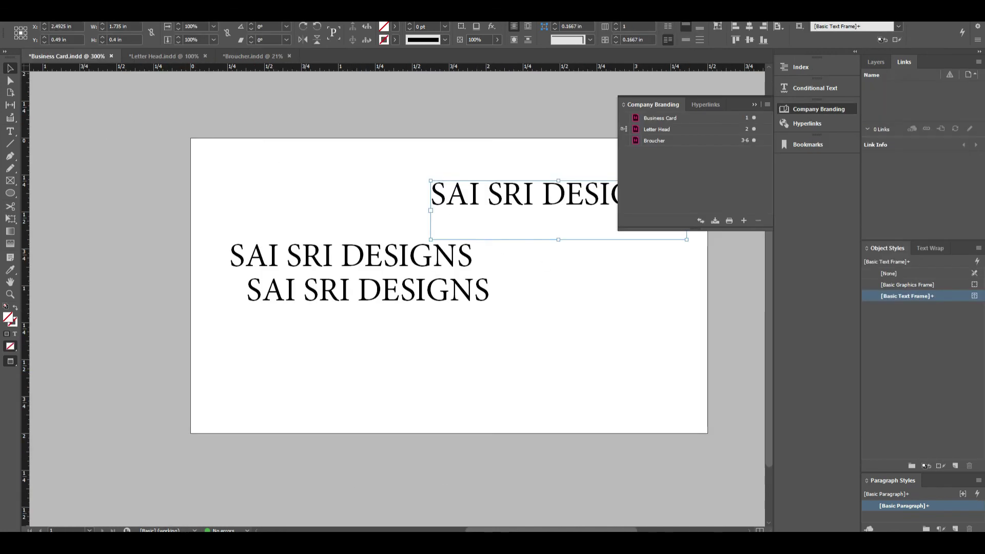
mouse_move(285, 497)
left_click(219, 494)
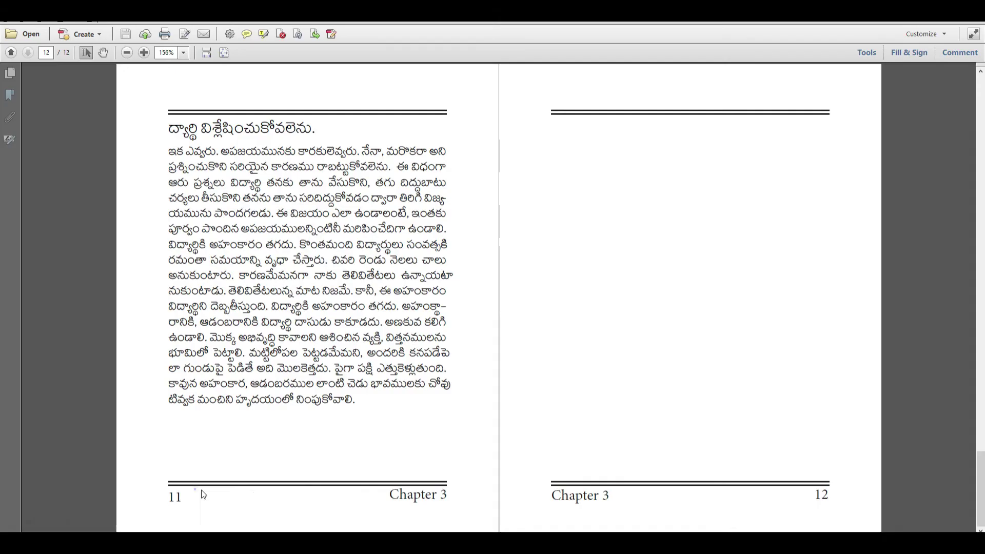
- Show the Tips for Success PDF in Two Page View with Show Cover Page on
left_click(192, 497)
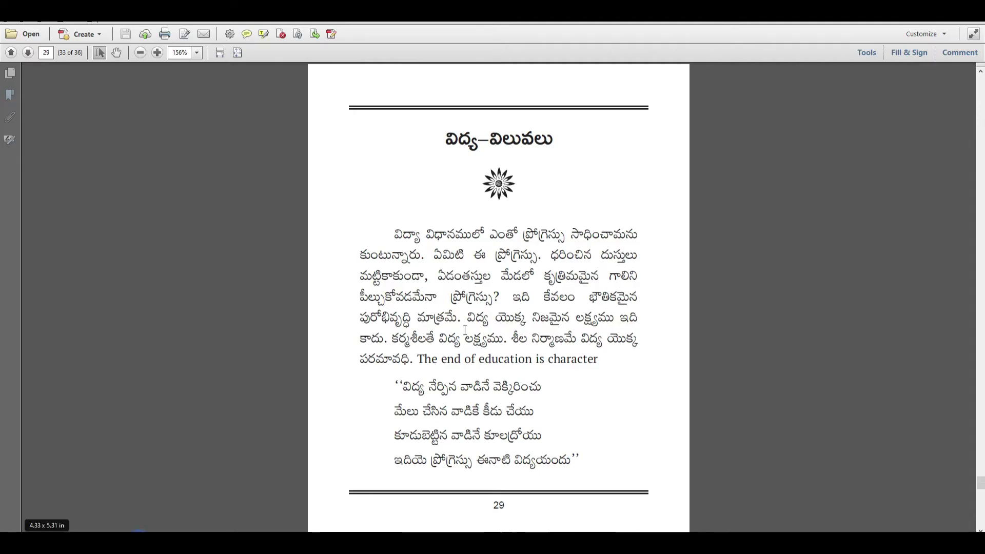
scroll(454, 356, "up", 8)
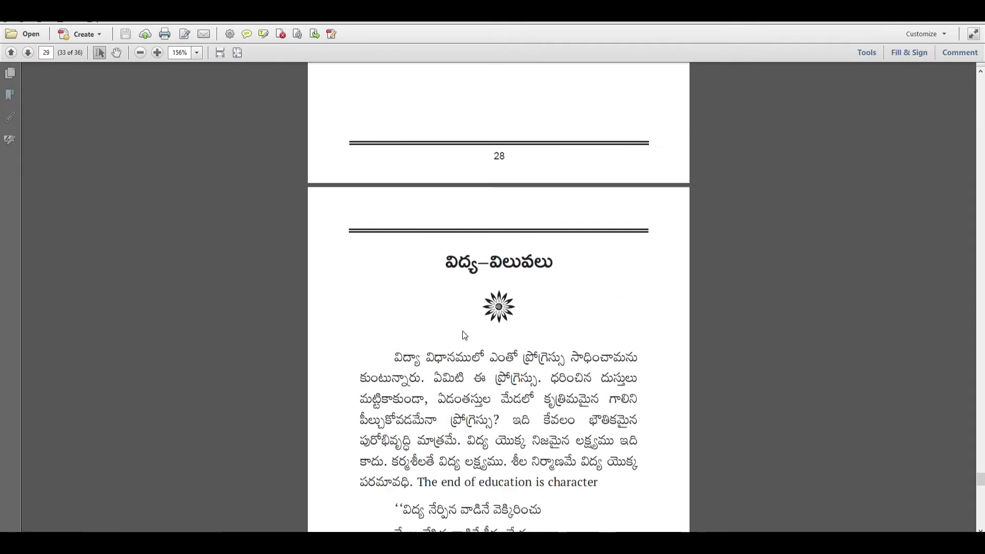
left_click(44, 22)
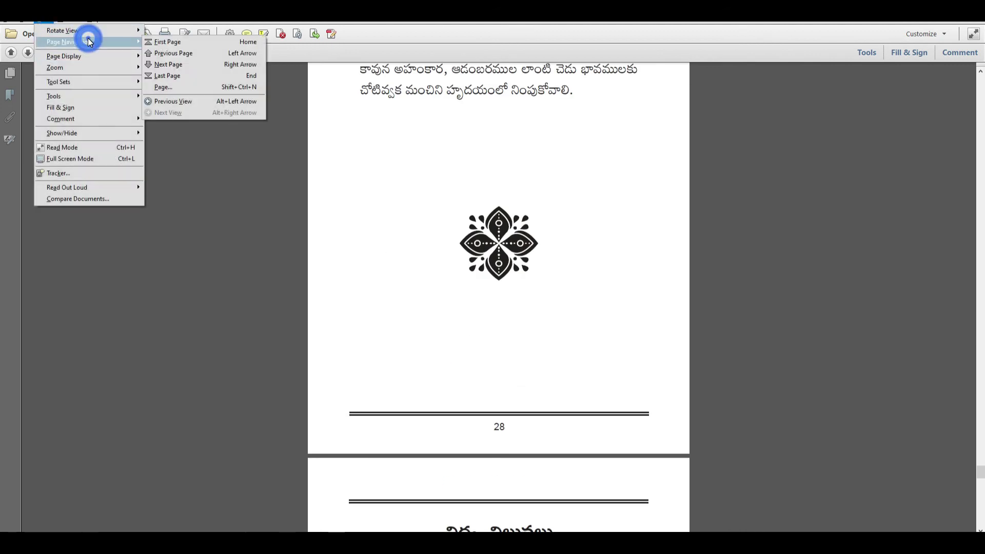
mouse_move(88, 54)
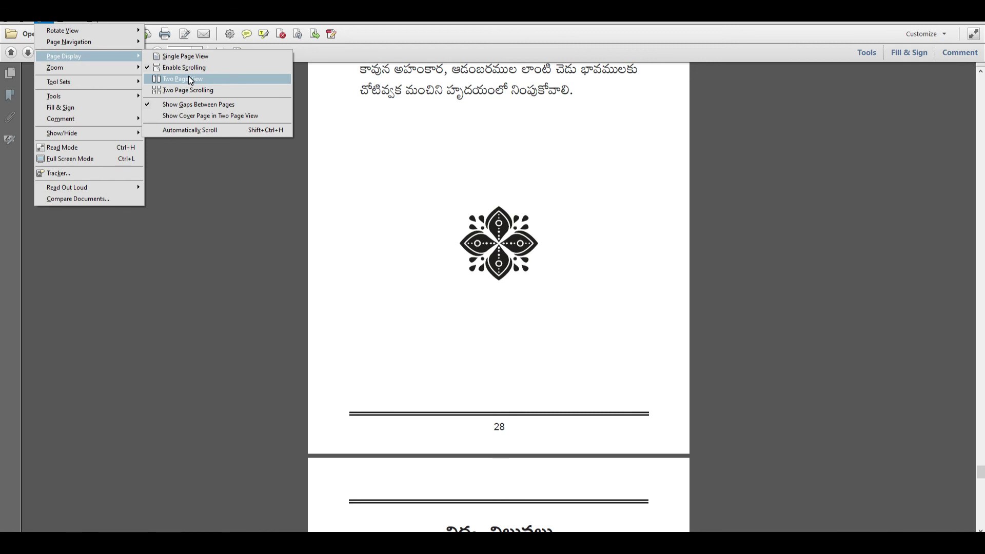
left_click(210, 115)
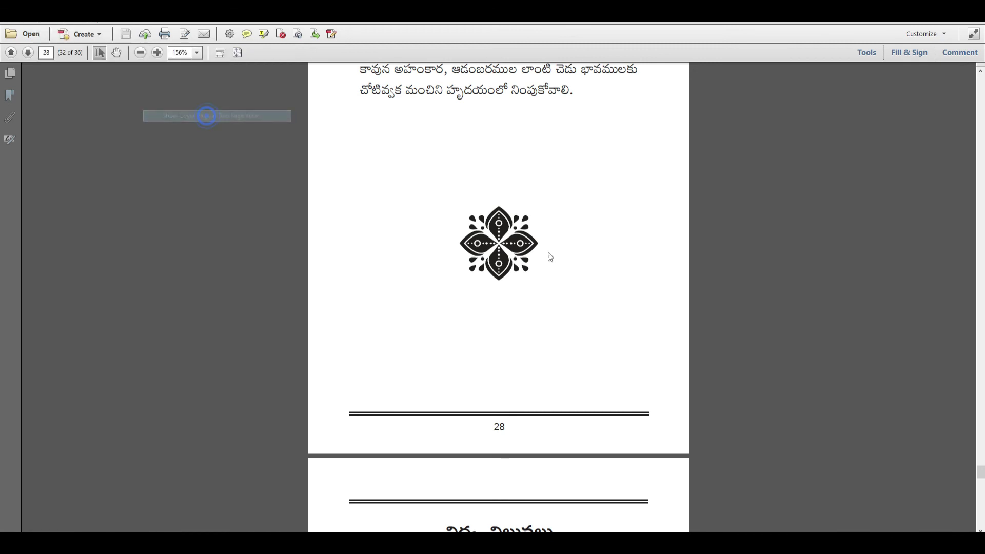
left_click(44, 21)
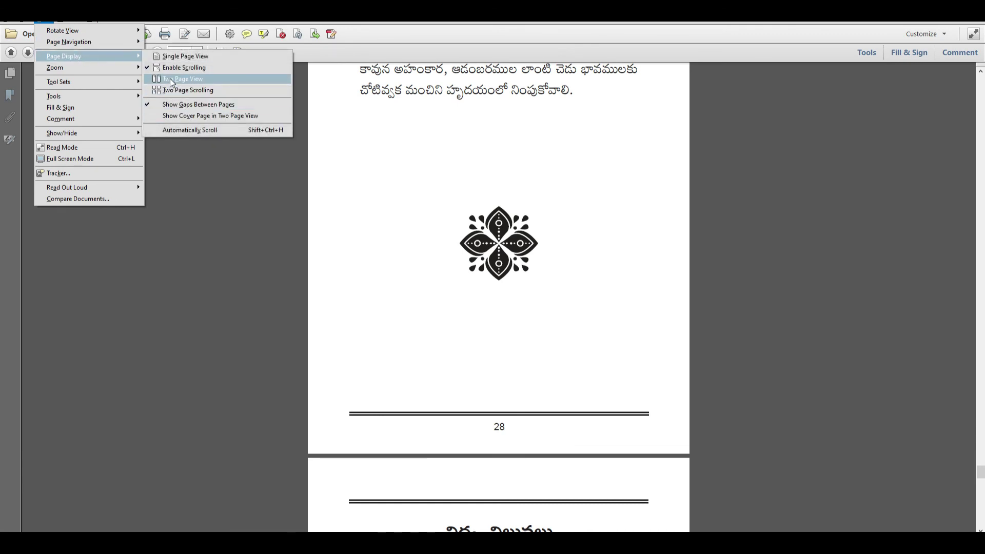
left_click(171, 82)
left_click(44, 21)
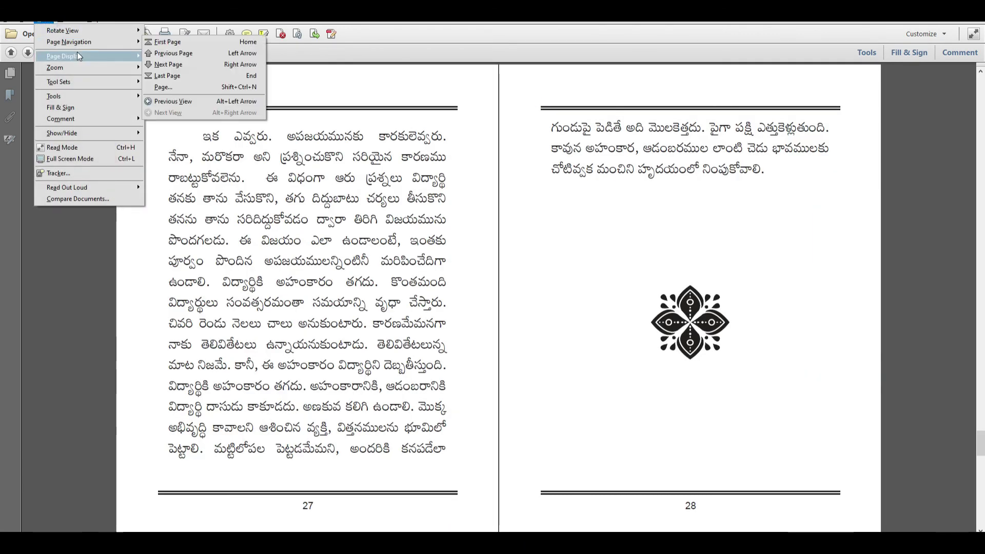
mouse_move(80, 57)
left_click(195, 129)
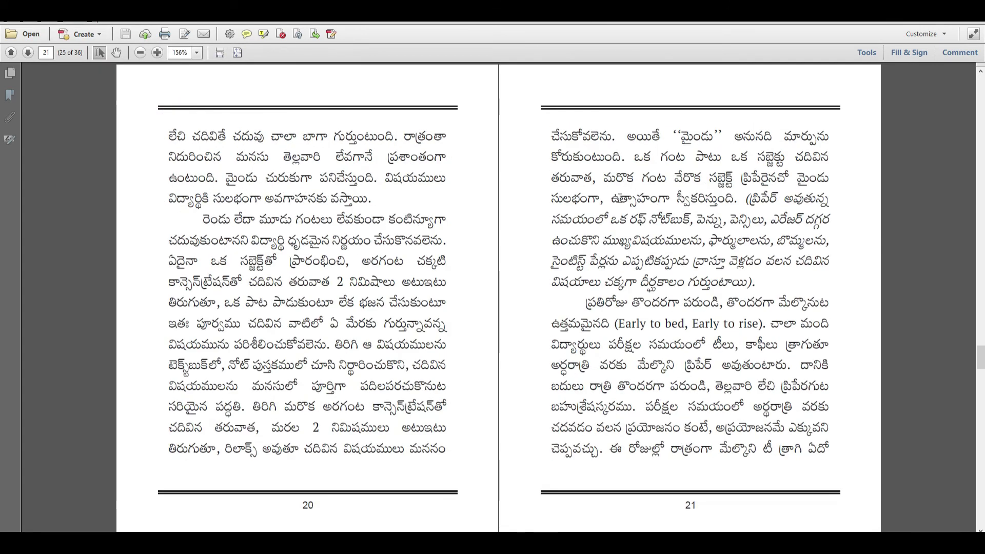
- Page through the 36-page PDF's spreads from the cover to the last page
key("Home")
key("Page_Down")
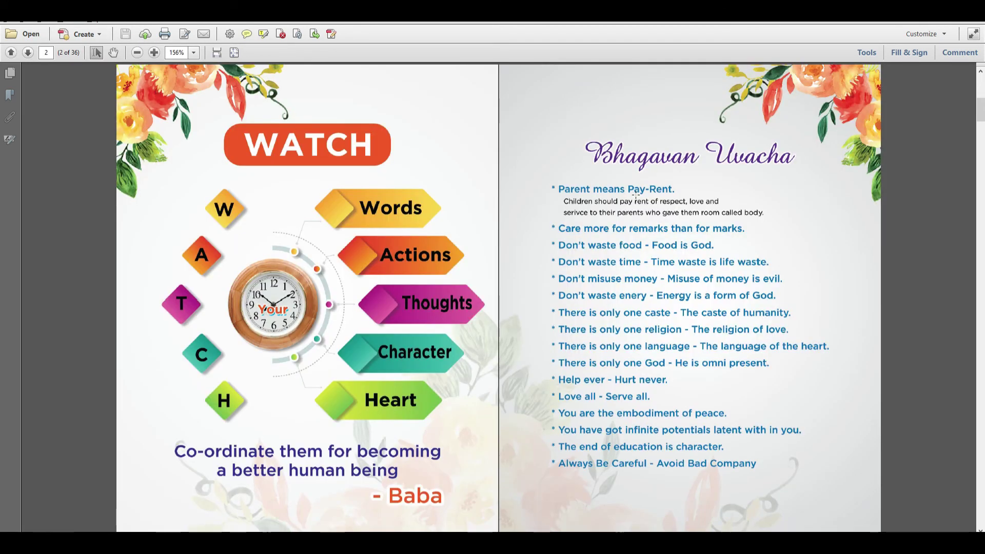
key("Page_Down")
key("Page_Down")
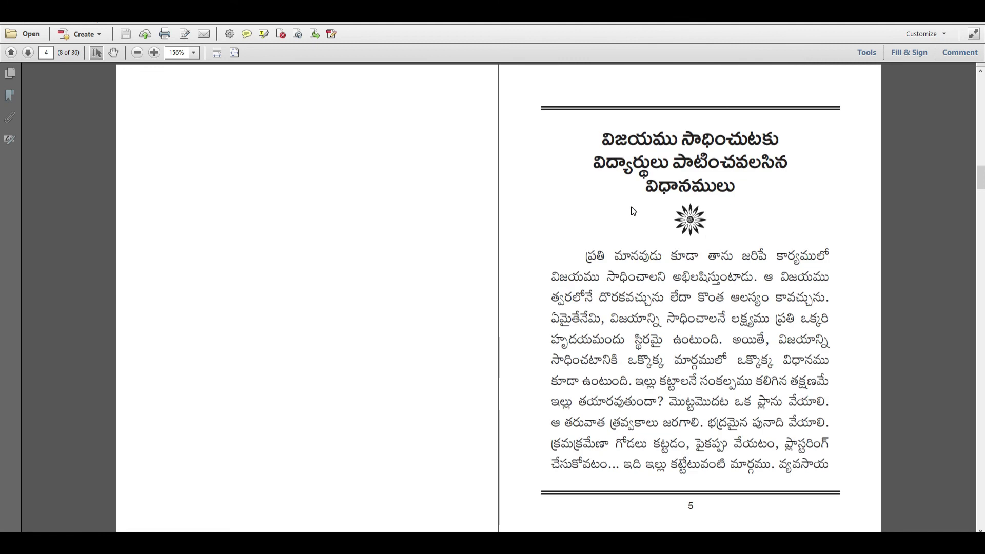
key("Page_Down")
key("Page_Down")
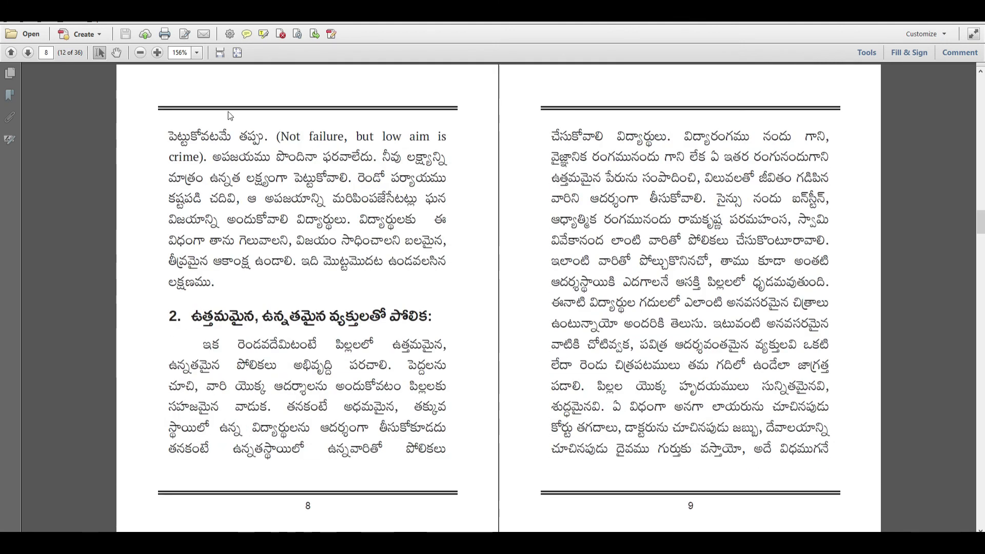
key("Page_Down")
key("Page_Down")
key("Page_Down")
key("Page_Down")
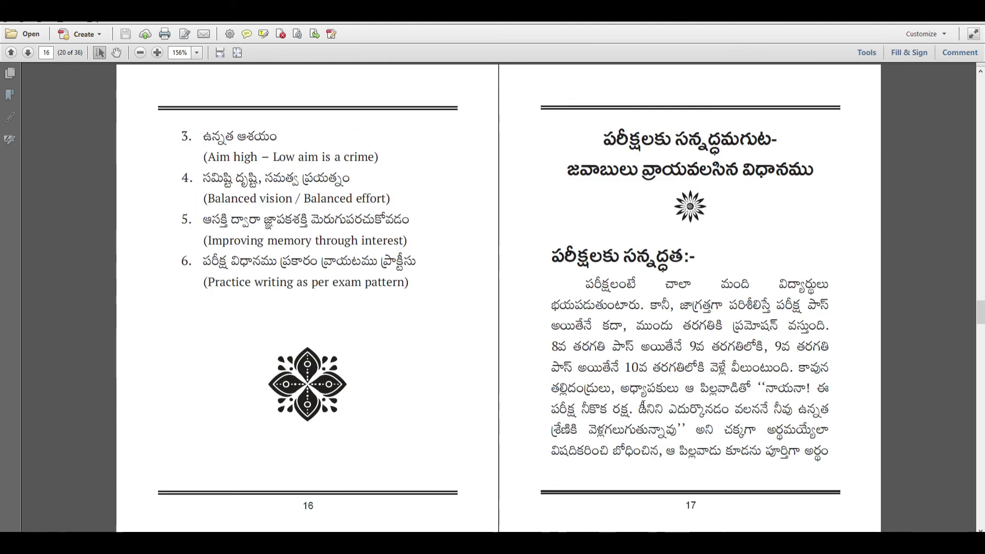
key("Page_Down")
key("Page_Down")
key("Page_Down")
key("Page_Down")
key("Page_Down")
key("Page_Down")
key("Page_Down")
key("Page_Down")
key("Home")
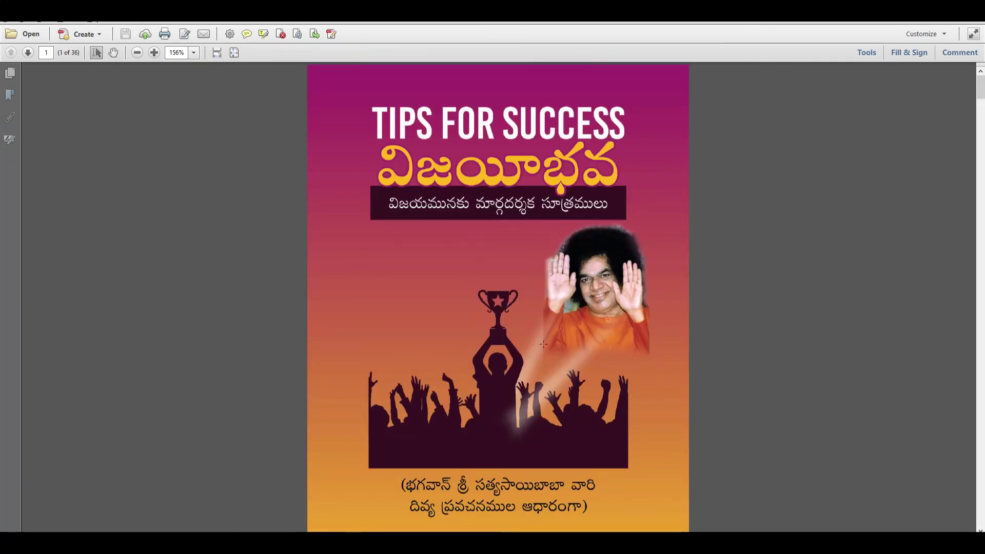
scroll(545, 342, "down", 15)
key("End")
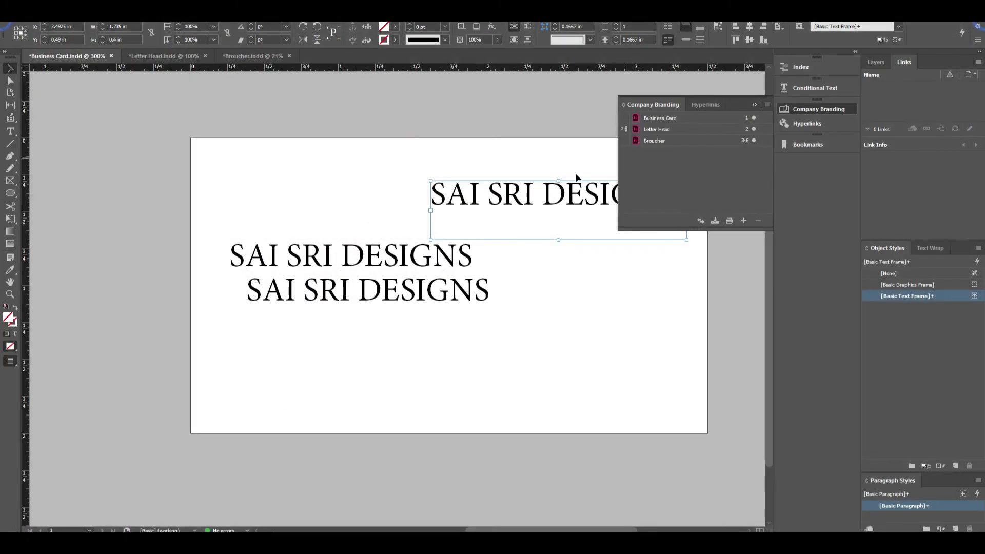
- Collapse the Company Branding book panel back into the dock
left_click(804, 114)
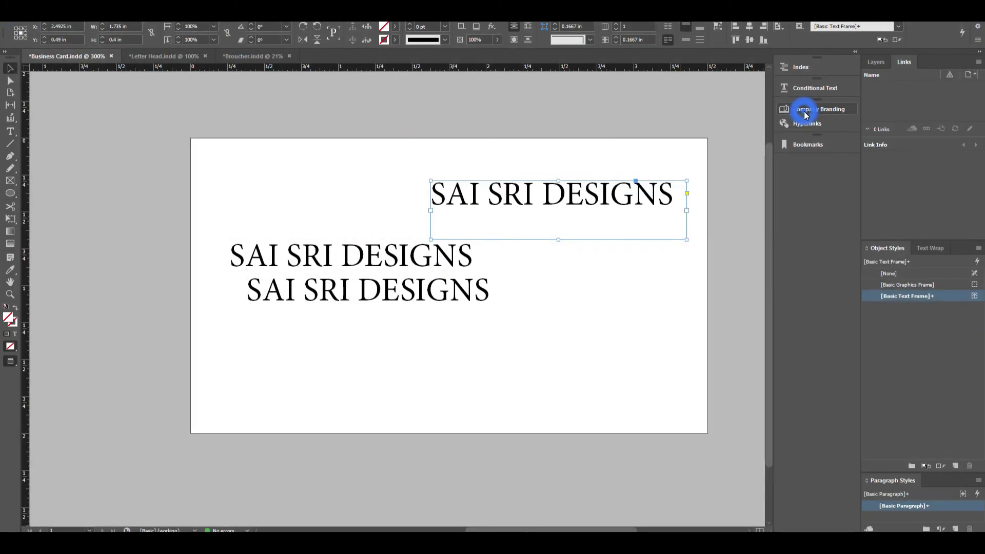